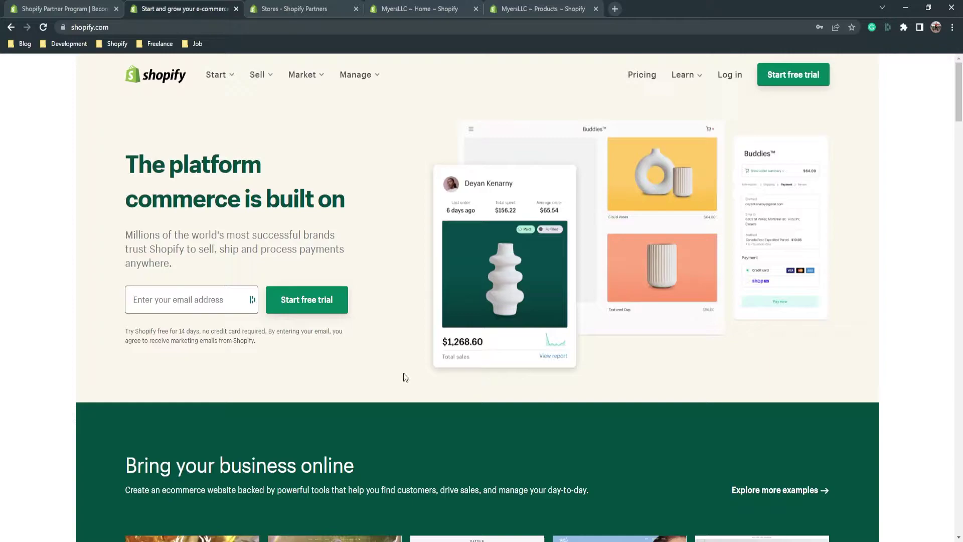
# Open and dismiss the shopify.com free-trial signup form, then close the homepage tab
pyautogui.click(801, 83)
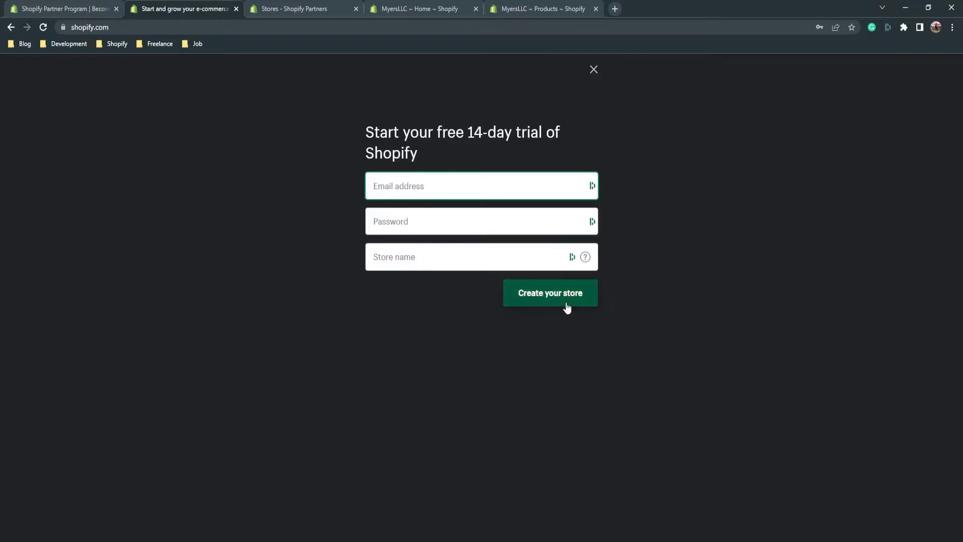
pyautogui.click(594, 71)
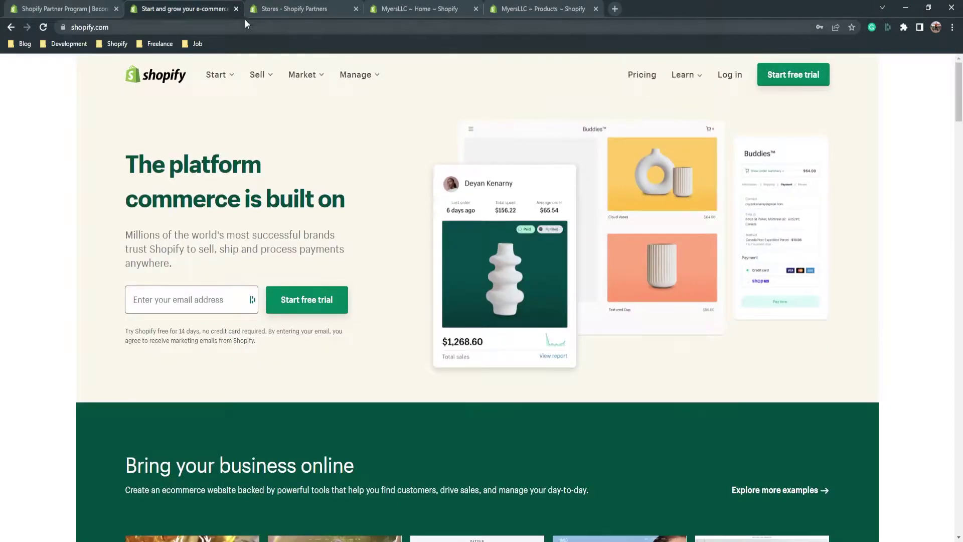
pyautogui.click(236, 9)
# Glance at the Partner Program signup form, then view the moek store's details and return to Stores
pyautogui.click(105, 9)
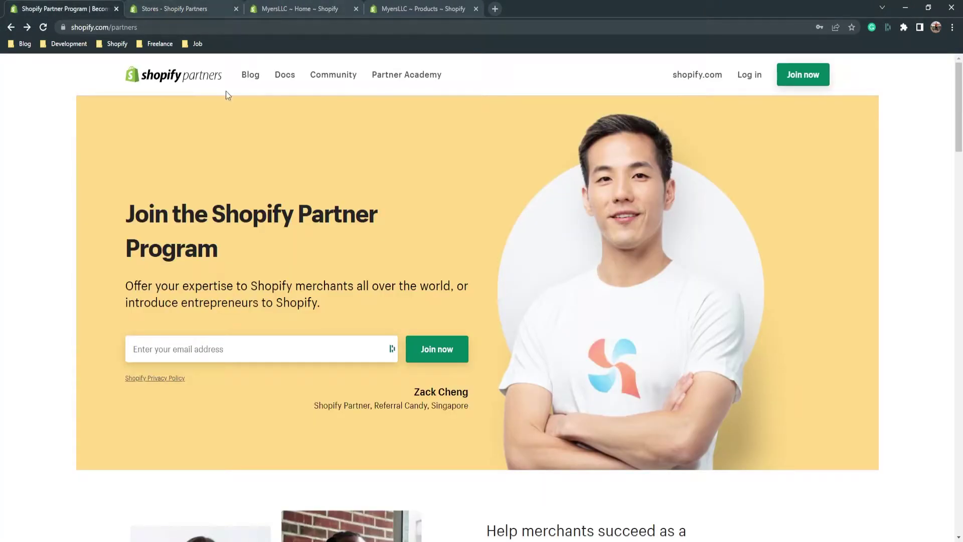
pyautogui.click(790, 80)
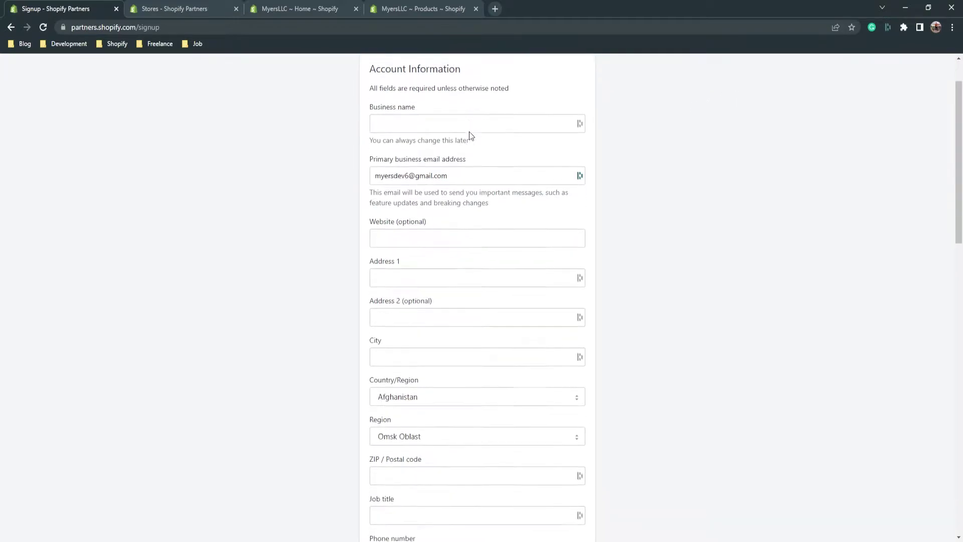
pyautogui.scroll(-9, 447, 157)
pyautogui.click(116, 9)
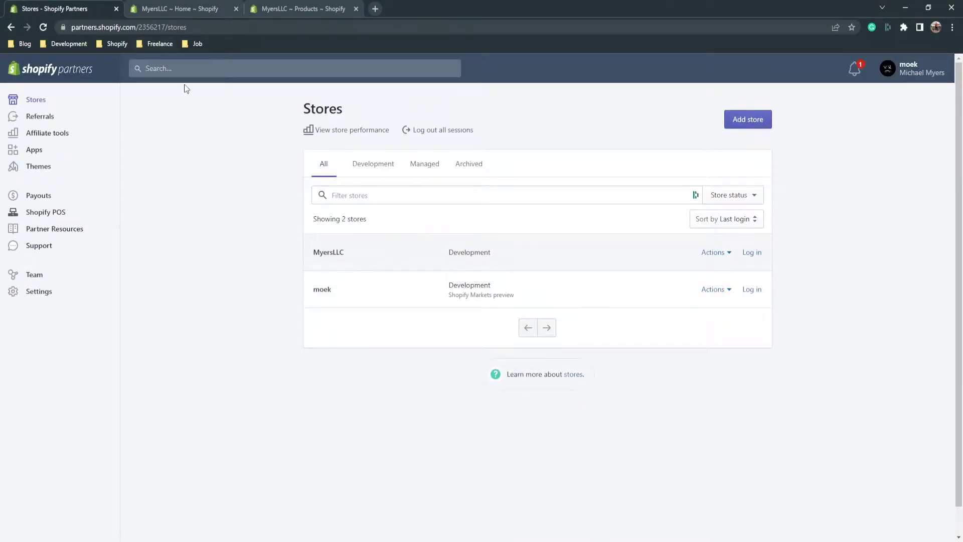
pyautogui.doubleClick(326, 290)
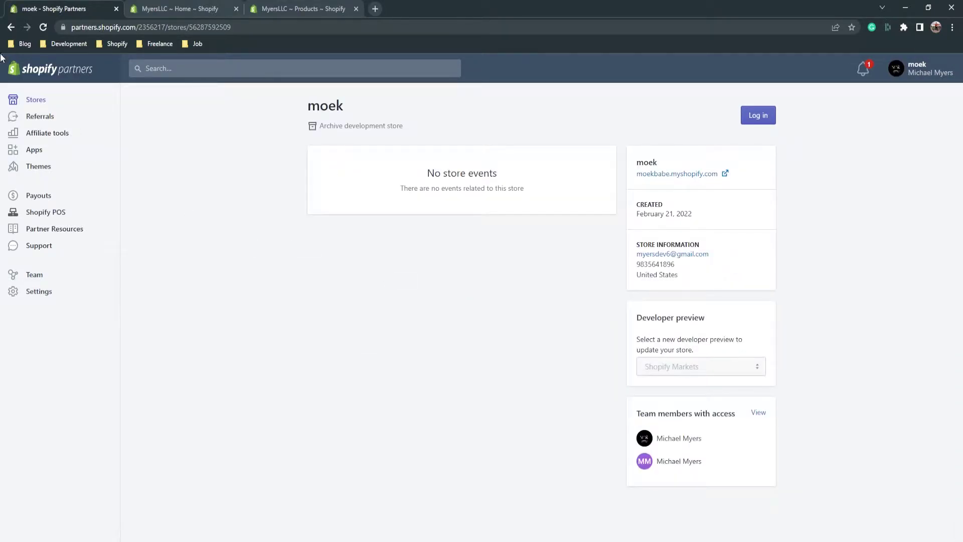
pyautogui.hotkey('alt', 'Left')
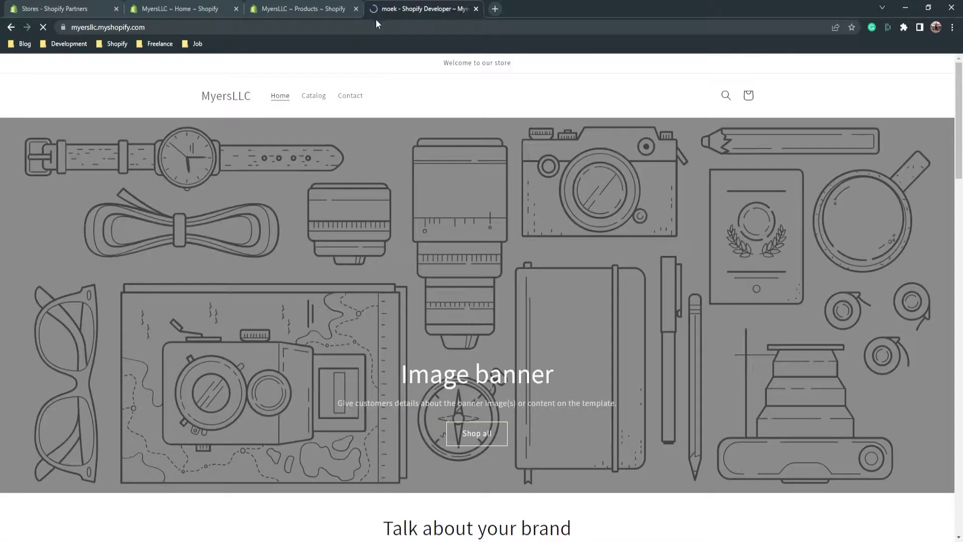
# Load the MyersLLC admin by appending /admin to the storefront URL
pyautogui.scroll(-1, 415, 302)
pyautogui.scroll(-5, 416, 303)
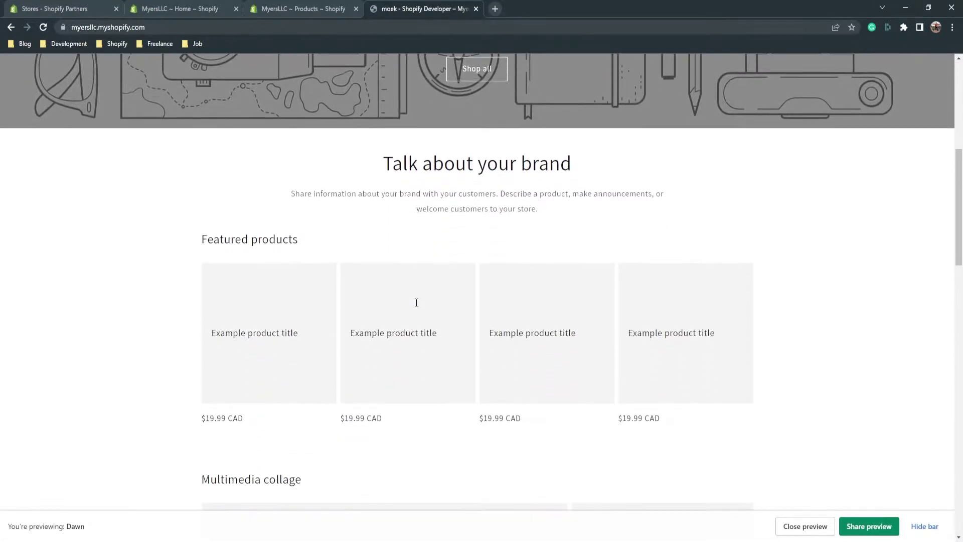
pyautogui.scroll(7, 245, 353)
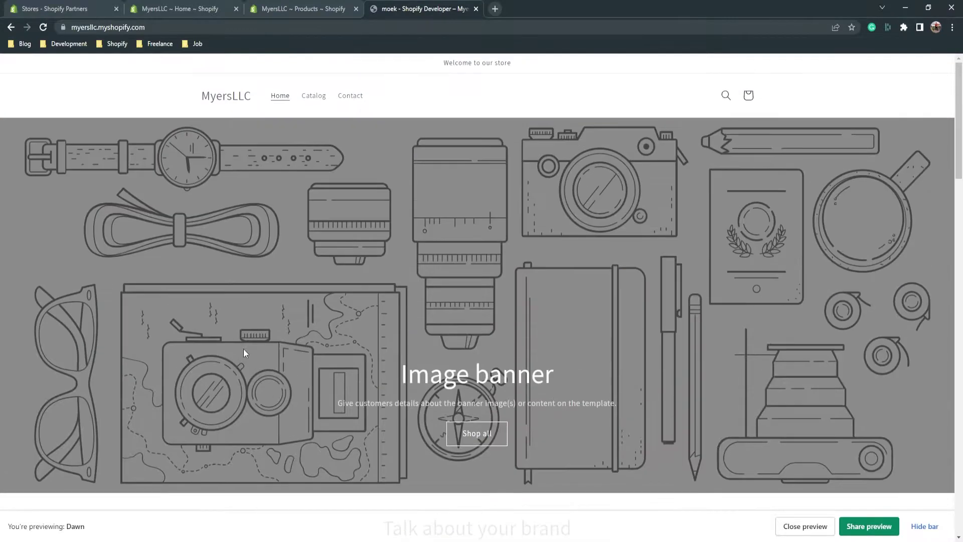
pyautogui.click(171, 26)
pyautogui.click(207, 29)
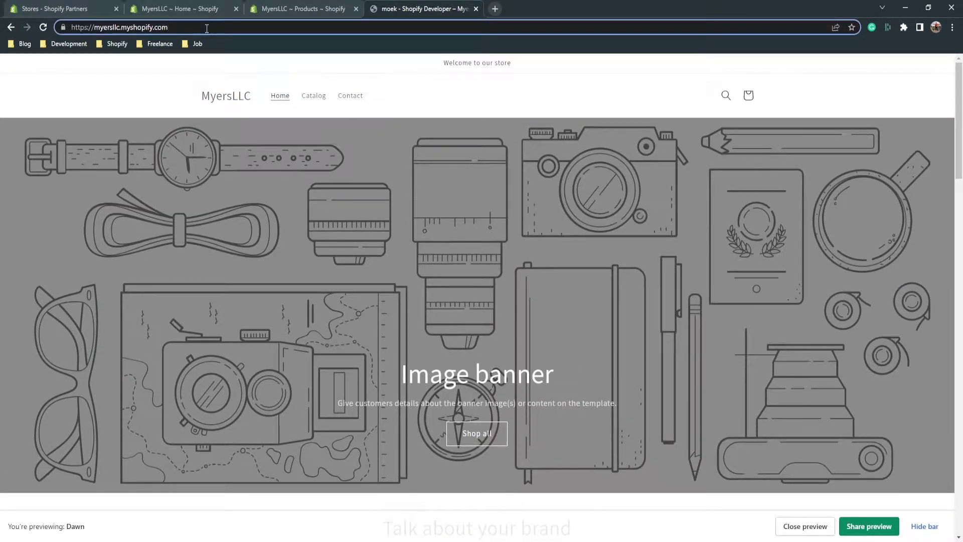
pyautogui.write('/admin')
pyautogui.press('Return')
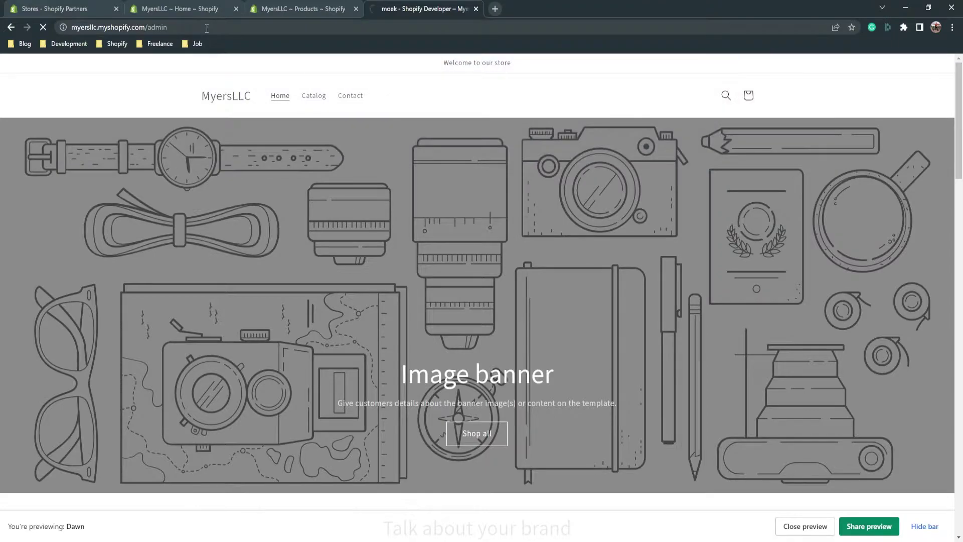
# Close the old MyersLLC Products and Home admin tabs and scroll the new Home page
pyautogui.middleClick(267, 13)
pyautogui.middleClick(212, 8)
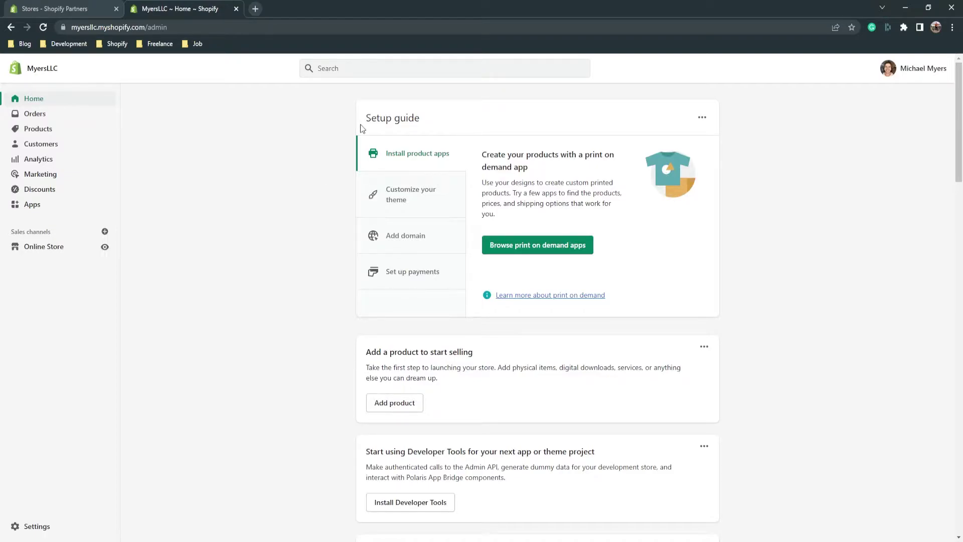
pyautogui.scroll(-15, 560, 161)
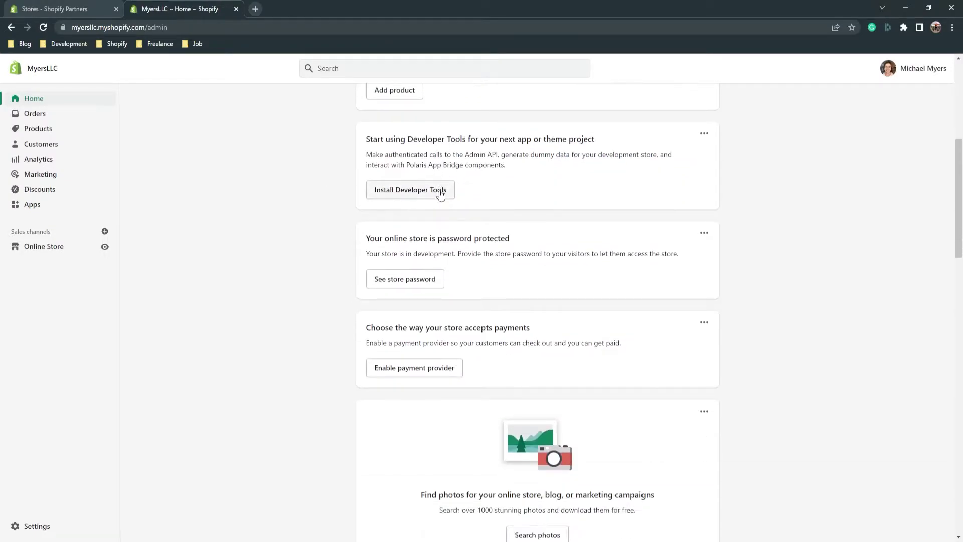
pyautogui.scroll(-9, 450, 201)
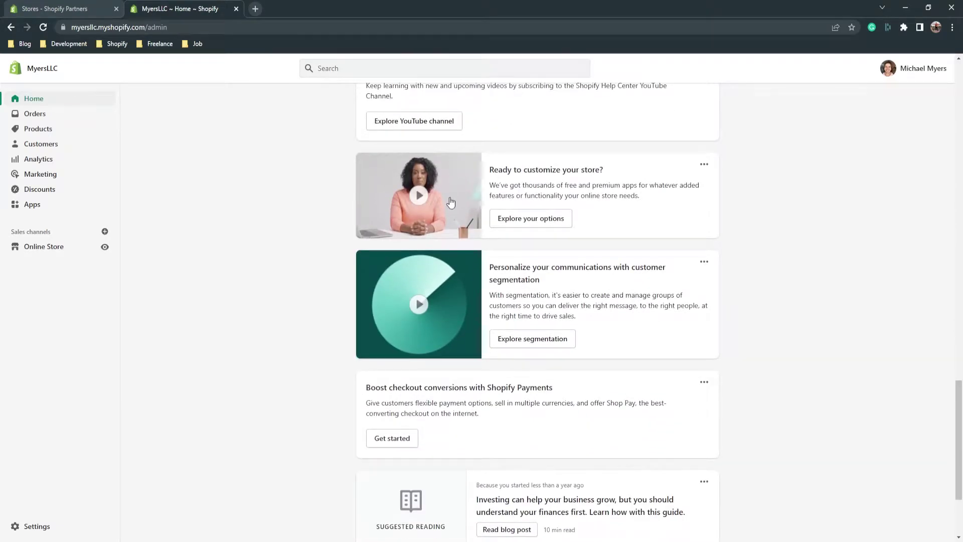
# Browse the Online Store themes page, peek at the Theme Store, and view Dawn's Actions menu
pyautogui.click(48, 247)
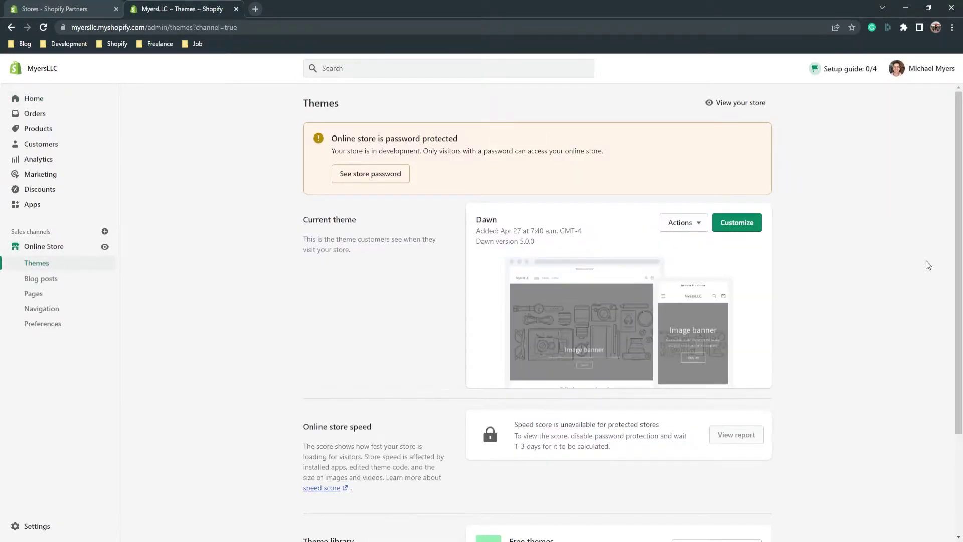
pyautogui.scroll(-3, 830, 377)
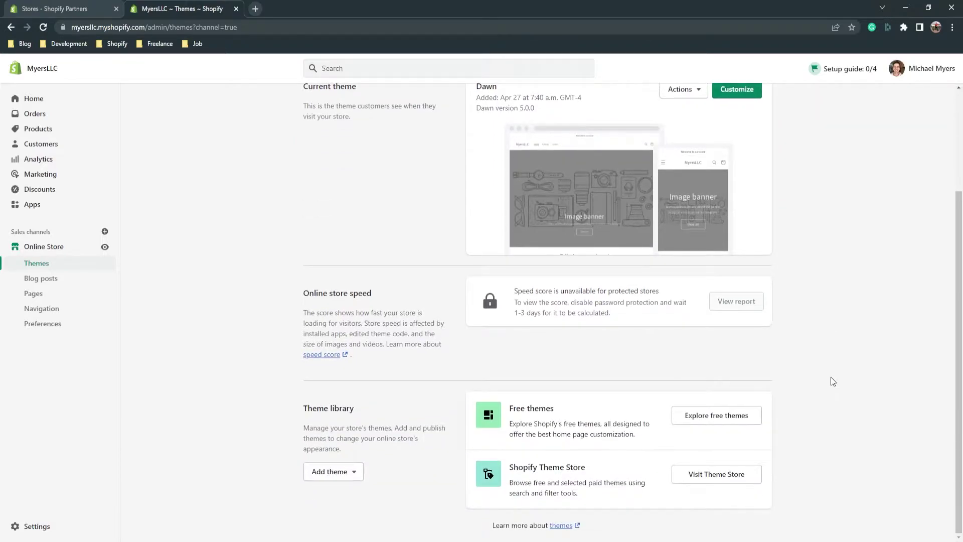
pyautogui.scroll(3, 735, 183)
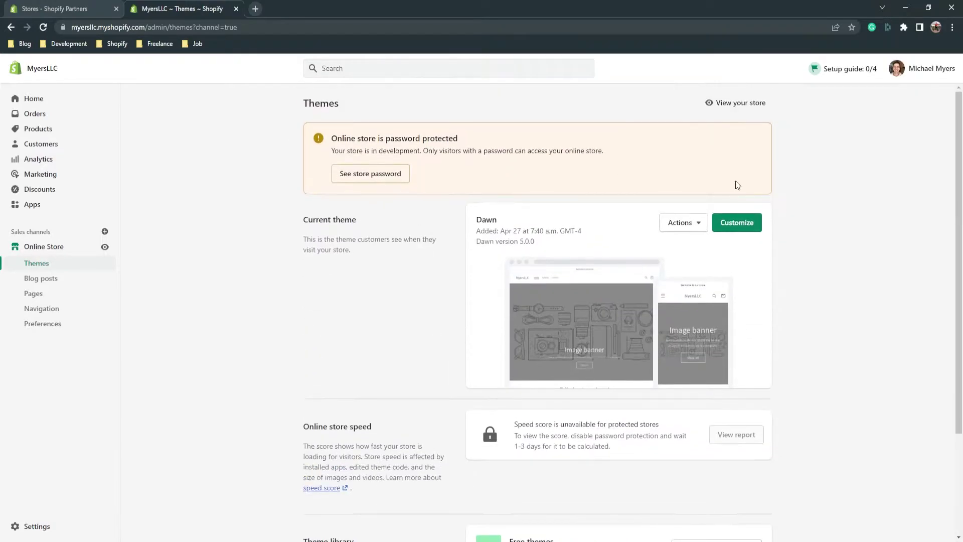
pyautogui.scroll(-3, 819, 350)
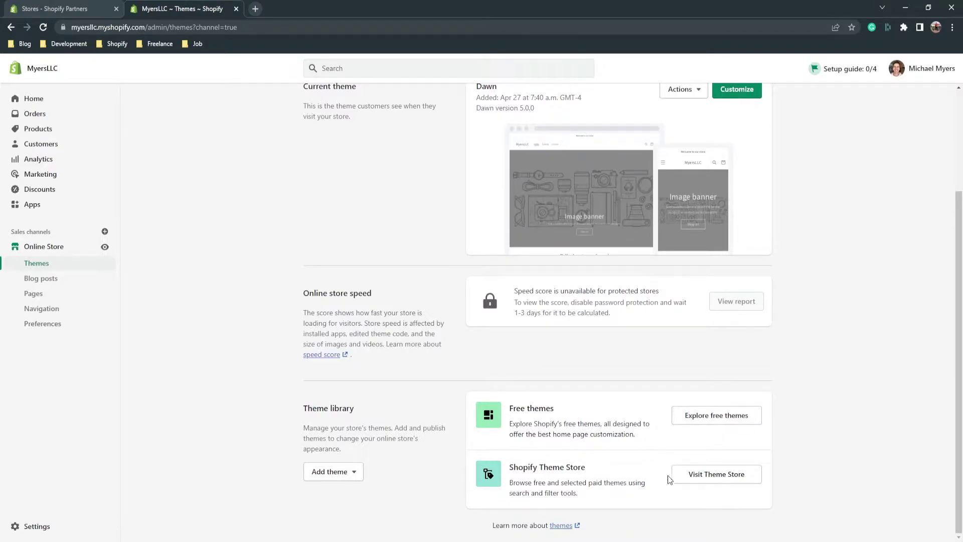
pyautogui.click(712, 481)
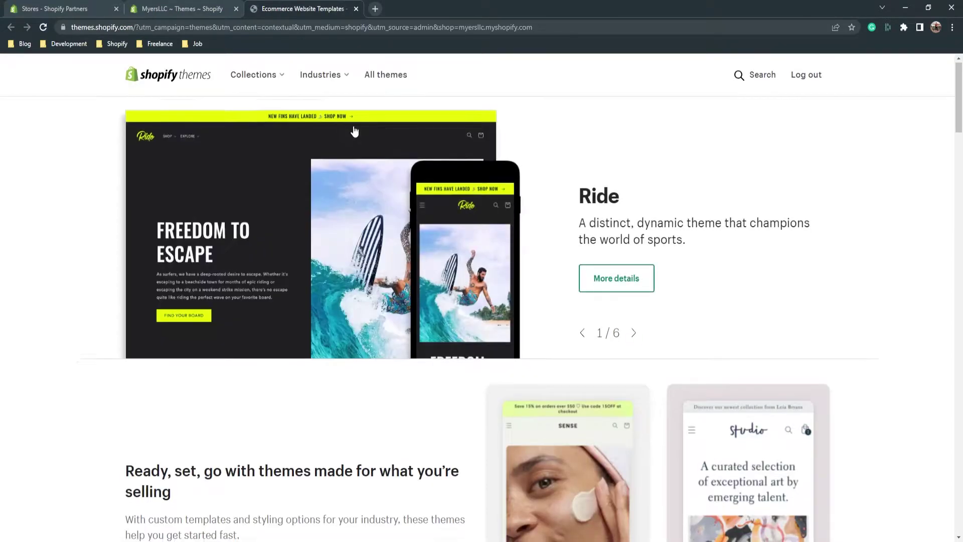
pyautogui.click(356, 9)
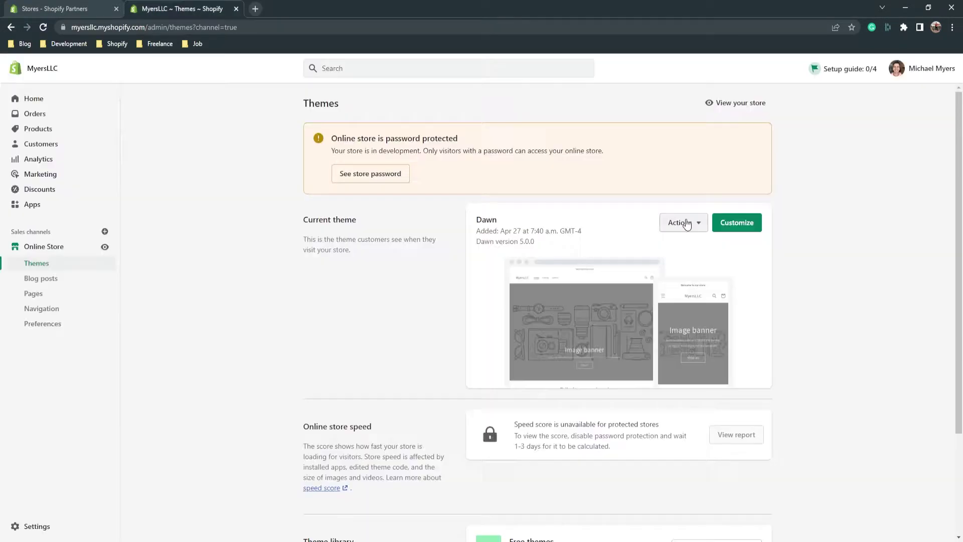
pyautogui.click(683, 222)
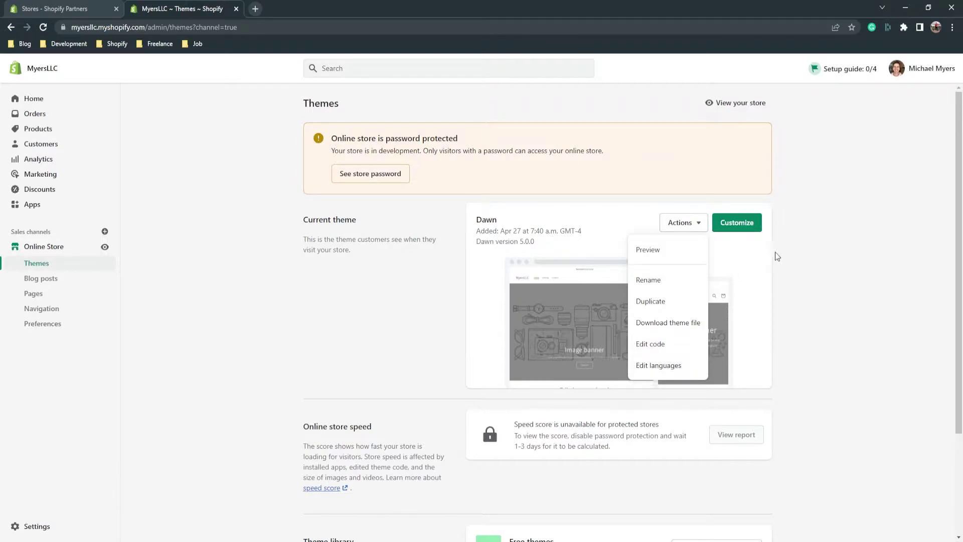
pyautogui.click(743, 226)
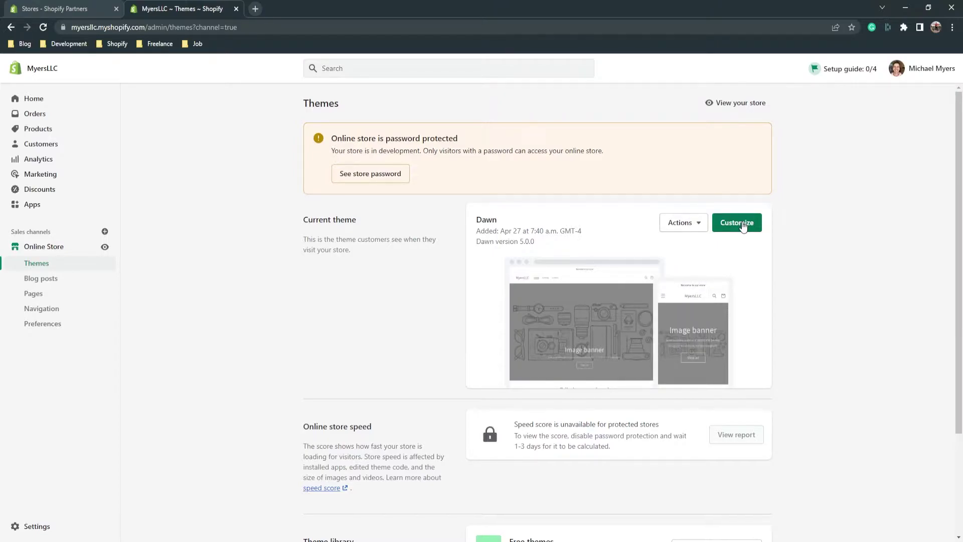
# In the Dawn editor, move the banner description above the Image banner heading
pyautogui.click(742, 227)
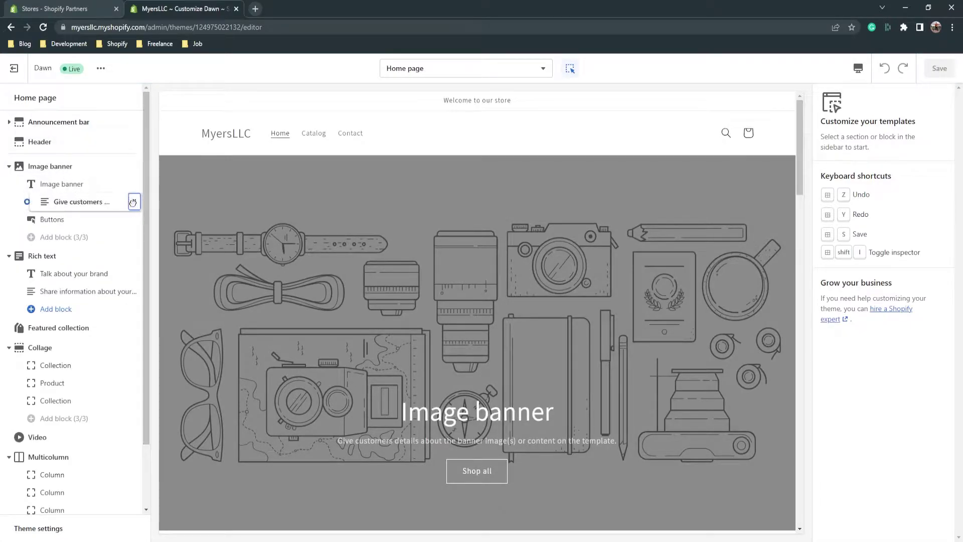
pyautogui.moveTo(130, 201)
pyautogui.mouseDown()
pyautogui.moveTo(129, 167)
pyautogui.moveTo(128, 228)
pyautogui.moveTo(123, 194)
pyautogui.mouseUp()
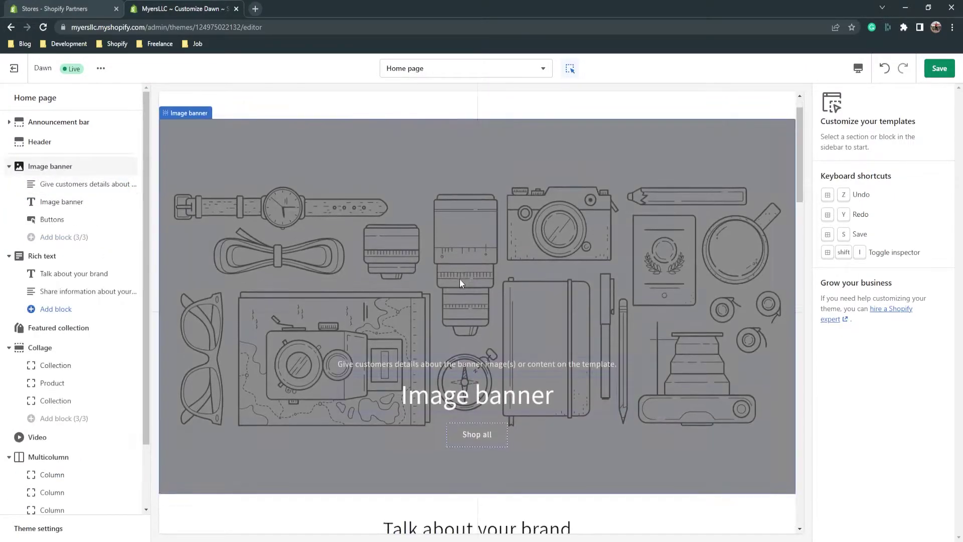
pyautogui.scroll(-5, 426, 279)
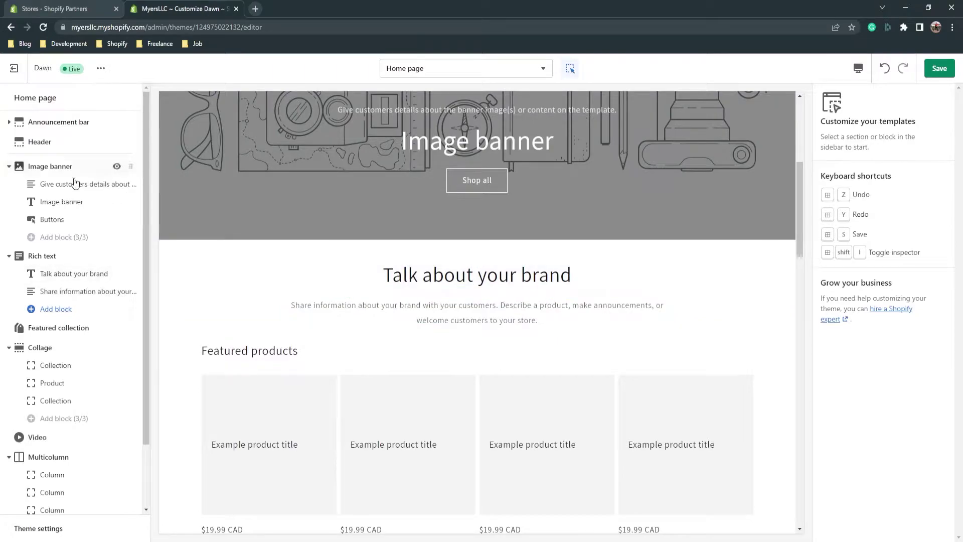
pyautogui.click(55, 187)
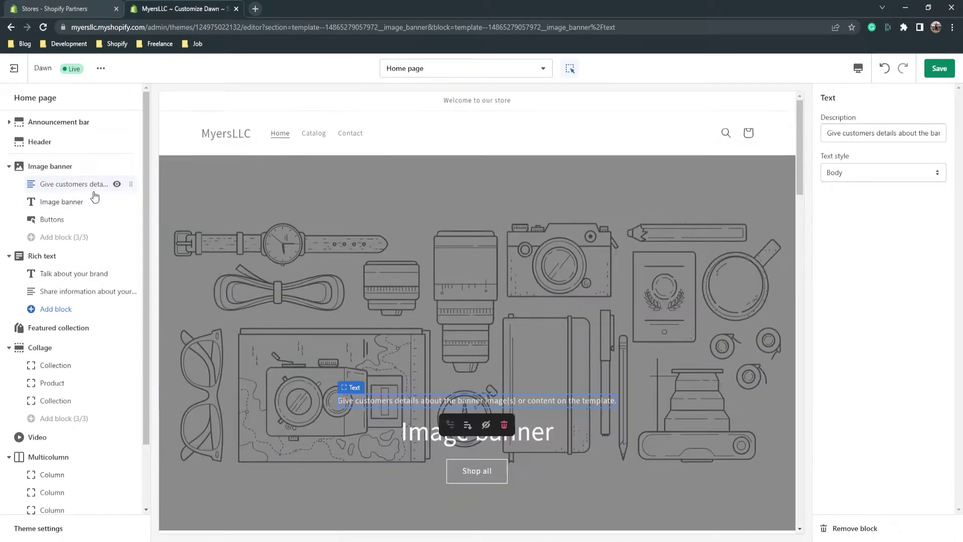
pyautogui.scroll(-1, 72, 256)
# Add a button block to Rich text labelled 'Click on me' and save
pyautogui.click(63, 256)
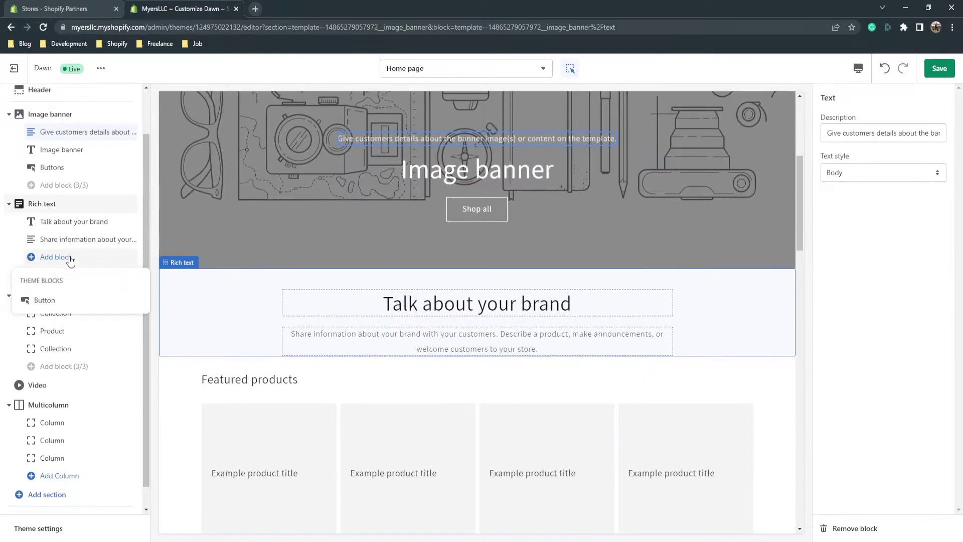
pyautogui.click(45, 309)
pyautogui.click(70, 256)
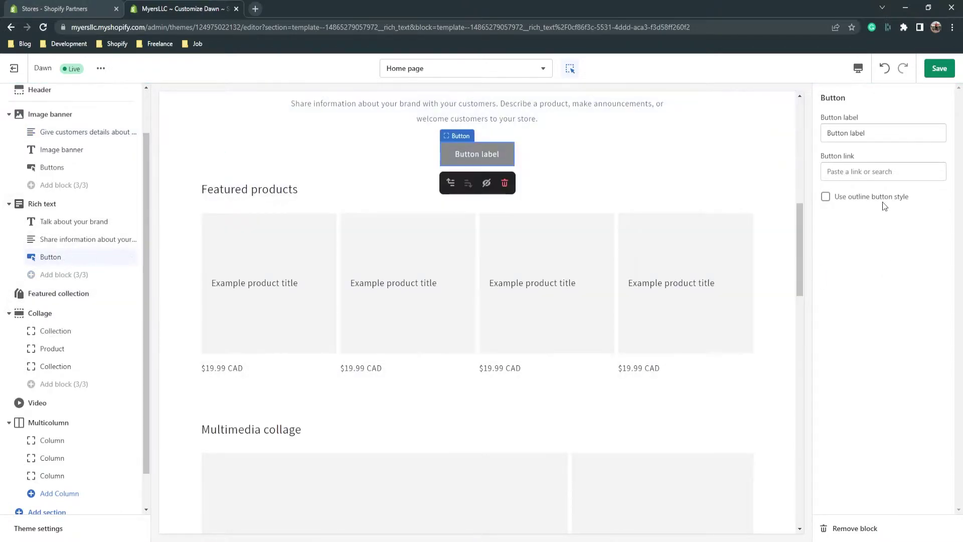
pyautogui.tripleClick(877, 134)
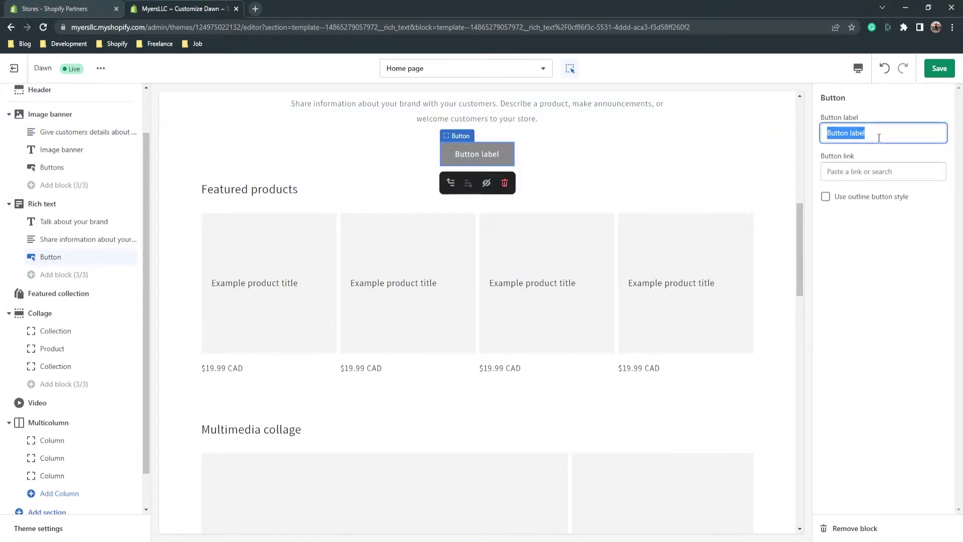
pyautogui.write('Cl')
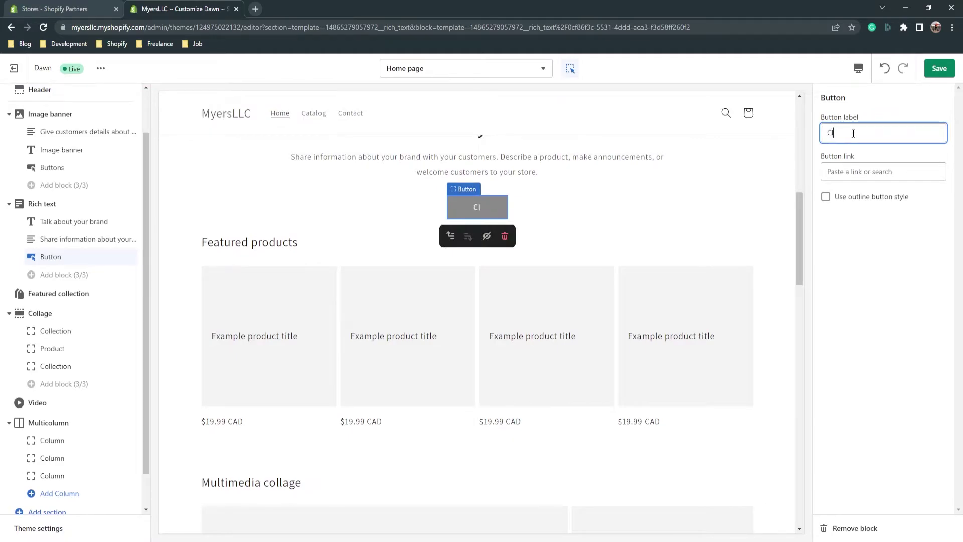
pyautogui.write('ick on me')
pyautogui.hotkey('ctrl', 's')
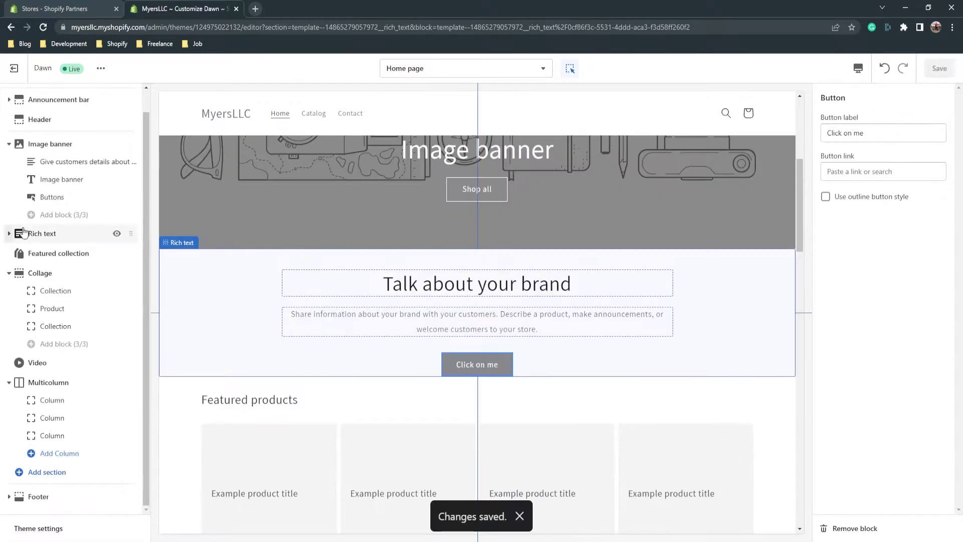
# Inspect the Rich text section's heading and description settings
pyautogui.click(61, 236)
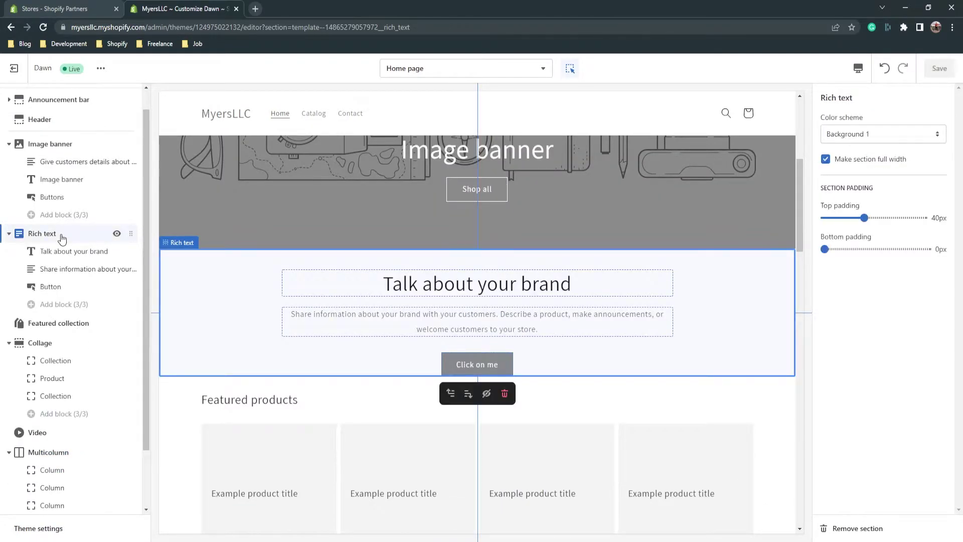
pyautogui.click(62, 251)
pyautogui.click(62, 269)
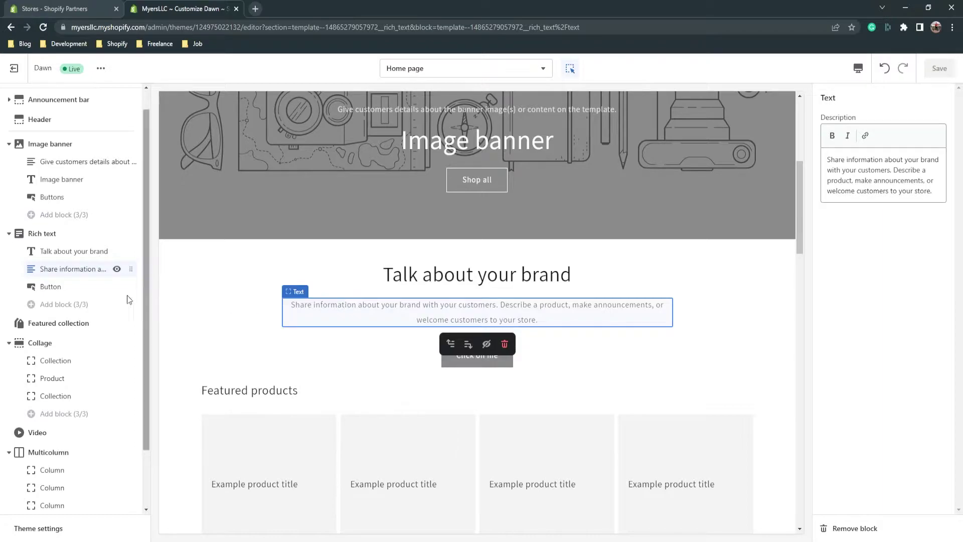
pyautogui.scroll(2, 86, 182)
# Open the Header section's settings and scroll through its options
pyautogui.click(73, 145)
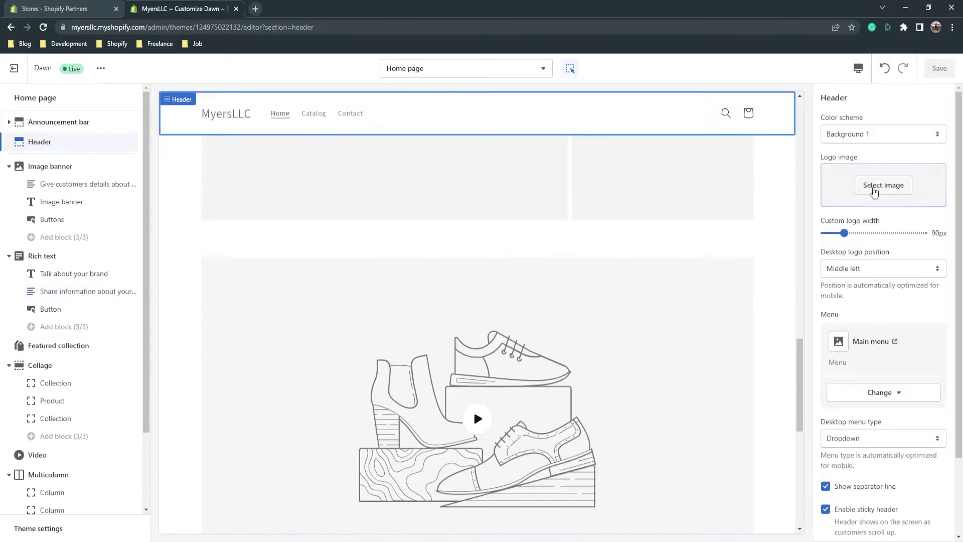
pyautogui.scroll(-2, 860, 308)
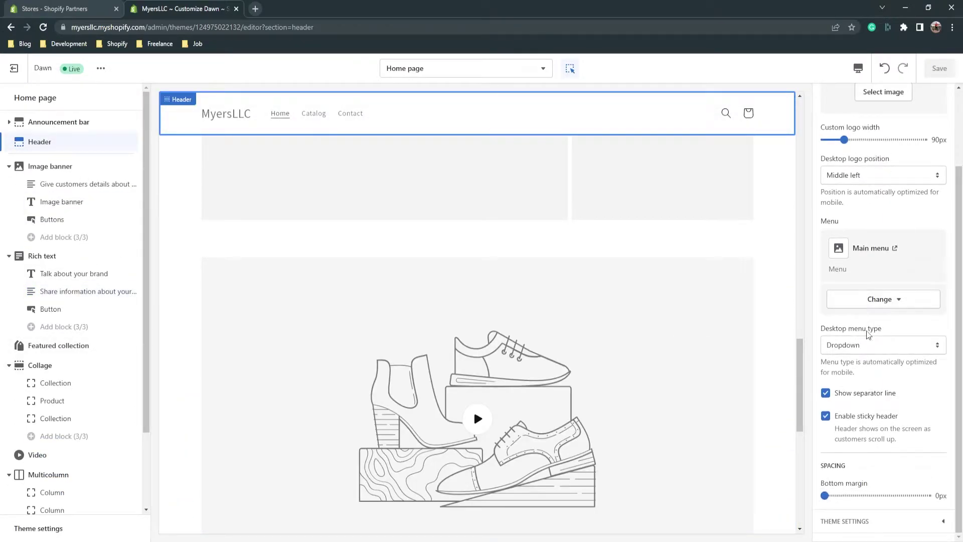
pyautogui.scroll(-5, 858, 351)
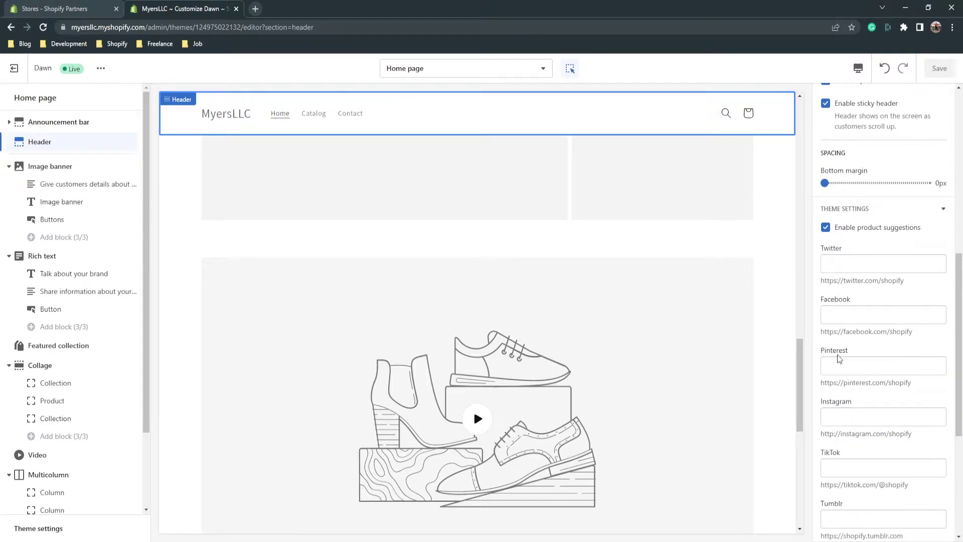
pyautogui.scroll(-5, 847, 351)
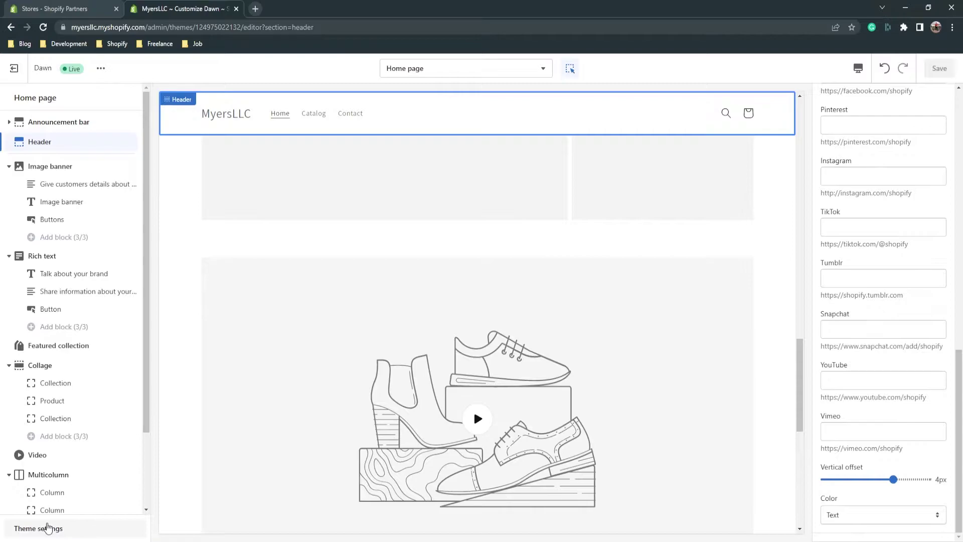
# Open Theme settings and expand Colors, Typography, Layout and Inputs in turn
pyautogui.click(47, 528)
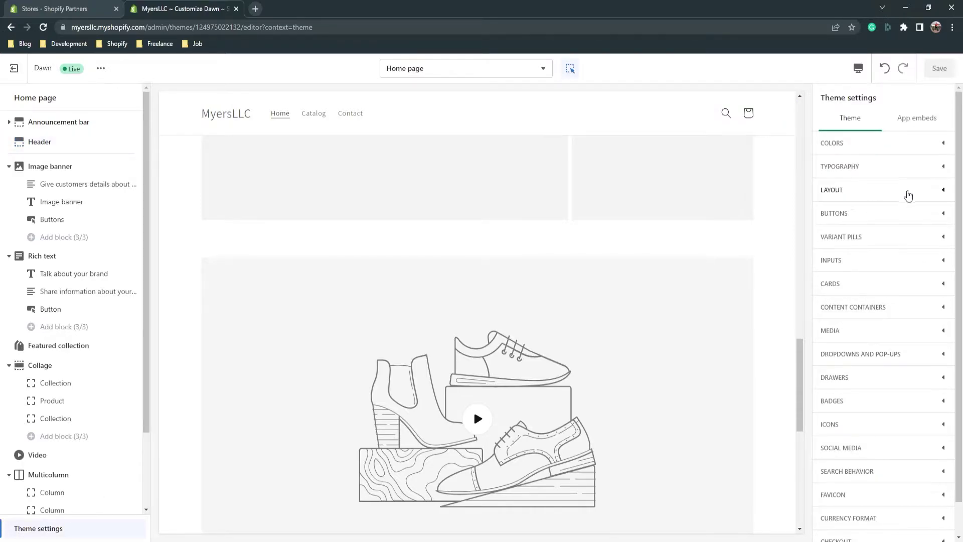
pyautogui.click(866, 145)
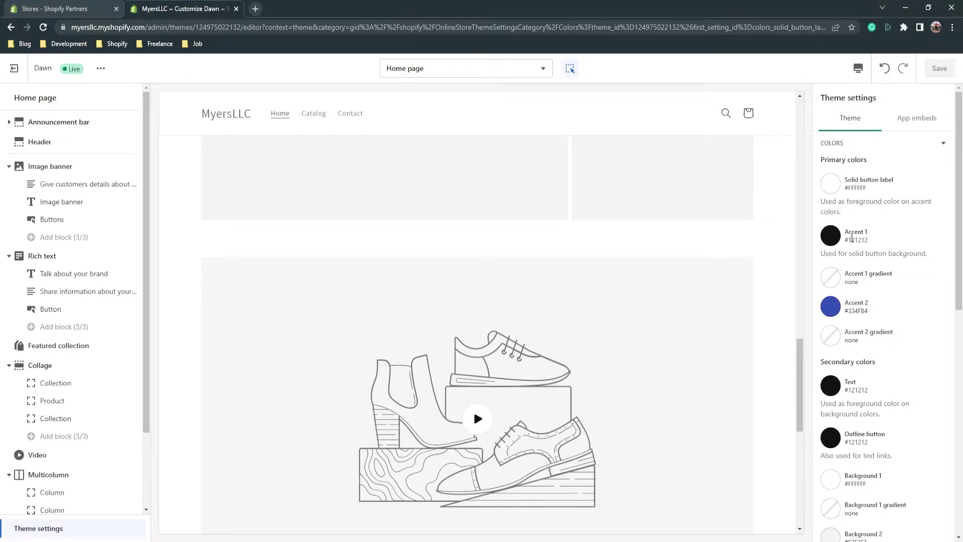
pyautogui.scroll(-3, 852, 237)
pyautogui.scroll(-4, 877, 226)
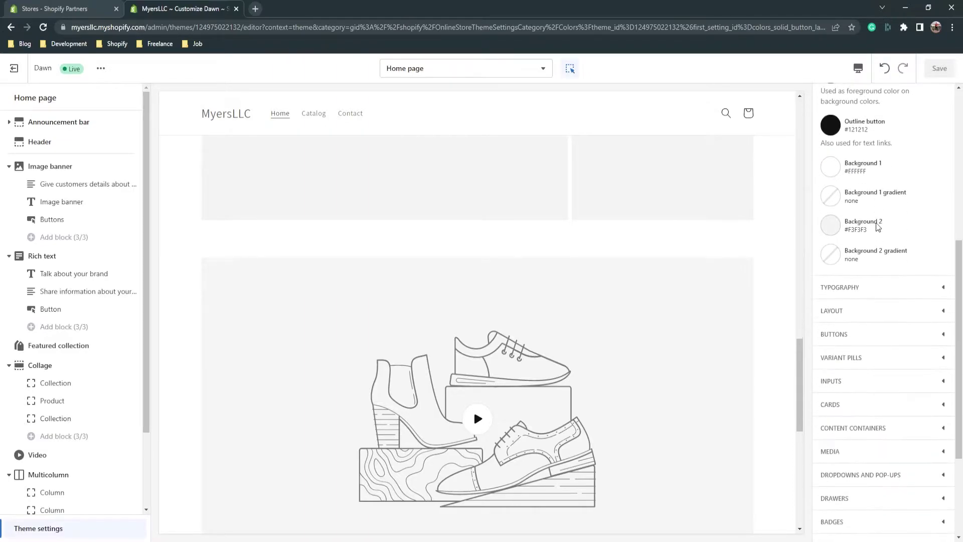
pyautogui.click(875, 185)
pyautogui.scroll(2, 875, 241)
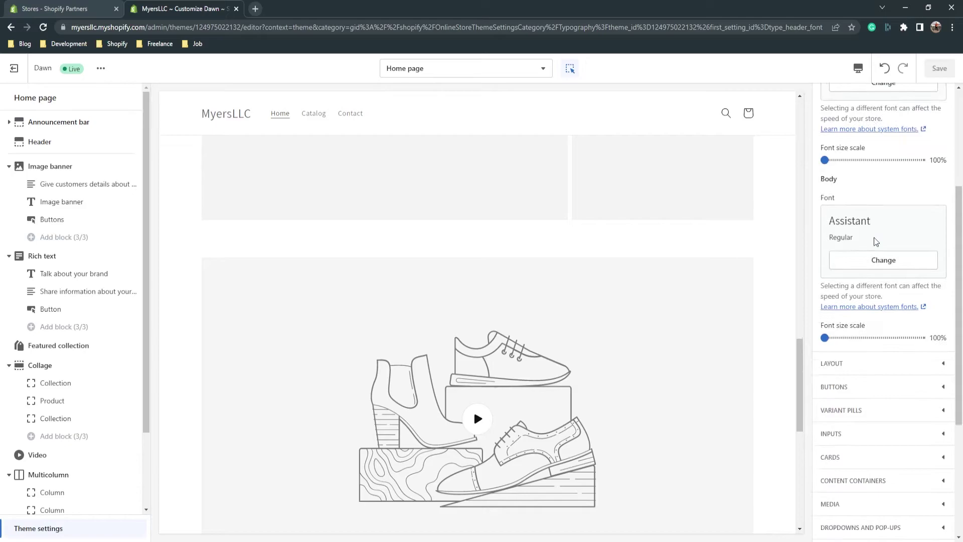
pyautogui.scroll(-2, 875, 242)
pyautogui.click(864, 261)
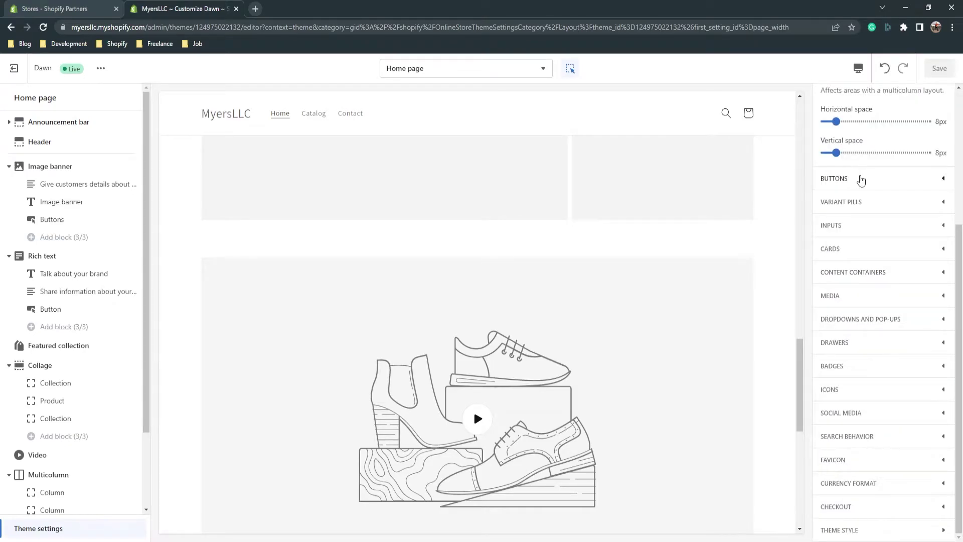
pyautogui.click(859, 227)
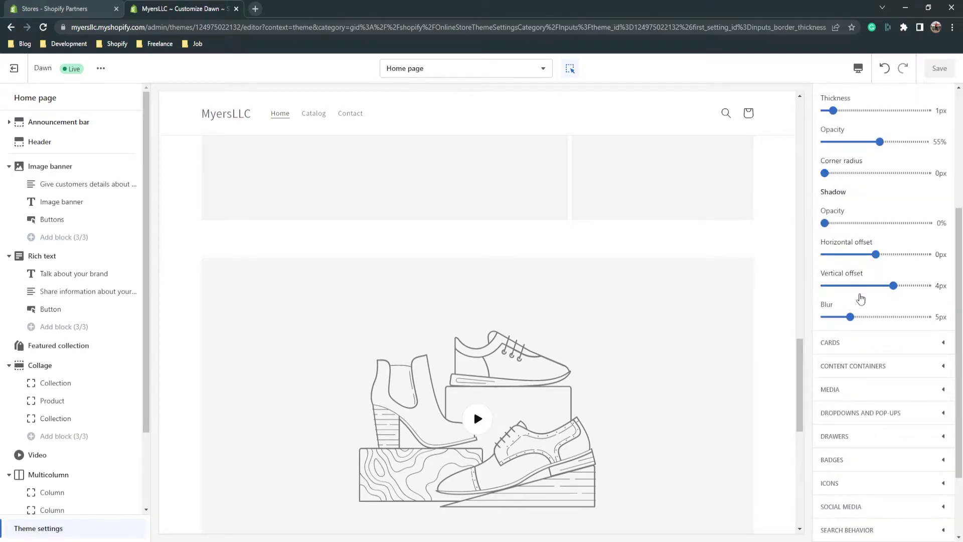
pyautogui.scroll(-2, 860, 298)
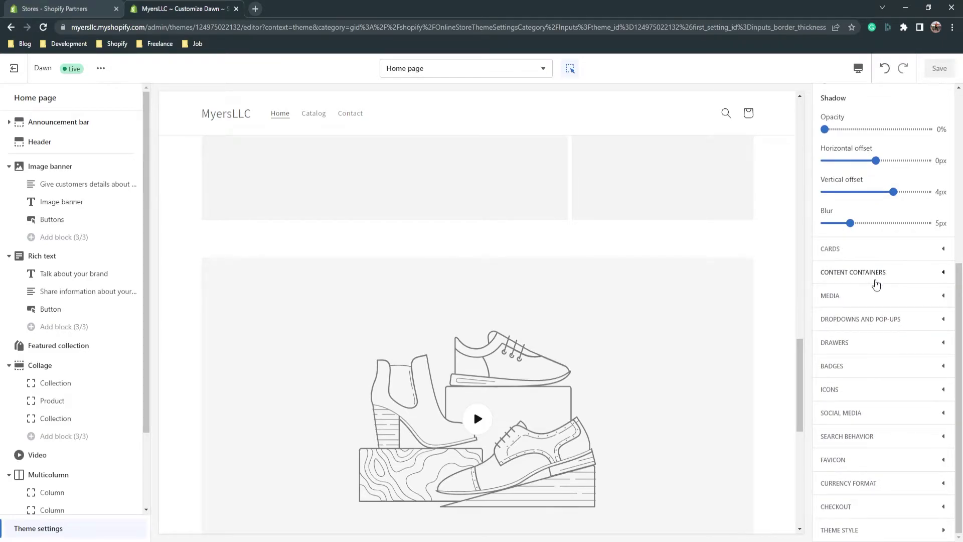
# Check the currency format settings, then leave the theme editor for store Settings
pyautogui.click(862, 483)
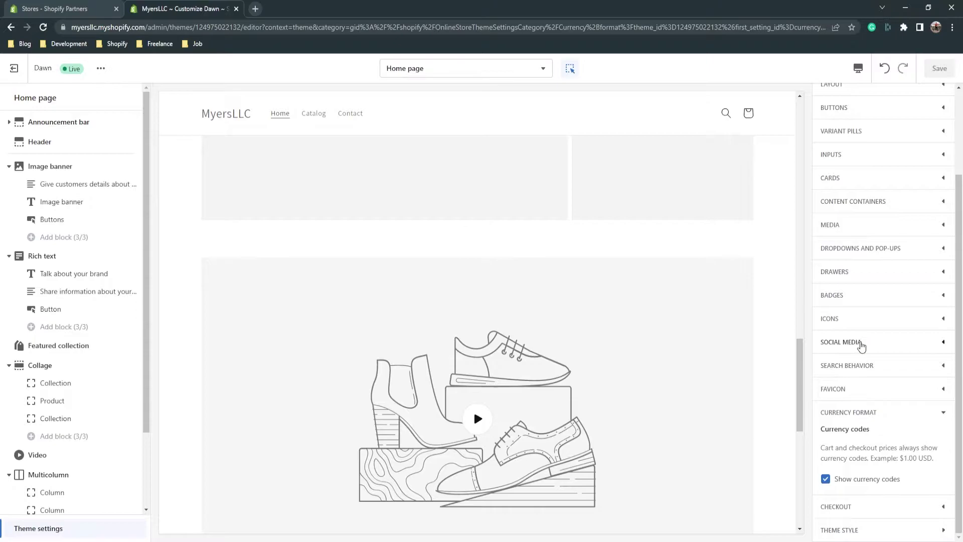
pyautogui.scroll(3, 855, 472)
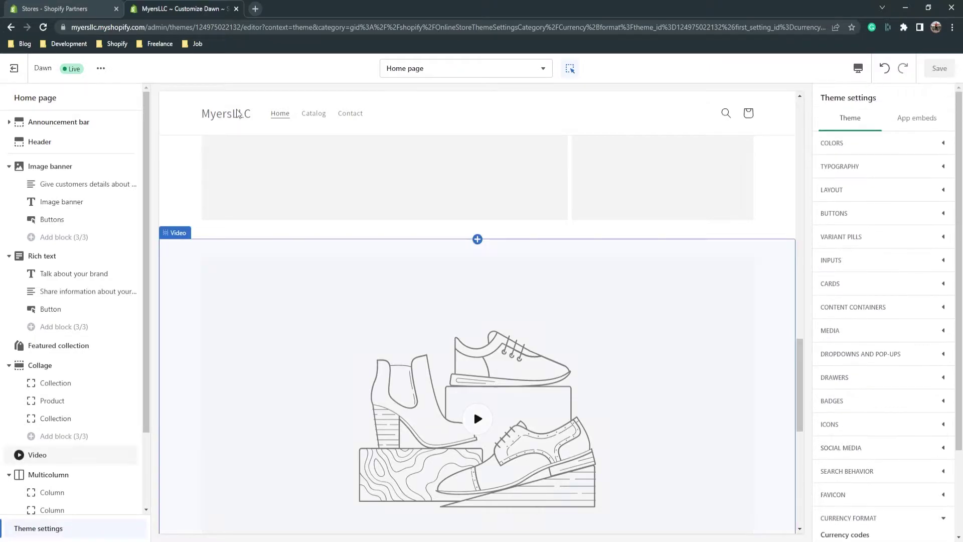
pyautogui.click(11, 71)
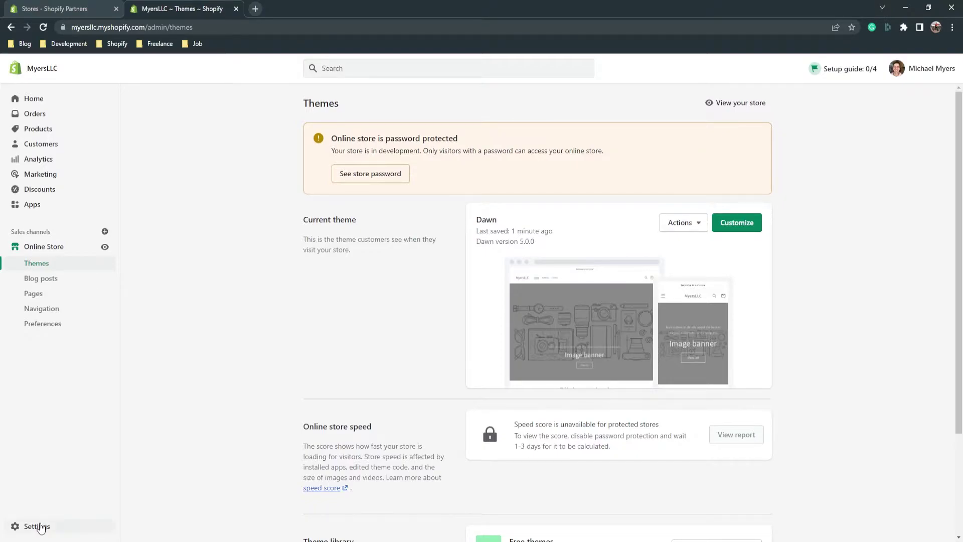
pyautogui.click(37, 526)
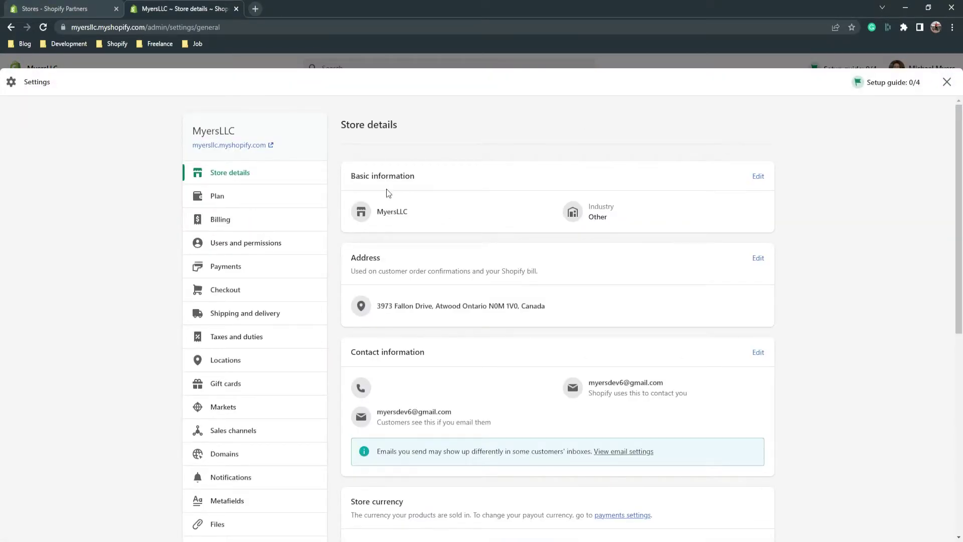
# Open the basic store details for editing and scroll through them
pyautogui.click(757, 177)
pyautogui.moveTo(353, 204); pyautogui.dragTo(422, 245)
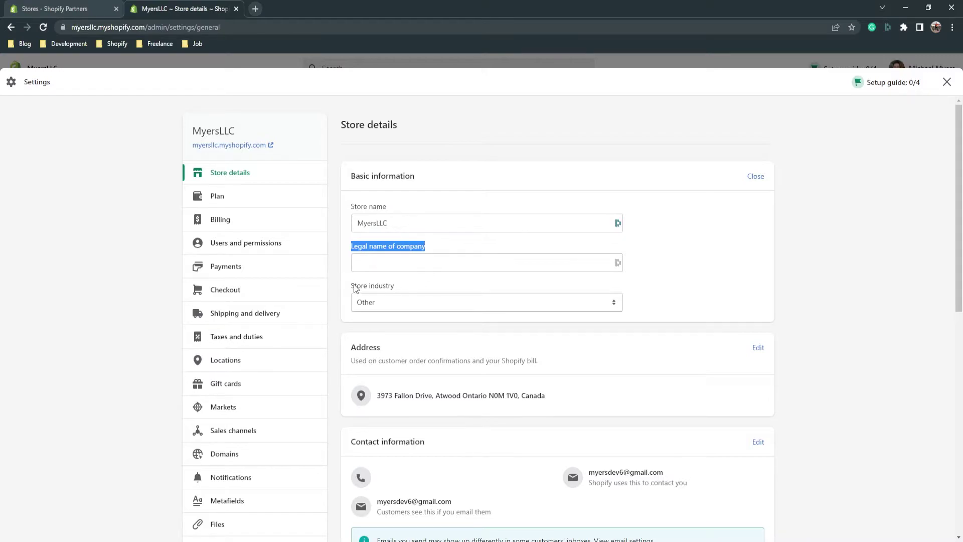
pyautogui.click(392, 296)
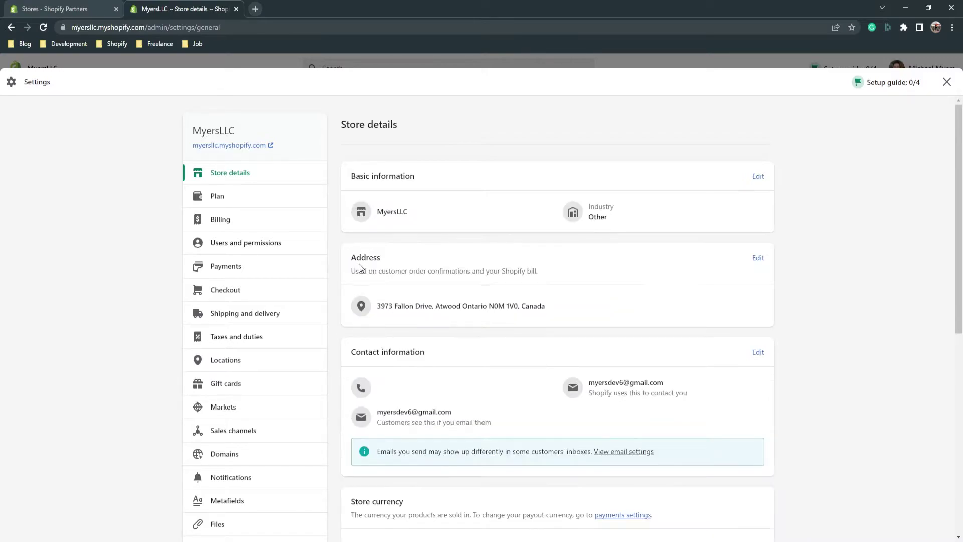
pyautogui.scroll(-2, 404, 266)
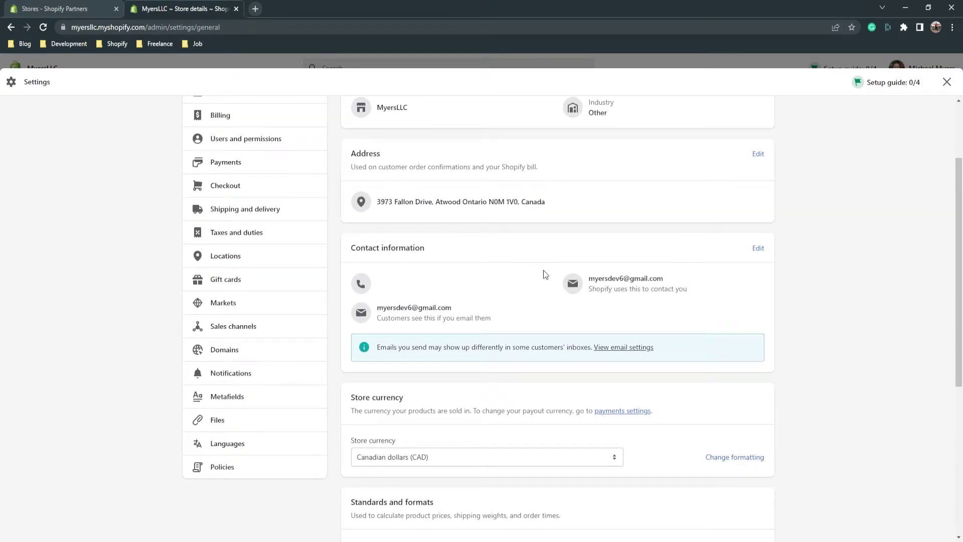
pyautogui.scroll(-2, 543, 269)
pyautogui.scroll(-2, 387, 279)
pyautogui.scroll(-2, 388, 280)
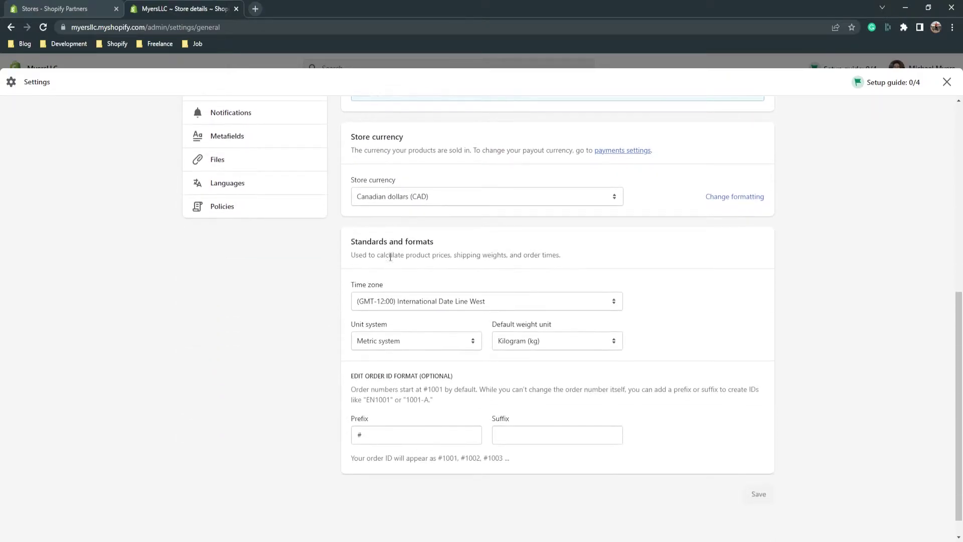
pyautogui.scroll(8, 391, 286)
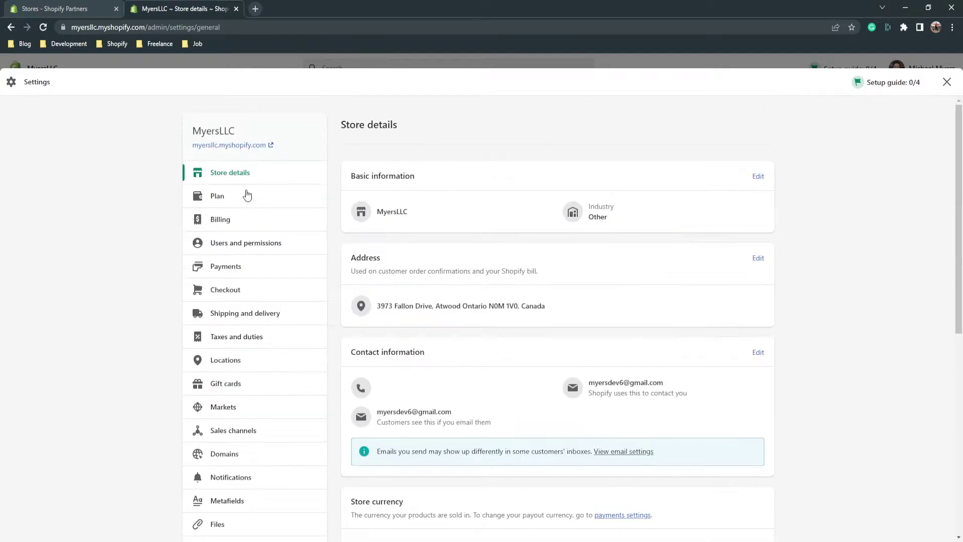
# Look over the Plan, Billing, and Users and permissions settings
pyautogui.click(229, 198)
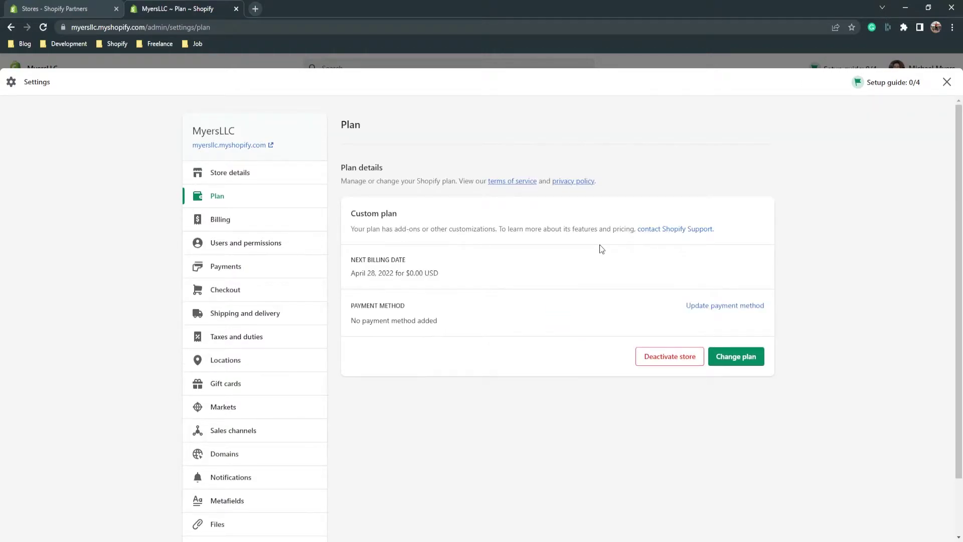
pyautogui.click(241, 223)
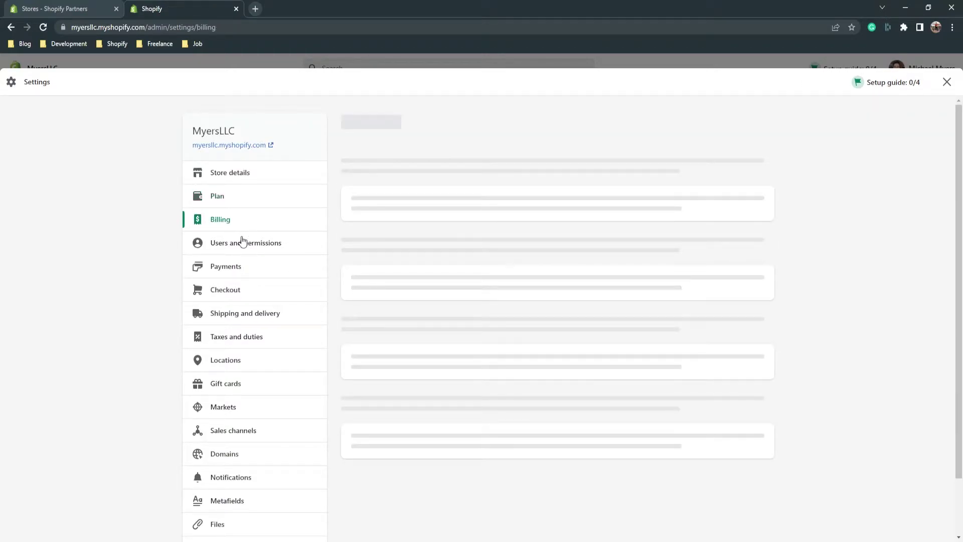
pyautogui.click(242, 242)
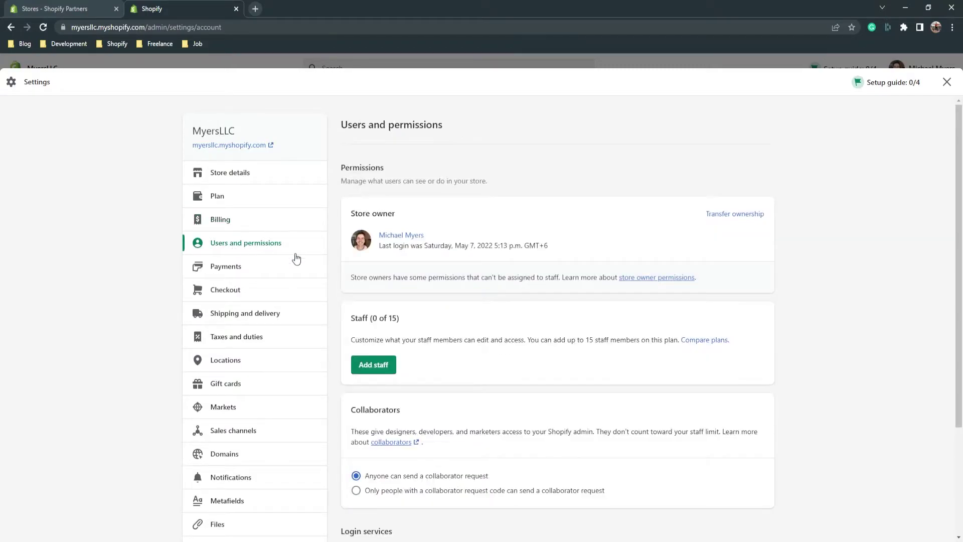
pyautogui.scroll(-3, 459, 312)
pyautogui.scroll(3, 240, 242)
pyautogui.moveTo(355, 318); pyautogui.dragTo(414, 332)
pyautogui.click(395, 336)
# Open the add-staff form and fill in the staff member's name and e-mail
pyautogui.click(372, 371)
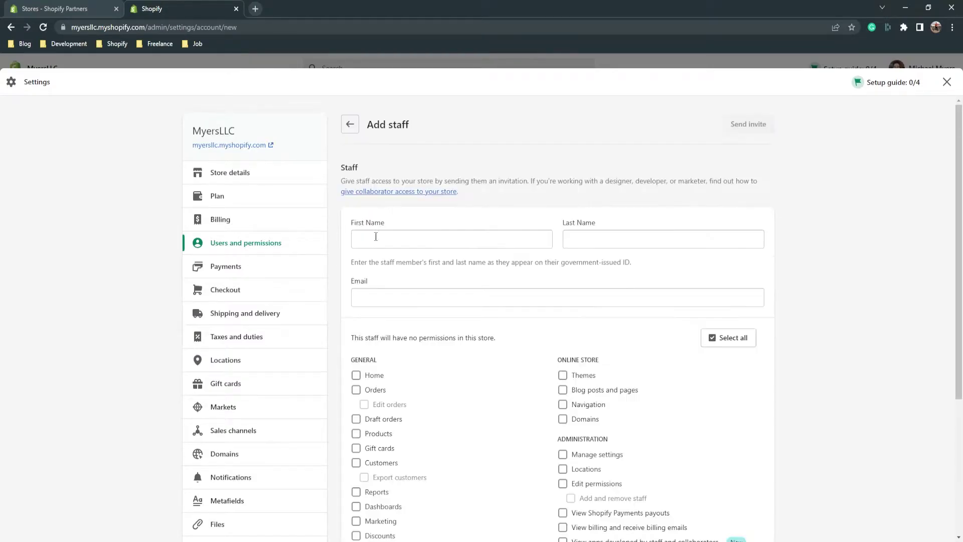
pyautogui.click(391, 234)
pyautogui.click(403, 283)
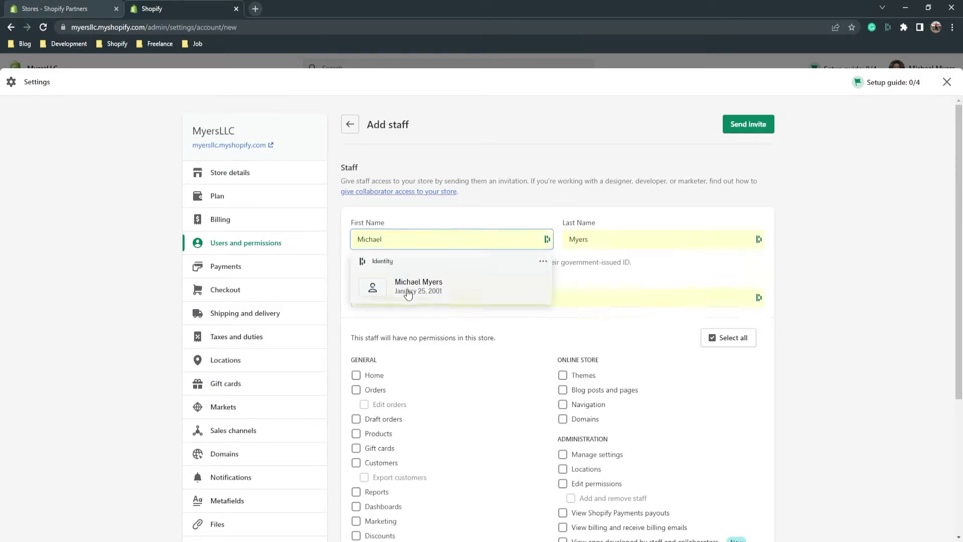
pyautogui.scroll(-4, 420, 297)
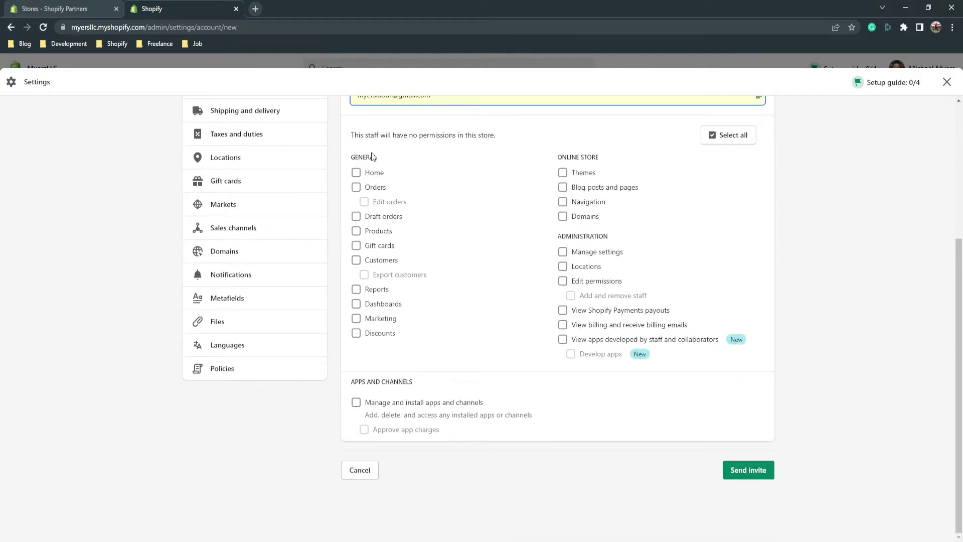
pyautogui.scroll(2, 365, 185)
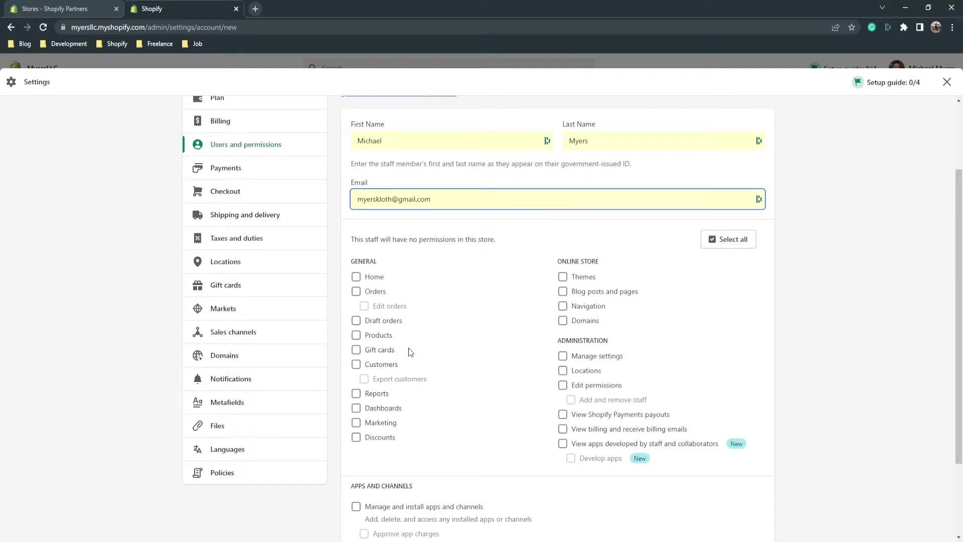
pyautogui.scroll(-2, 409, 347)
pyautogui.scroll(4, 407, 332)
# Review Payments, then Checkout's customer accounts set to Don't use accounts
pyautogui.click(244, 270)
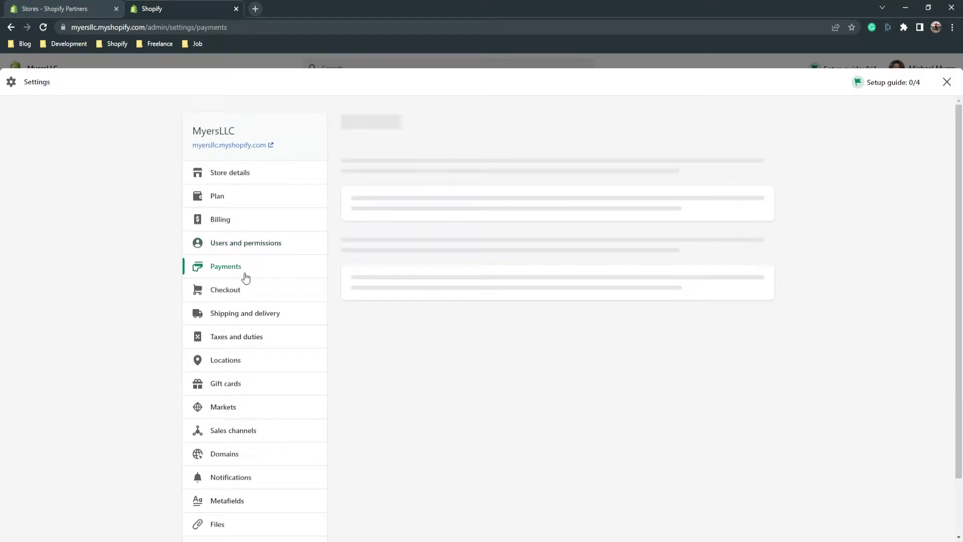
pyautogui.scroll(-3, 471, 308)
pyautogui.scroll(3, 474, 313)
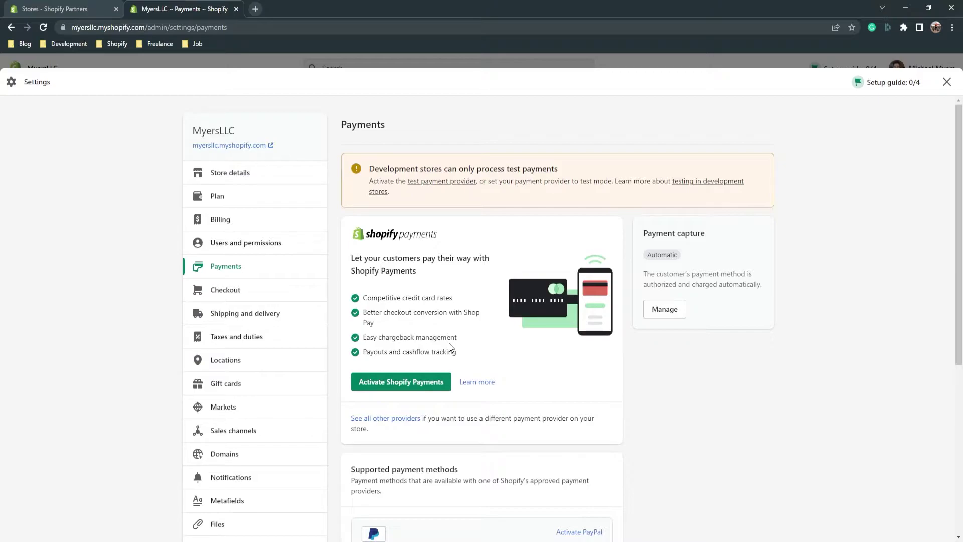
pyautogui.click(270, 290)
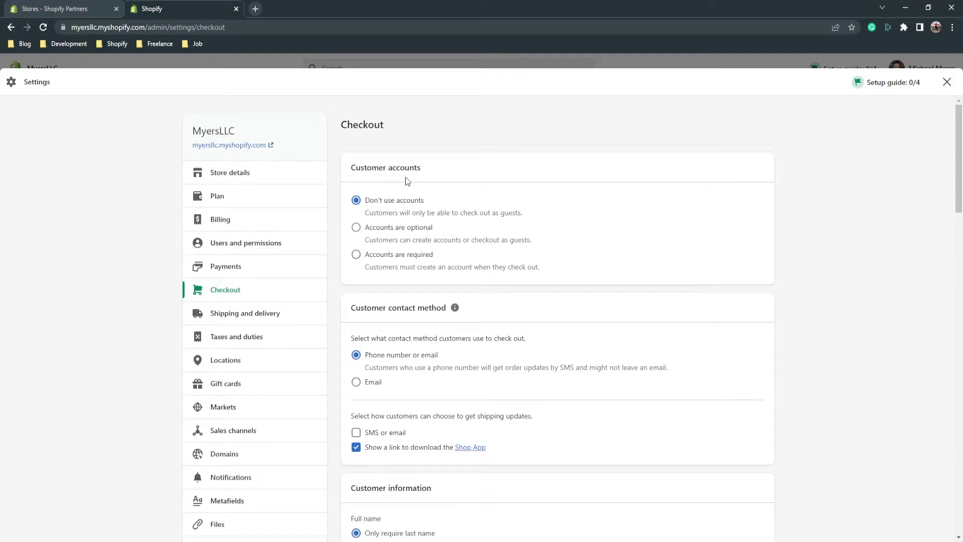
pyautogui.moveTo(349, 167); pyautogui.dragTo(420, 166)
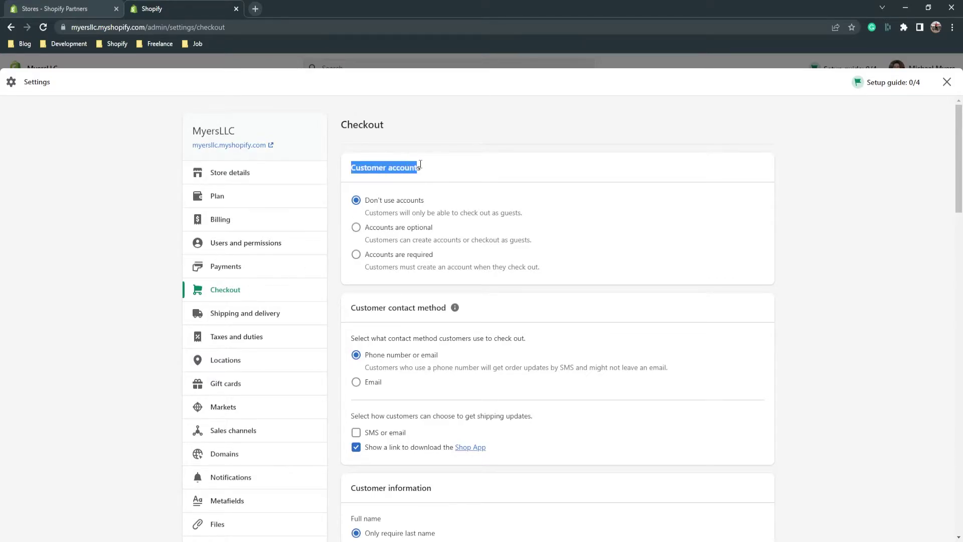
pyautogui.click(436, 170)
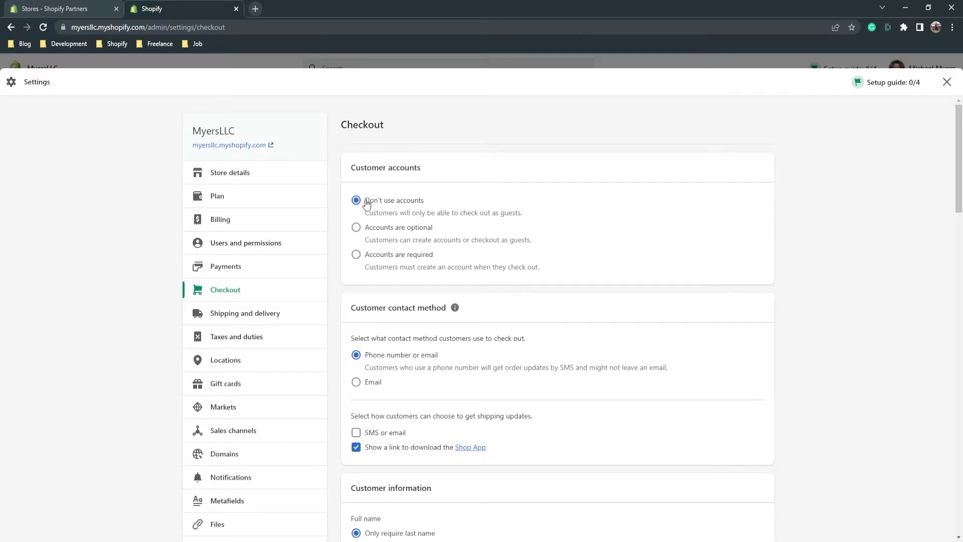
pyautogui.moveTo(365, 200); pyautogui.dragTo(423, 200)
pyautogui.click(598, 249)
# Turn on checkout tipping options, then discard the unsaved change
pyautogui.scroll(-4, 582, 289)
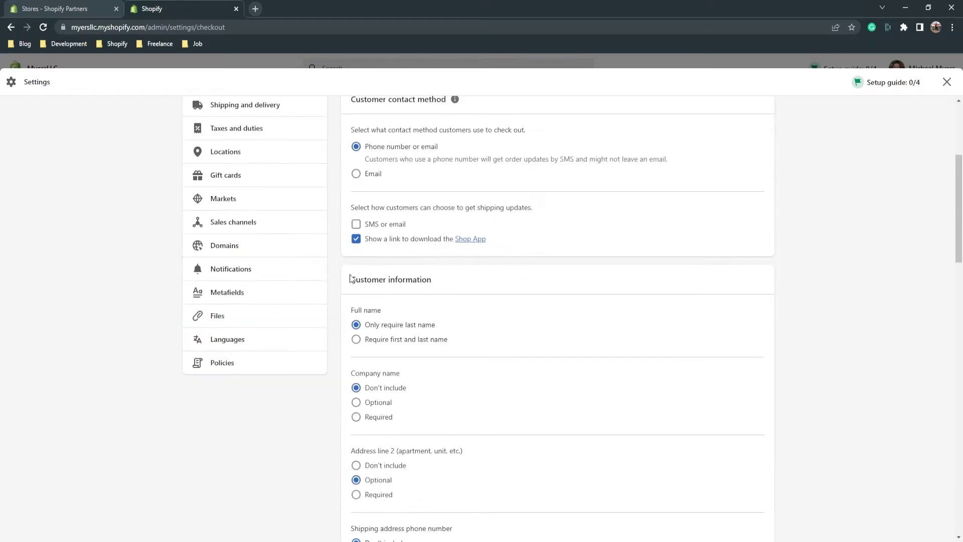
pyautogui.scroll(-2, 426, 278)
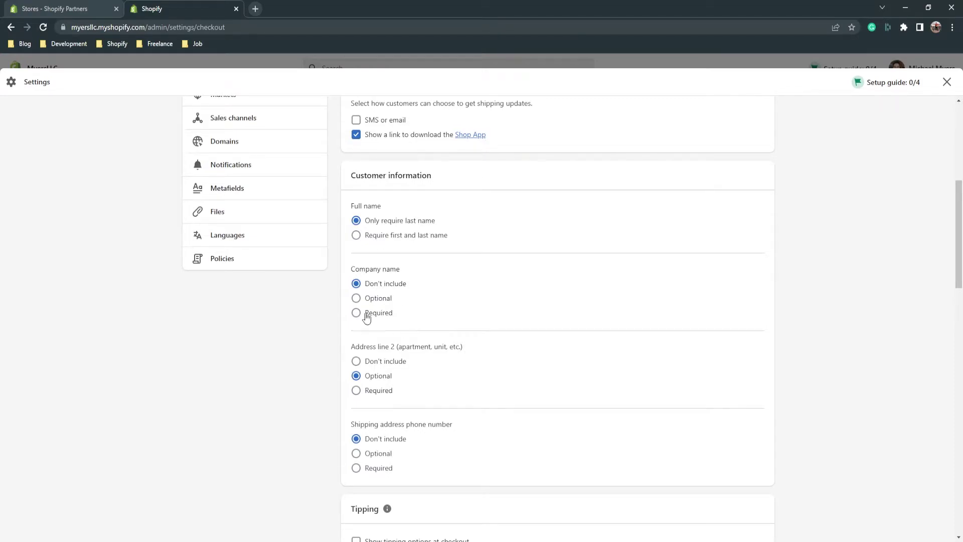
pyautogui.scroll(-2, 416, 314)
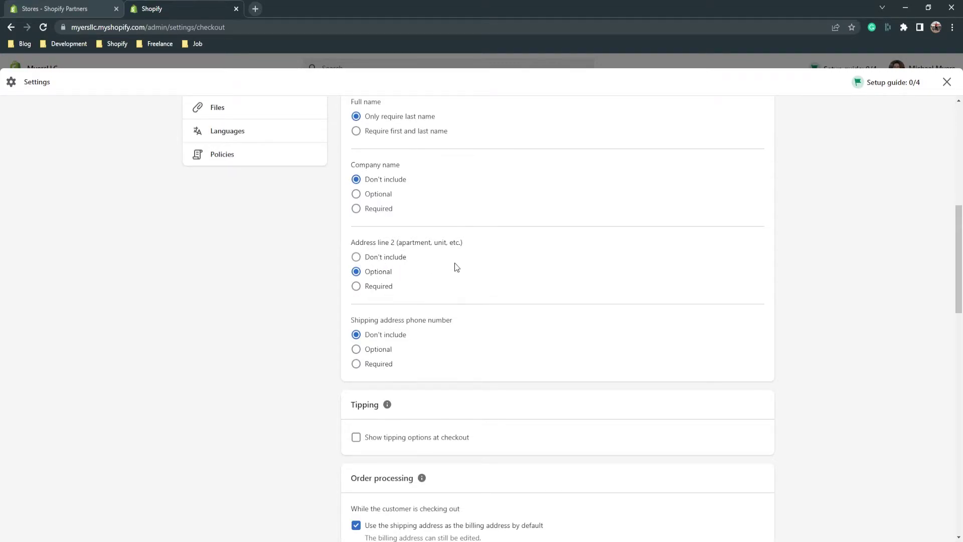
pyautogui.scroll(-2, 454, 266)
pyautogui.scroll(-1, 434, 227)
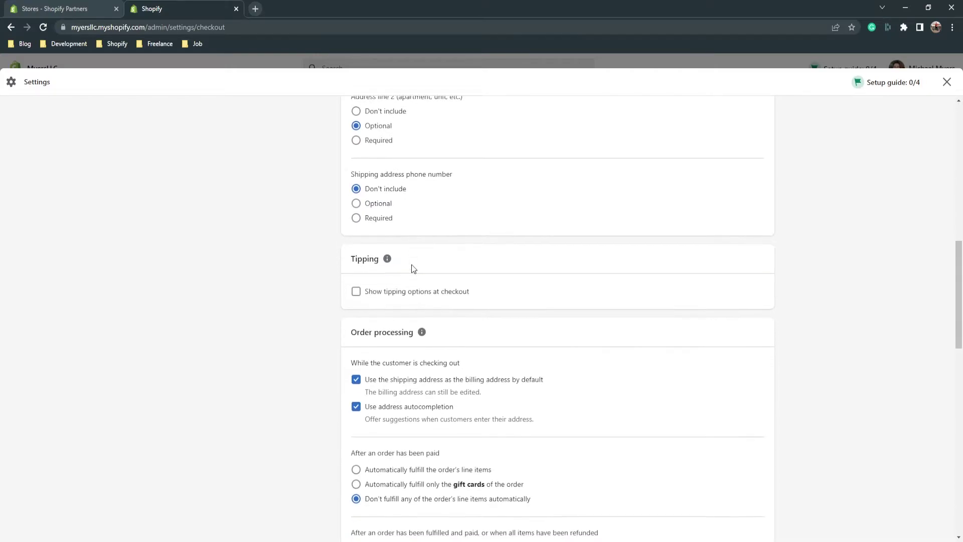
pyautogui.click(357, 282)
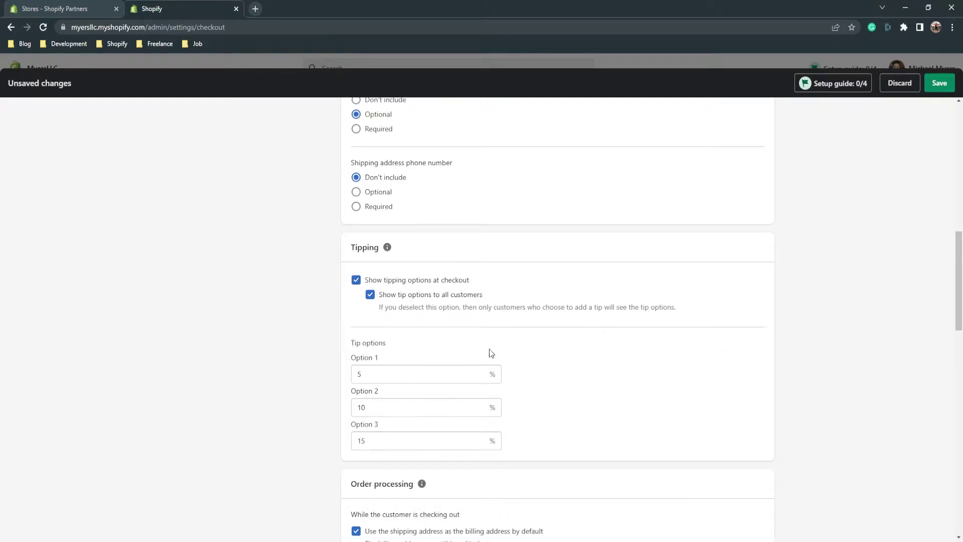
pyautogui.scroll(-2, 489, 350)
pyautogui.scroll(-2, 417, 290)
pyautogui.click(900, 84)
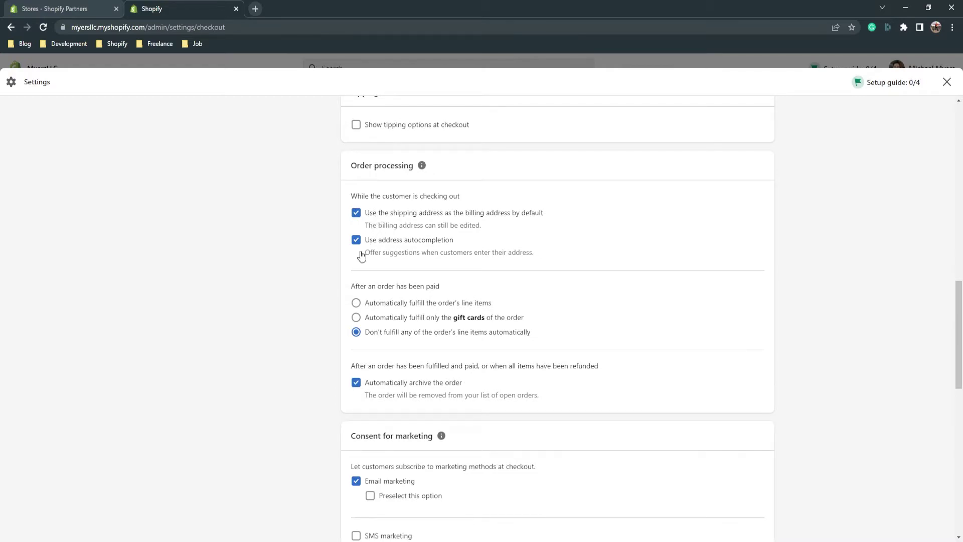
pyautogui.scroll(-12, 376, 283)
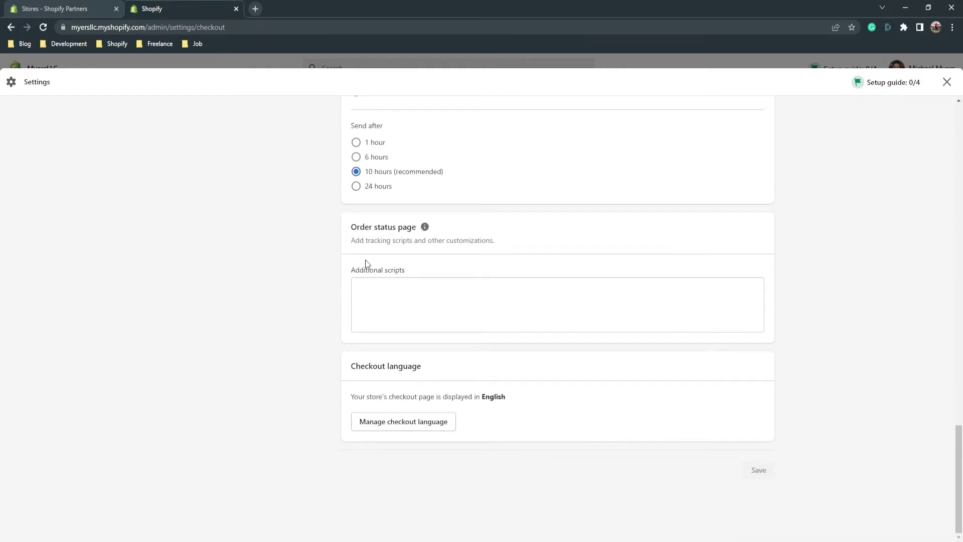
pyautogui.scroll(15, 414, 339)
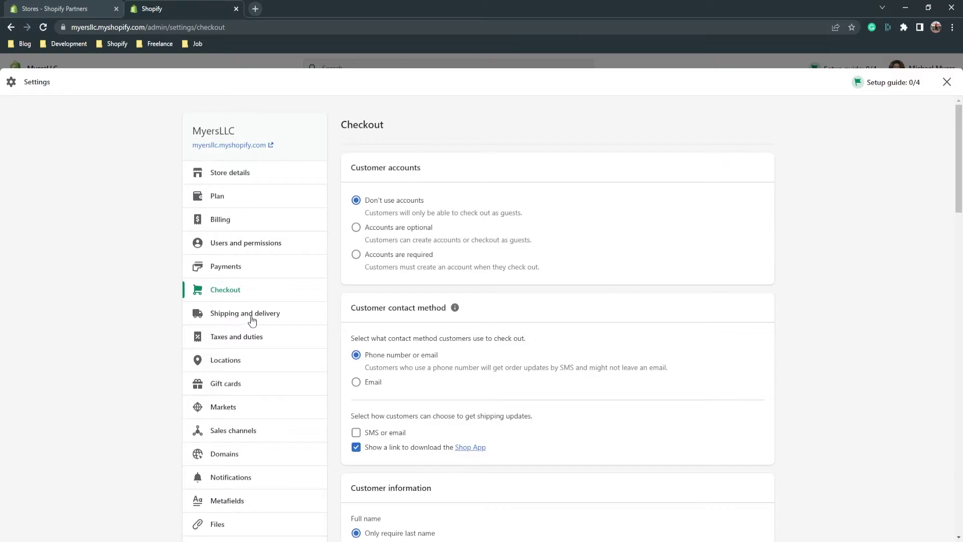
# Scroll through the Shipping and delivery settings without changes
pyautogui.click(252, 317)
pyautogui.scroll(-2, 326, 298)
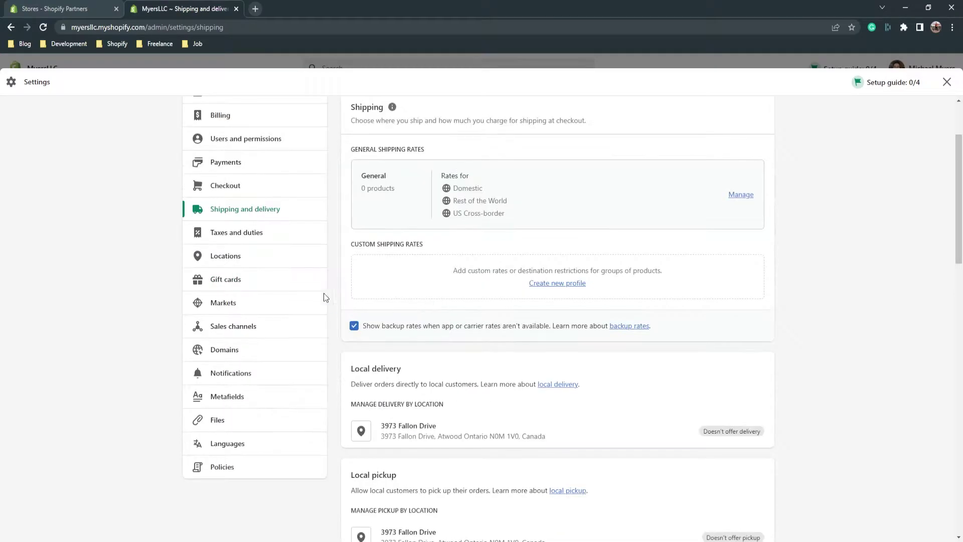
pyautogui.scroll(-3, 570, 330)
pyautogui.scroll(5, 501, 333)
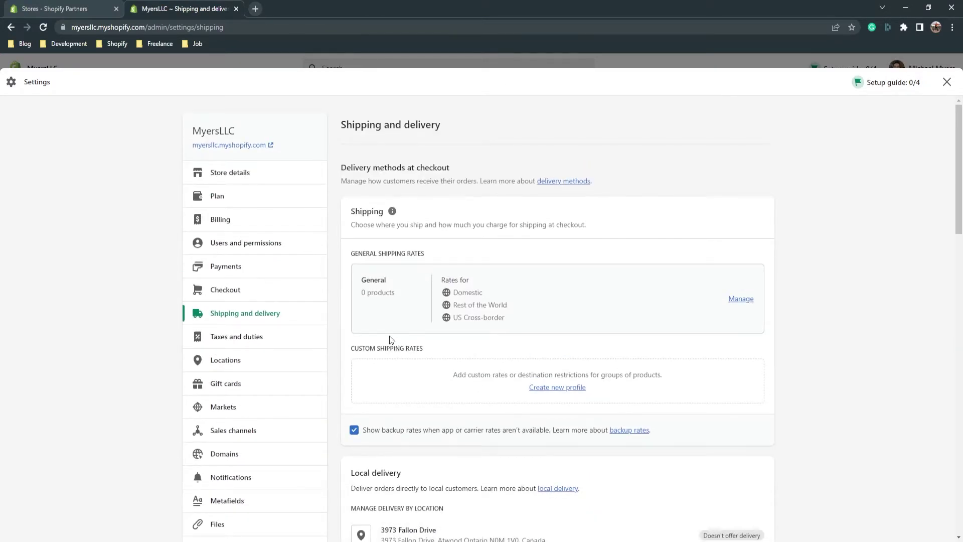
pyautogui.scroll(-5, 503, 279)
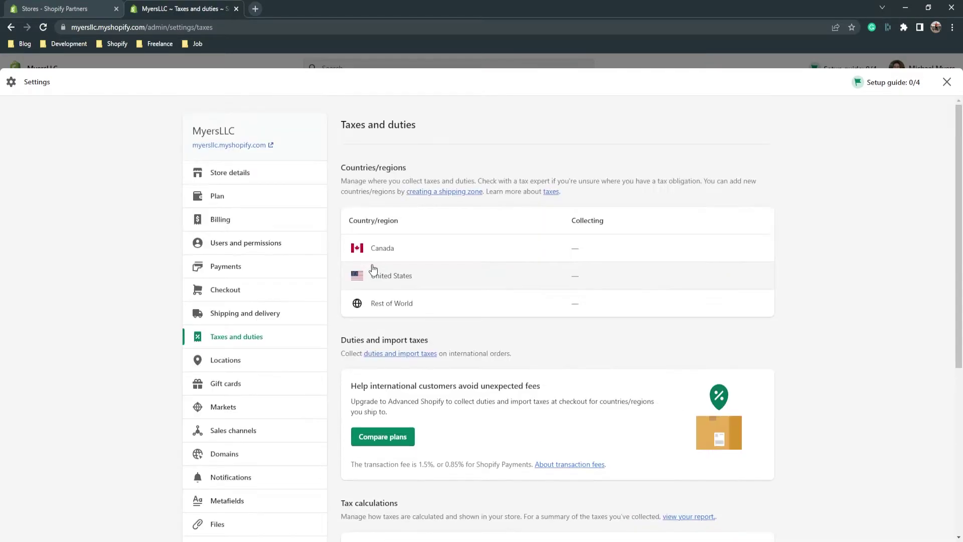
pyautogui.scroll(-5, 376, 321)
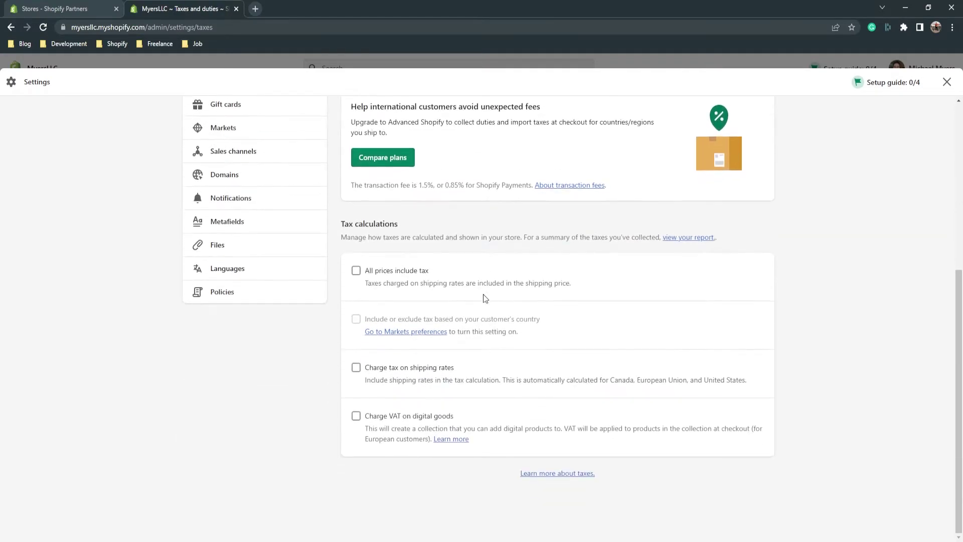
pyautogui.scroll(5, 506, 296)
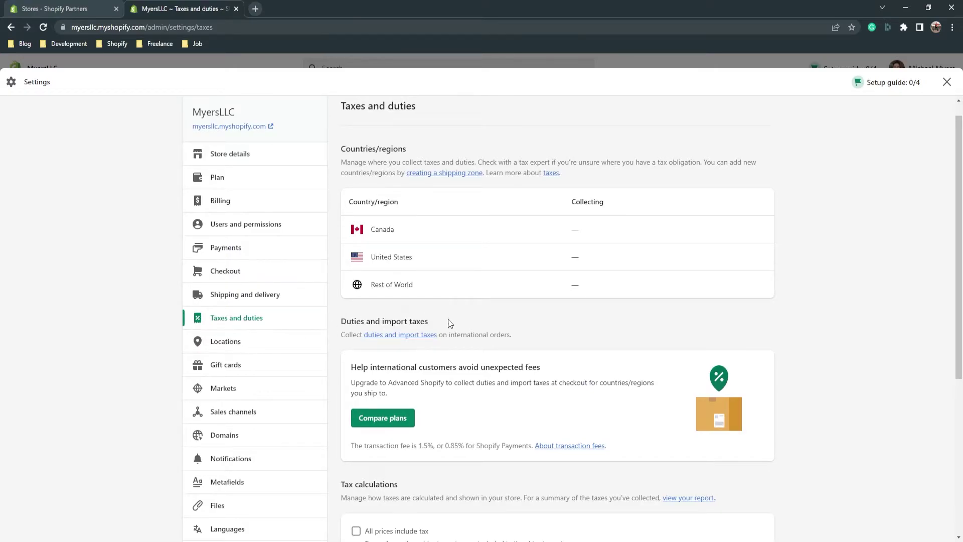
pyautogui.scroll(-2, 448, 322)
pyautogui.scroll(-3, 444, 347)
pyautogui.scroll(6, 443, 347)
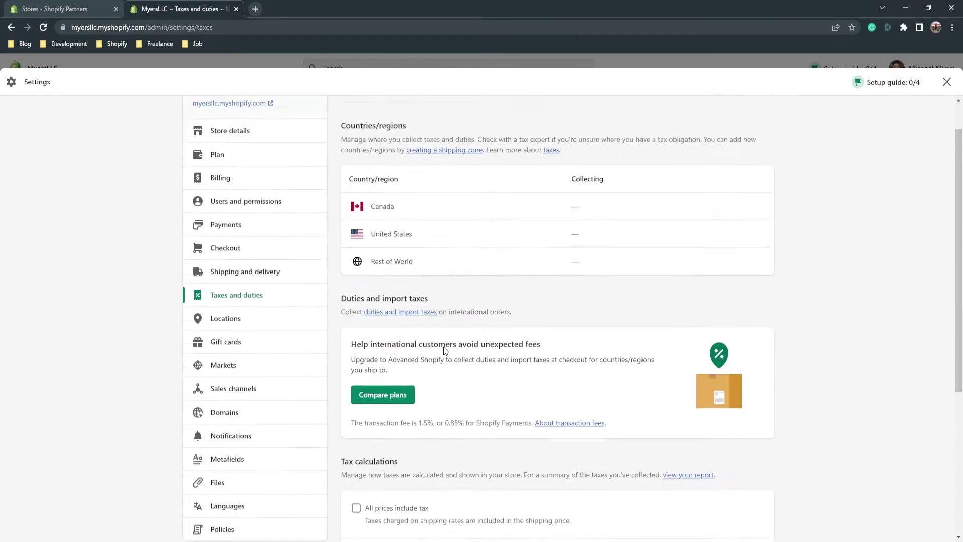
# Review Locations (1 of 8 locations used) and the Gift cards settings
pyautogui.click(237, 360)
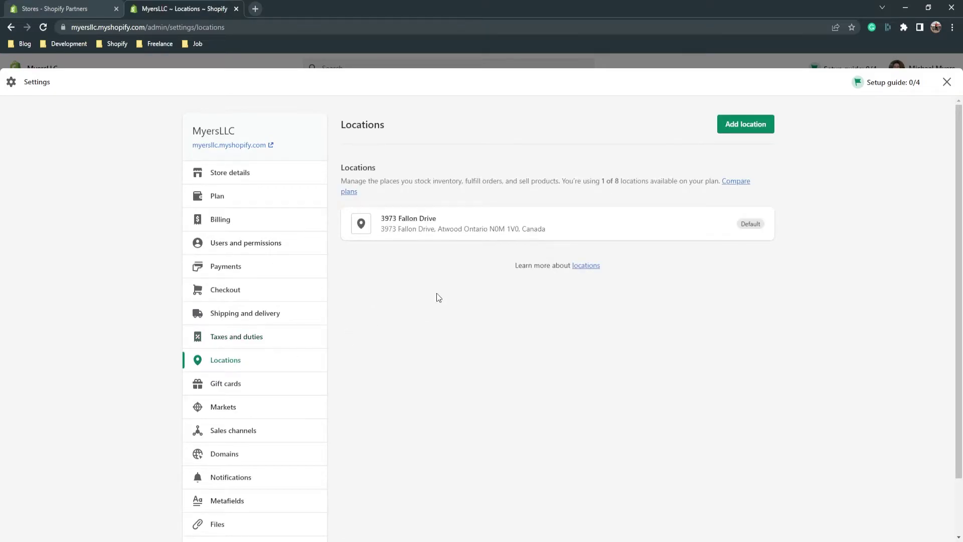
pyautogui.scroll(-2, 636, 164)
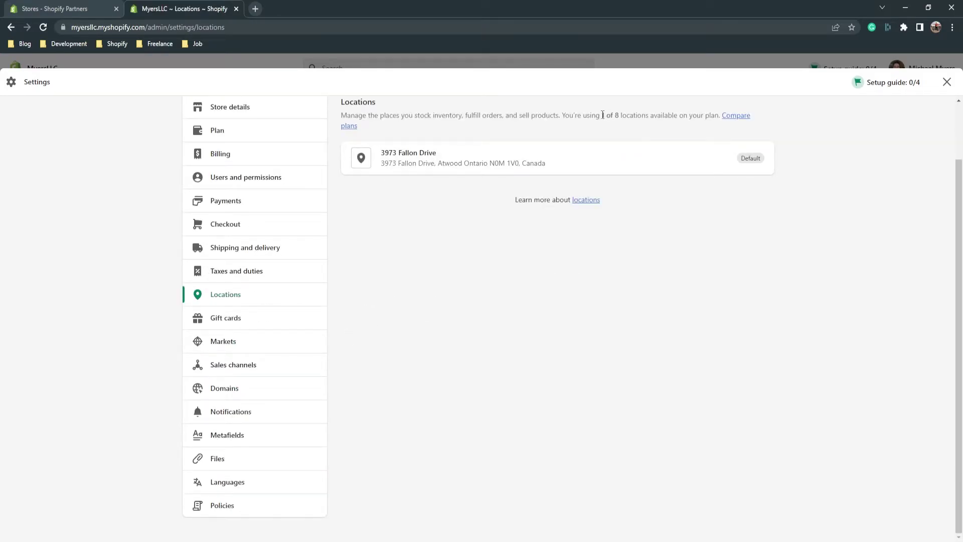
pyautogui.moveTo(603, 115); pyautogui.dragTo(622, 115)
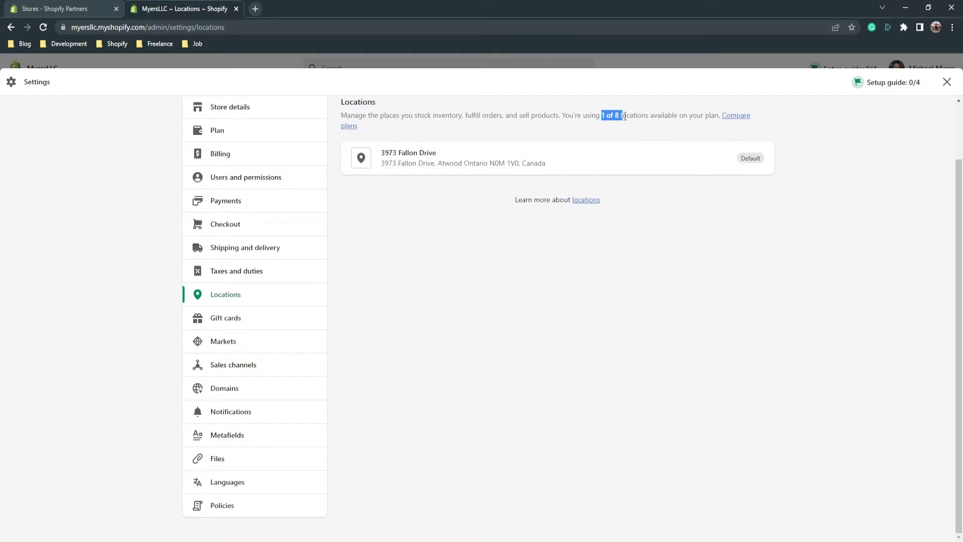
pyautogui.click(703, 237)
pyautogui.click(235, 319)
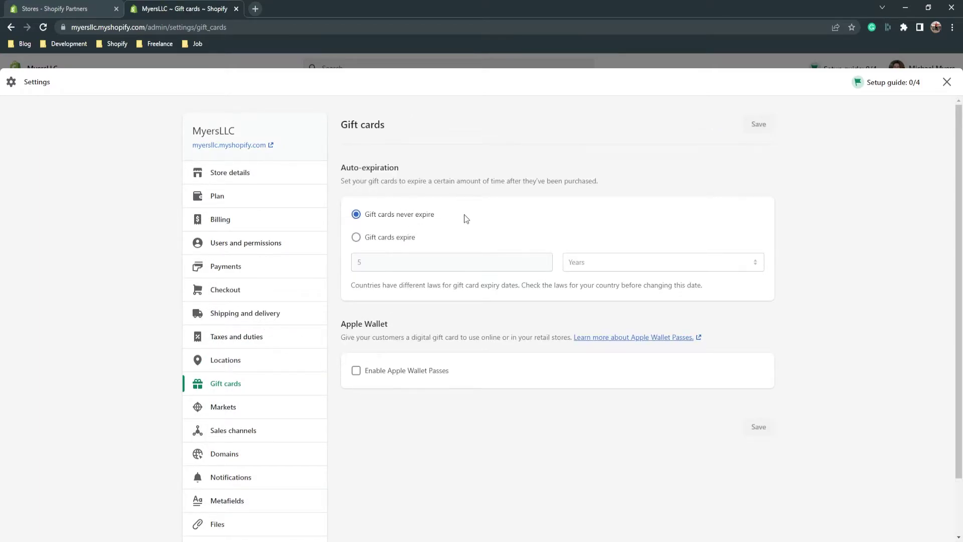
# Review the Markets primary market, then list sales channels available to add
pyautogui.click(251, 408)
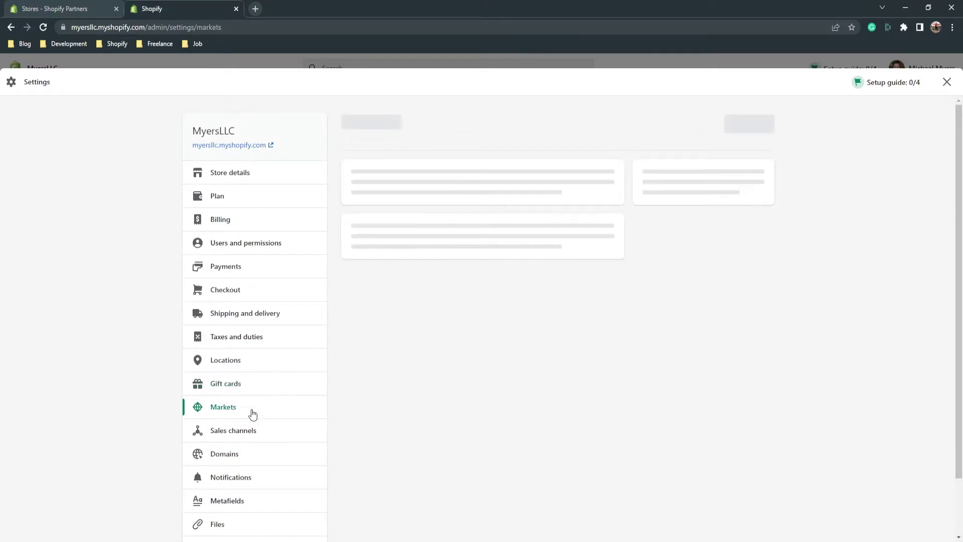
pyautogui.moveTo(354, 169); pyautogui.dragTo(412, 170)
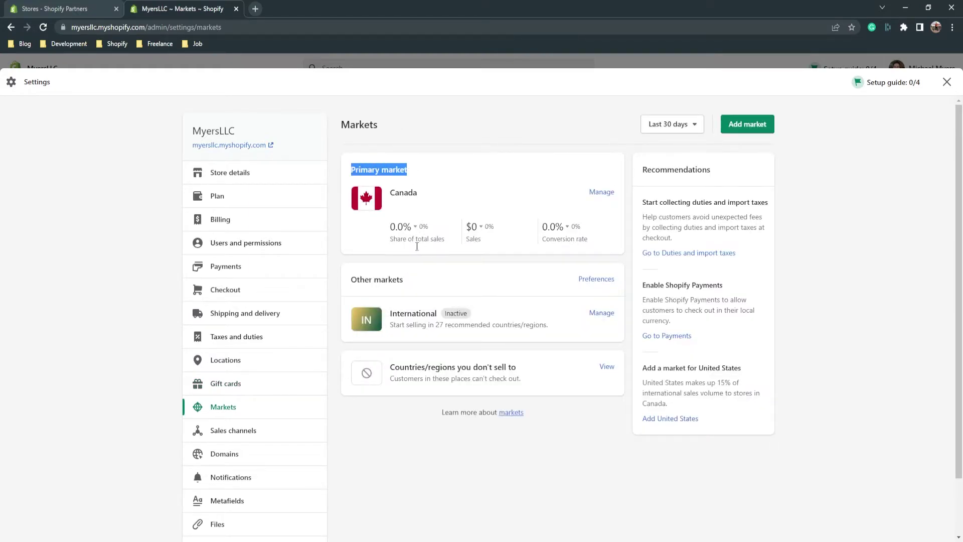
pyautogui.scroll(-2, 410, 342)
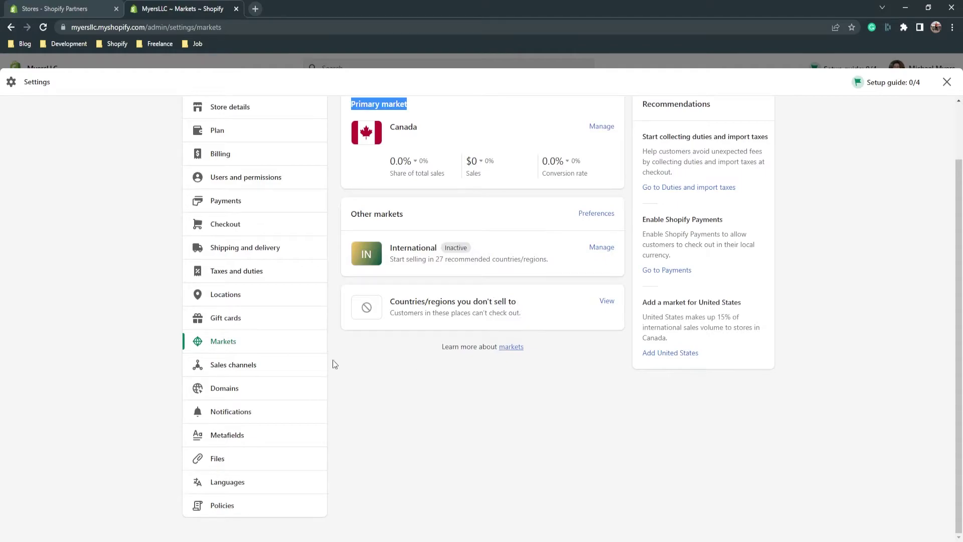
pyautogui.scroll(2, 582, 361)
pyautogui.click(608, 439)
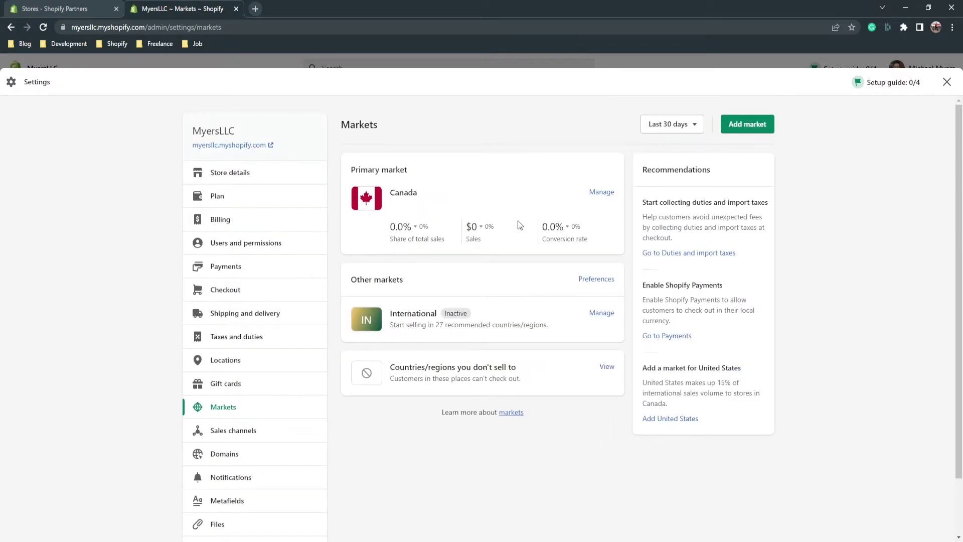
pyautogui.click(235, 431)
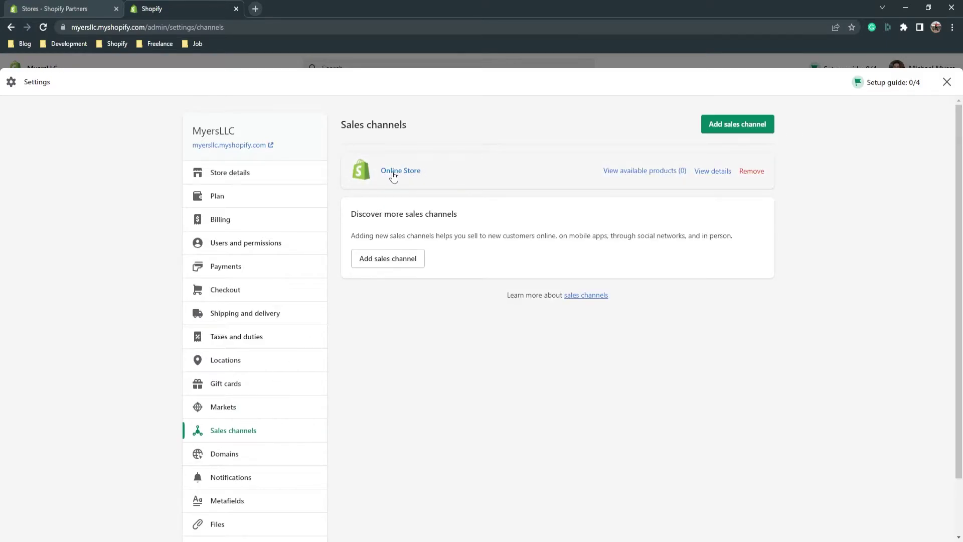
pyautogui.click(361, 258)
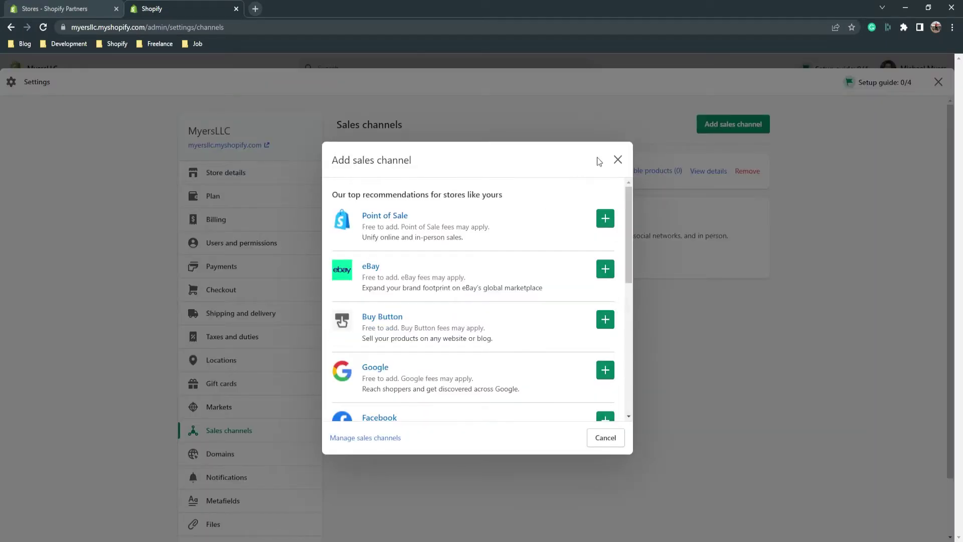
# Close the Add sales channel list without adding a channel
pyautogui.scroll(-5, 506, 276)
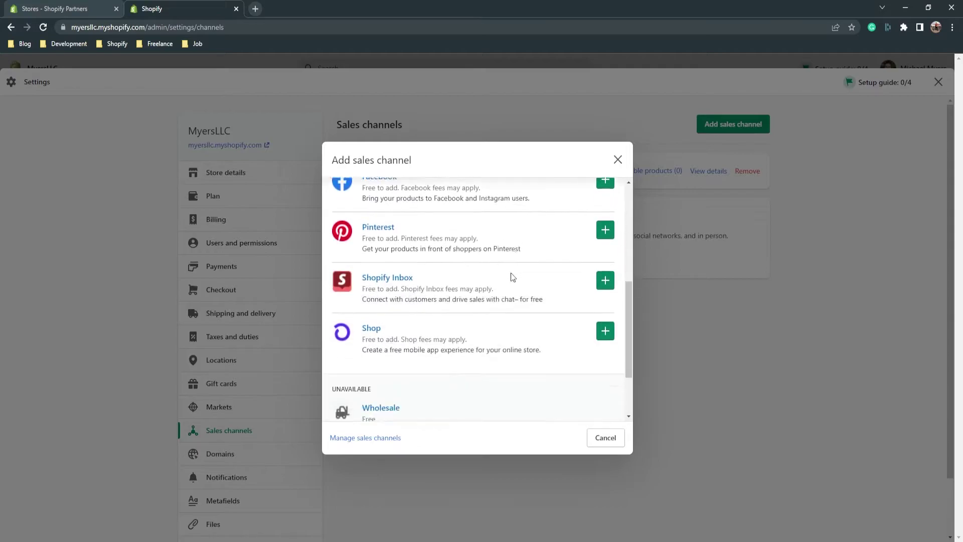
pyautogui.scroll(-4, 522, 271)
pyautogui.click(618, 160)
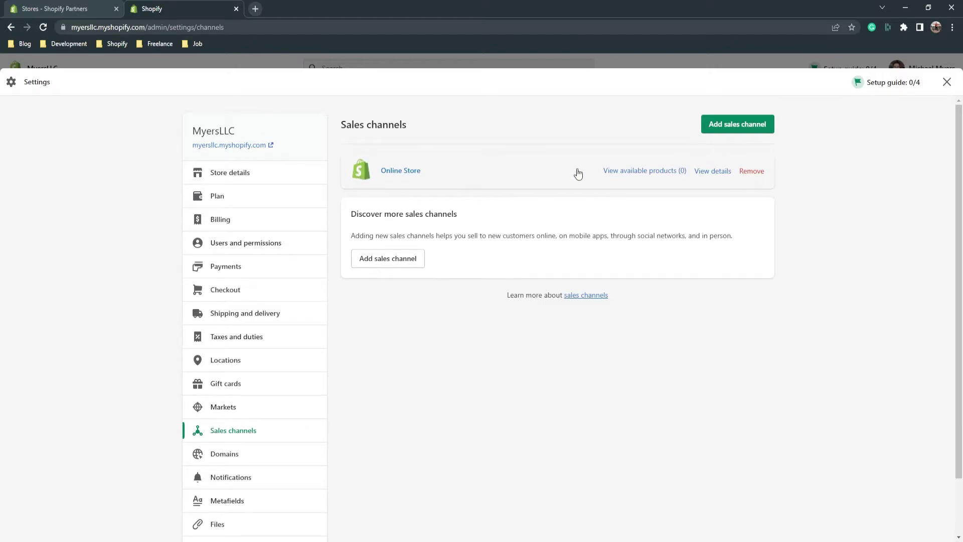
# Scroll through the Domains settings, then move on to Notifications
pyautogui.scroll(-1, 453, 174)
pyautogui.click(260, 401)
pyautogui.scroll(-1, 496, 350)
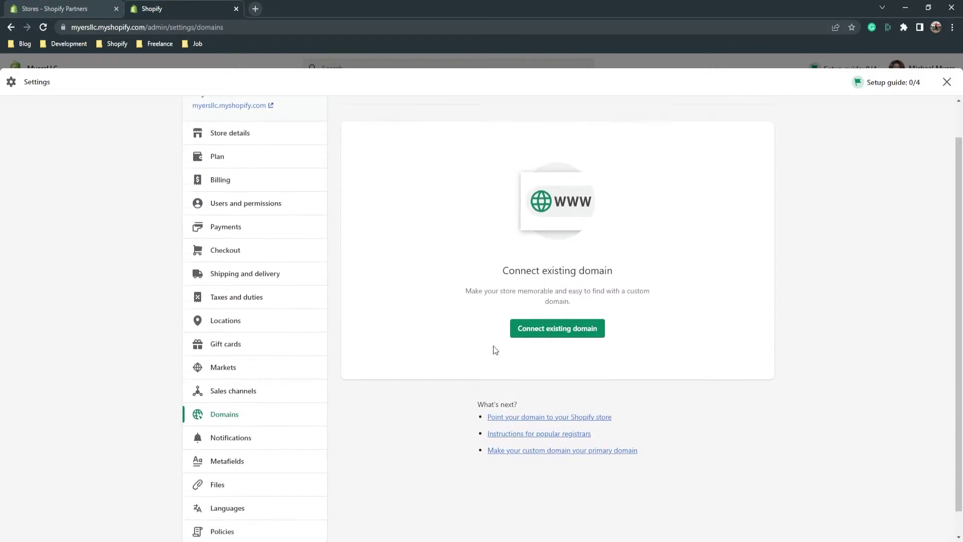
pyautogui.scroll(-1, 496, 350)
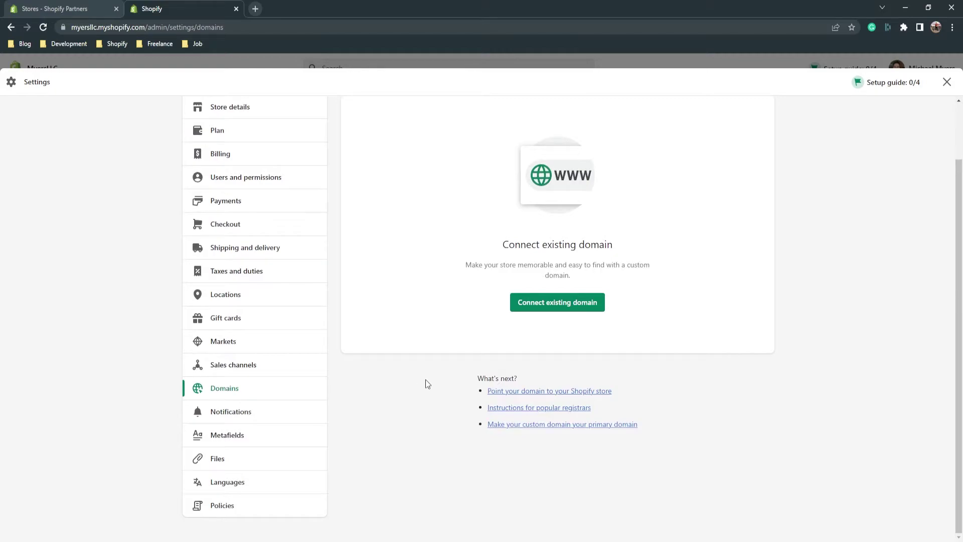
pyautogui.scroll(2, 426, 380)
pyautogui.scroll(-2, 426, 383)
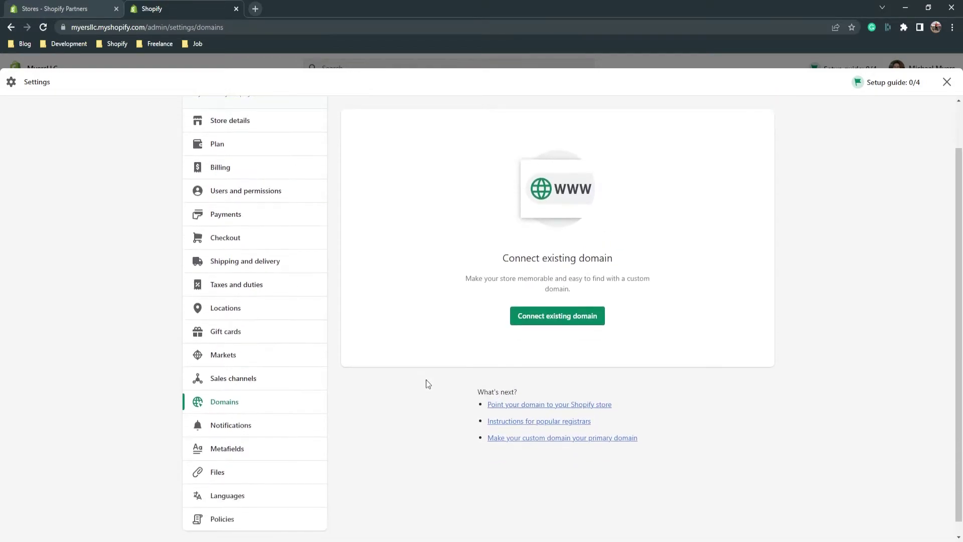
pyautogui.click(268, 427)
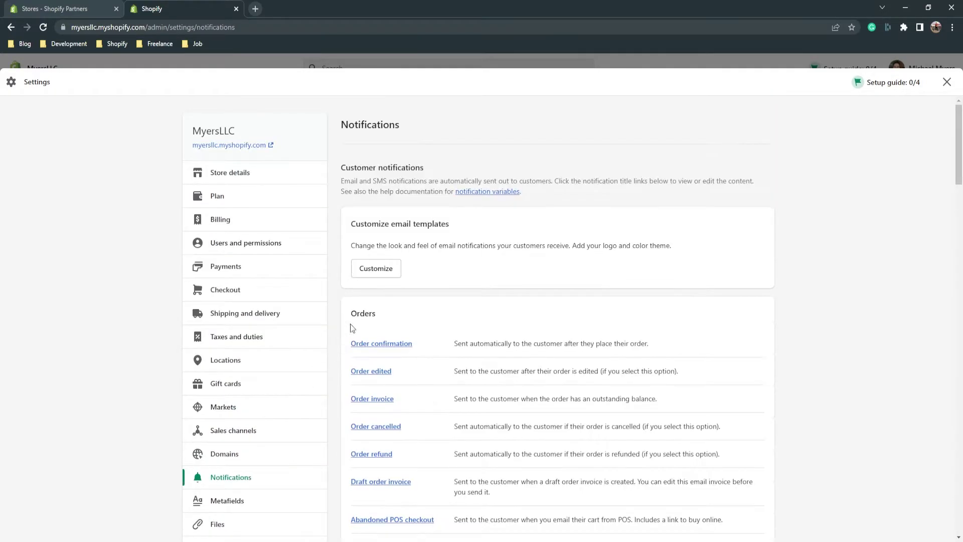
# Scroll through the Notifications settings to review them
pyautogui.scroll(-6, 410, 293)
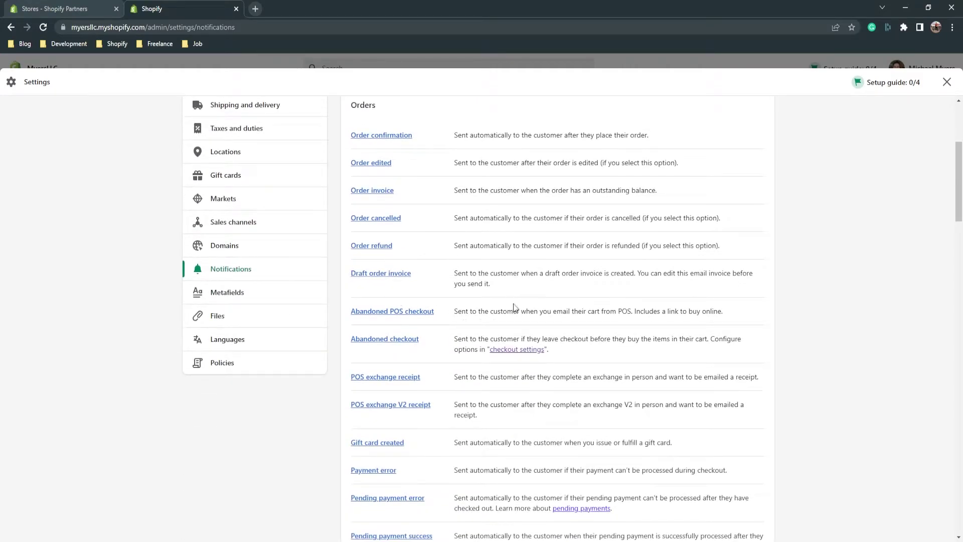
pyautogui.scroll(-3, 522, 310)
pyautogui.scroll(-3, 524, 313)
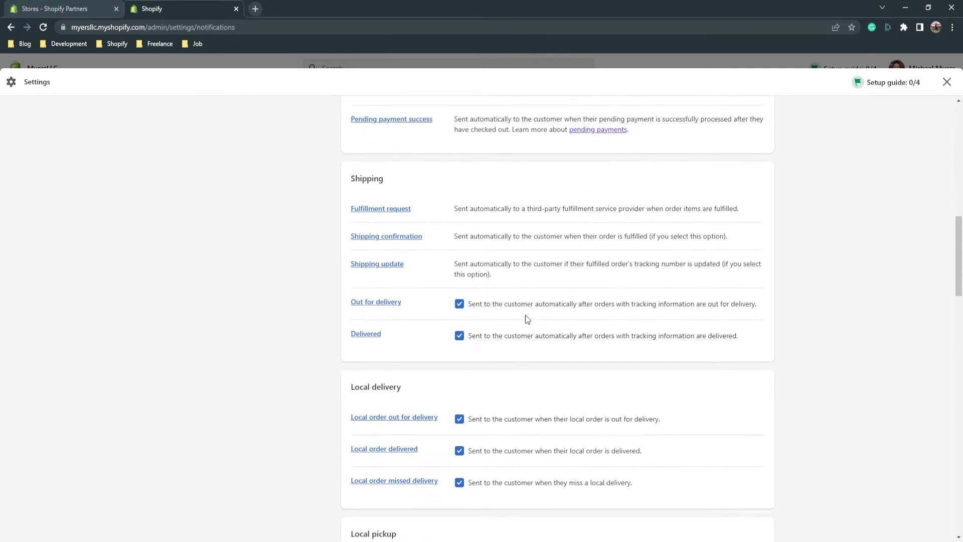
pyautogui.scroll(-4, 526, 318)
pyautogui.scroll(15, 544, 412)
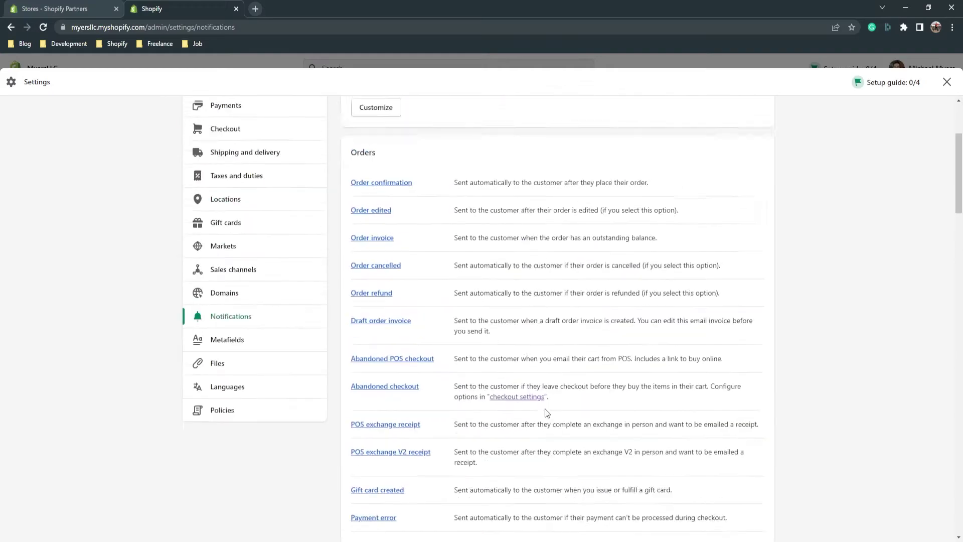
pyautogui.scroll(-20, 673, 365)
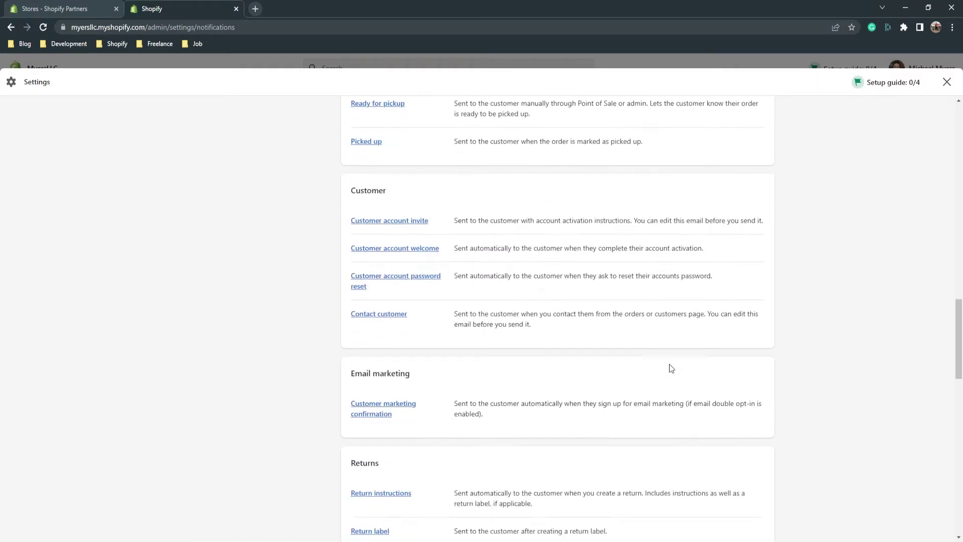
pyautogui.scroll(8, 445, 405)
pyautogui.scroll(10, 446, 405)
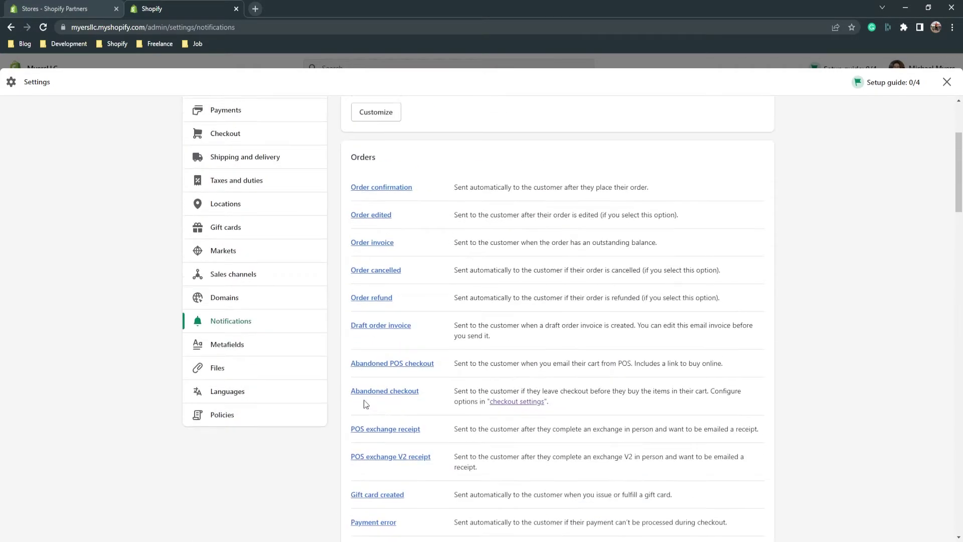
# View the product metafield definitions and back out of adding a new definition
pyautogui.click(251, 345)
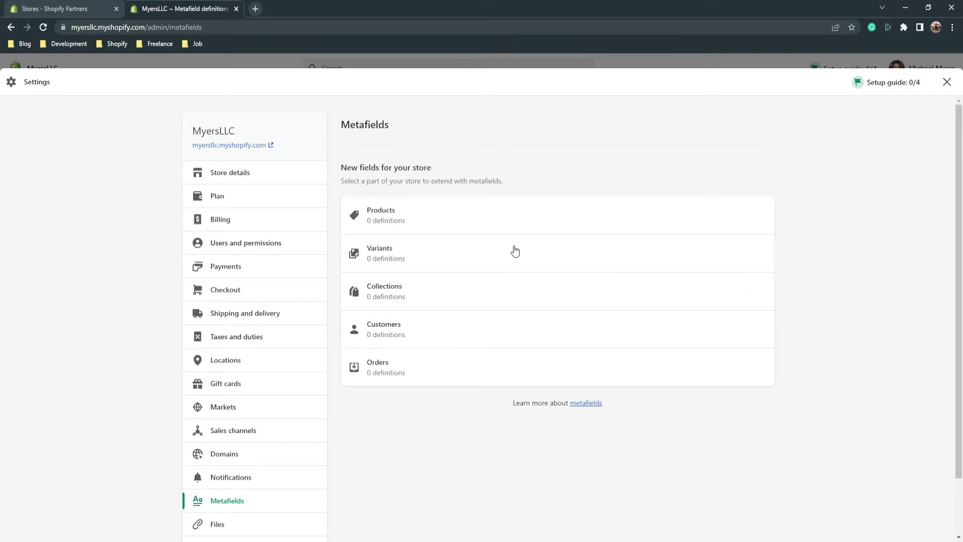
pyautogui.click(424, 218)
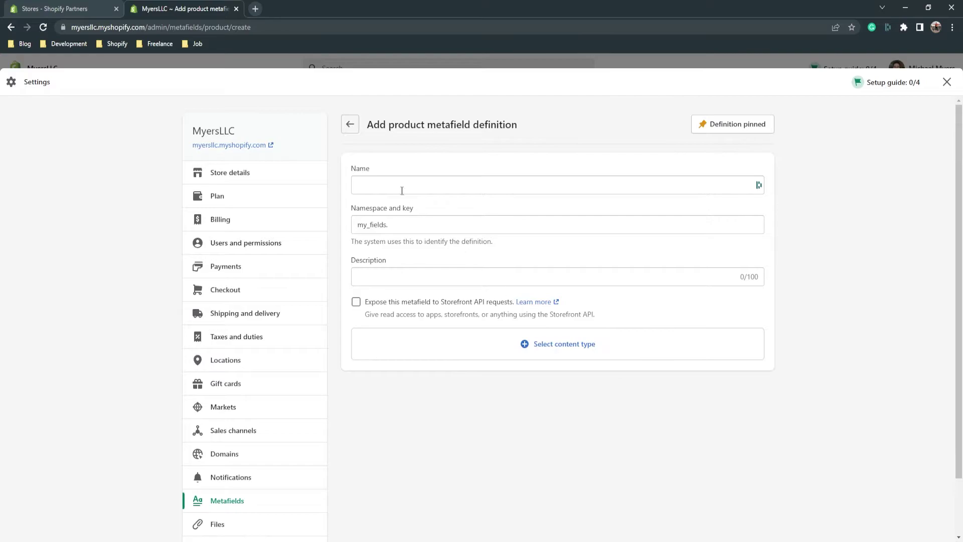
pyautogui.click(402, 186)
pyautogui.click(351, 125)
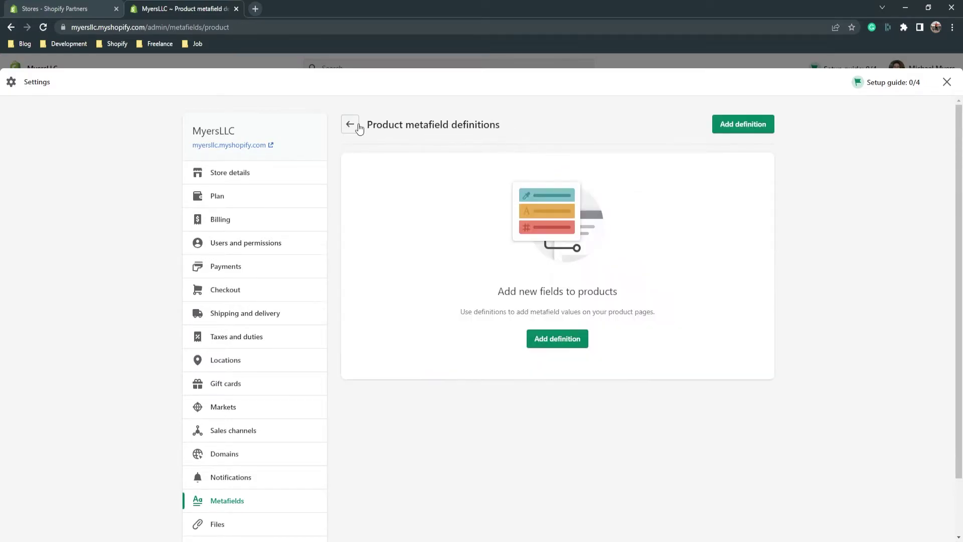
pyautogui.scroll(-2, 281, 393)
# Look over the empty Files settings page, then go to Store languages
pyautogui.click(238, 458)
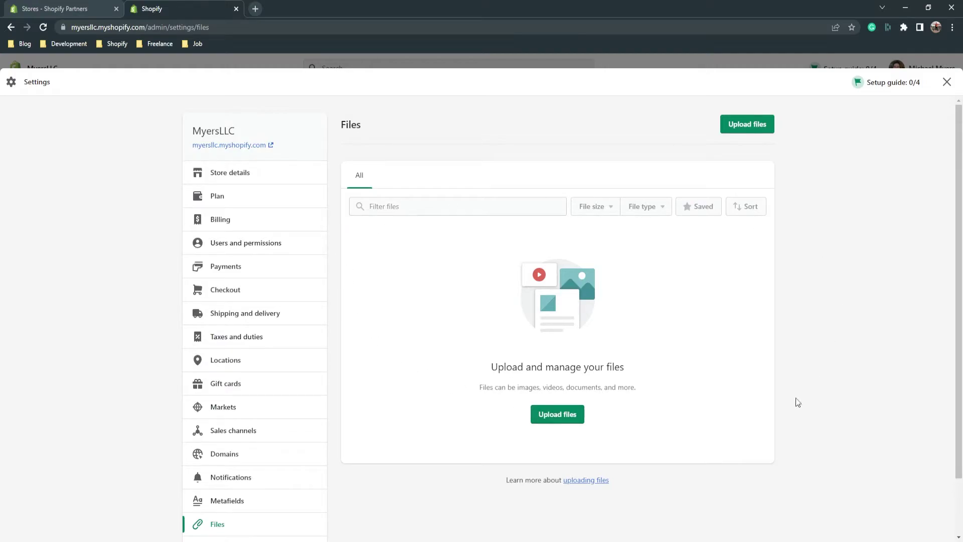
pyautogui.scroll(-2, 434, 407)
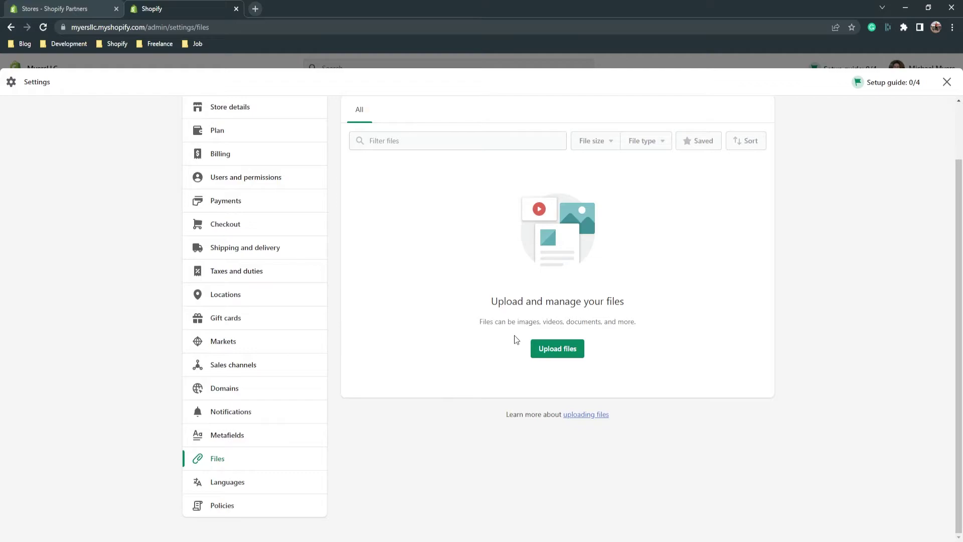
pyautogui.moveTo(493, 321); pyautogui.dragTo(598, 324)
pyautogui.click(707, 329)
pyautogui.click(259, 482)
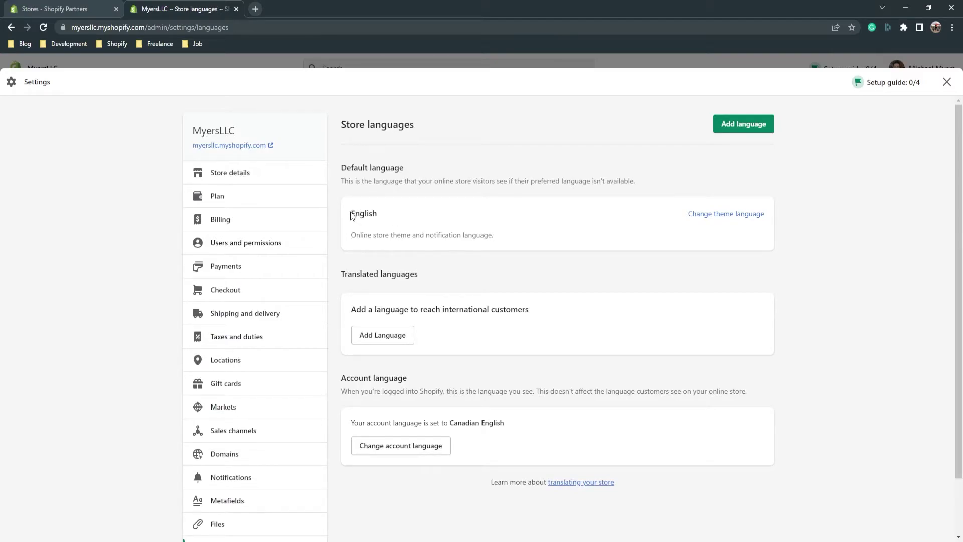
# Add French as a store language and publish it on the online store
pyautogui.moveTo(351, 214); pyautogui.dragTo(381, 215)
pyautogui.scroll(-1, 491, 301)
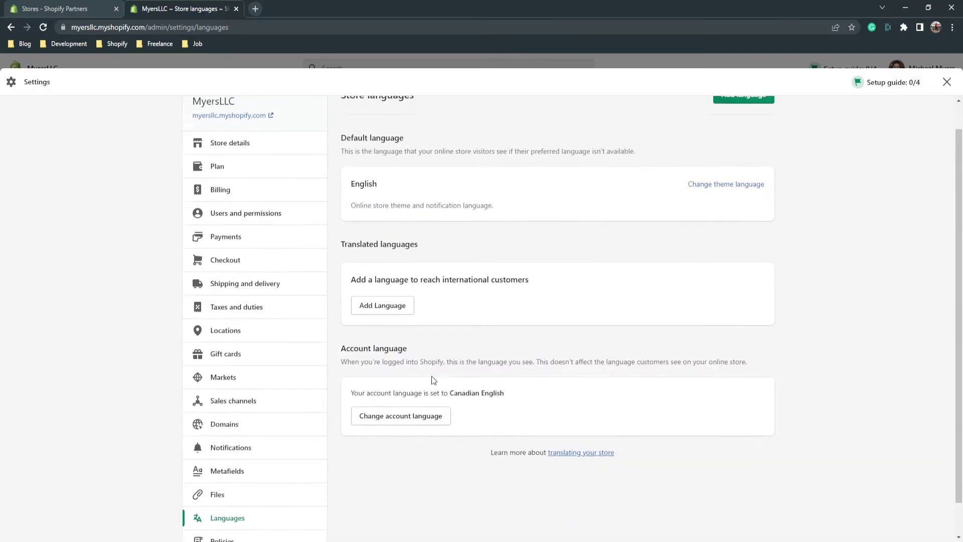
pyautogui.scroll(1, 396, 315)
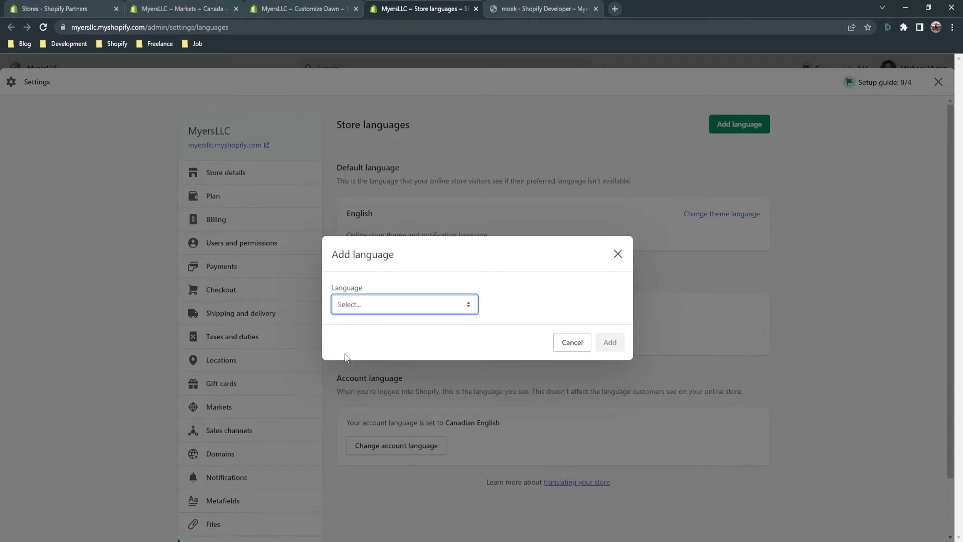
pyautogui.click(350, 342)
pyautogui.click(616, 346)
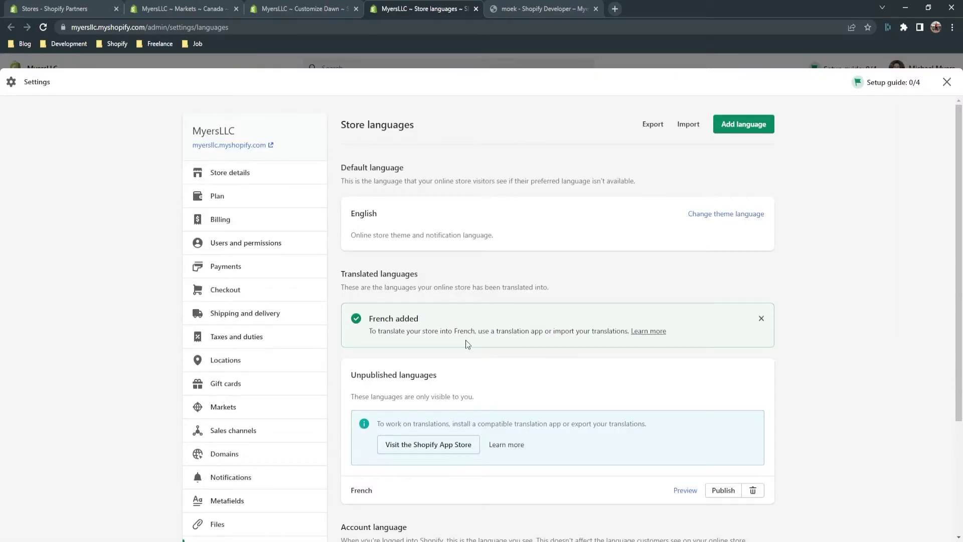
pyautogui.click(723, 490)
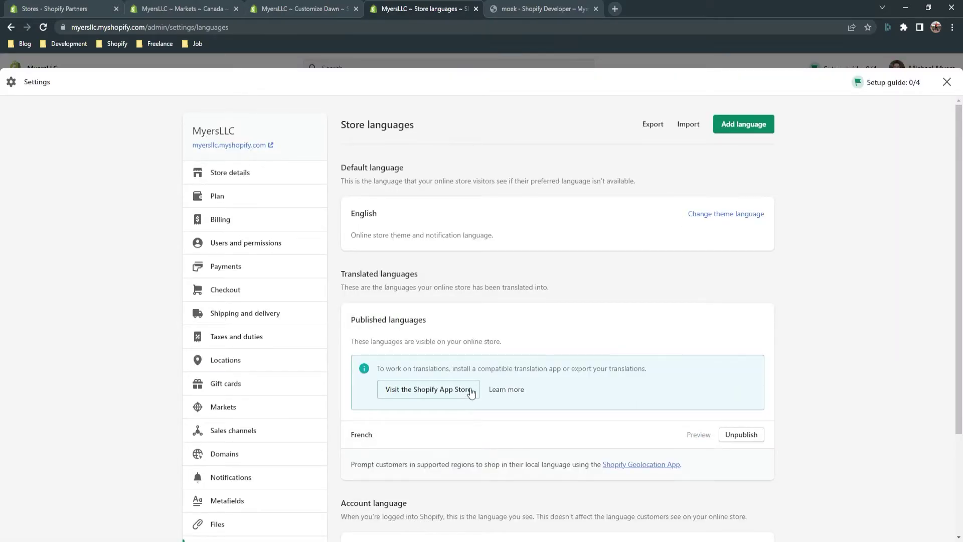
pyautogui.click(244, 407)
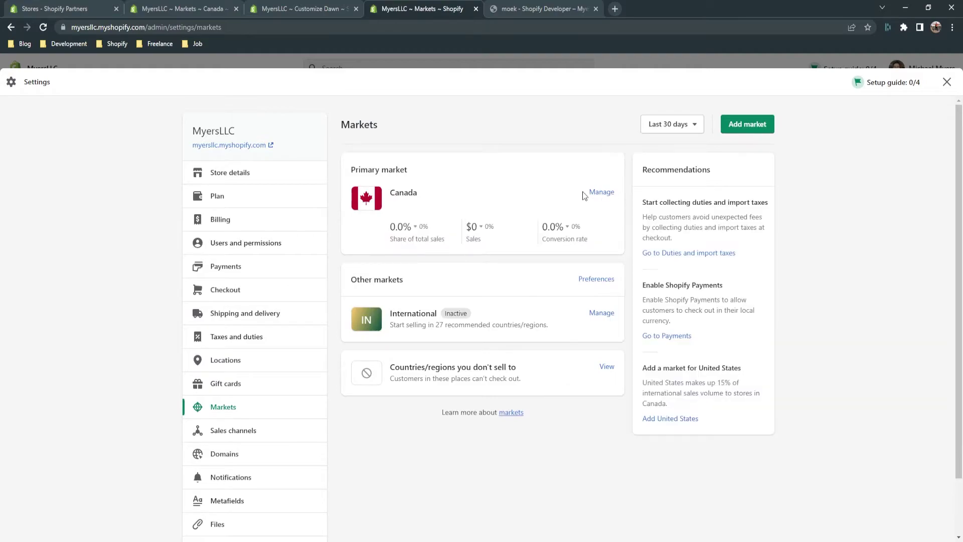
# Enable French in the Canada market's domains and languages settings
pyautogui.click(600, 194)
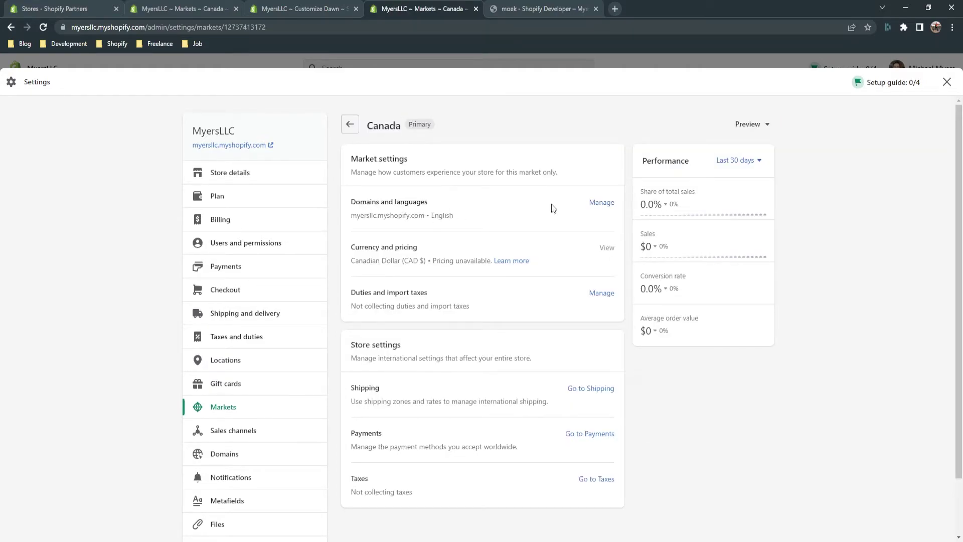
pyautogui.click(609, 202)
pyautogui.scroll(-2, 501, 291)
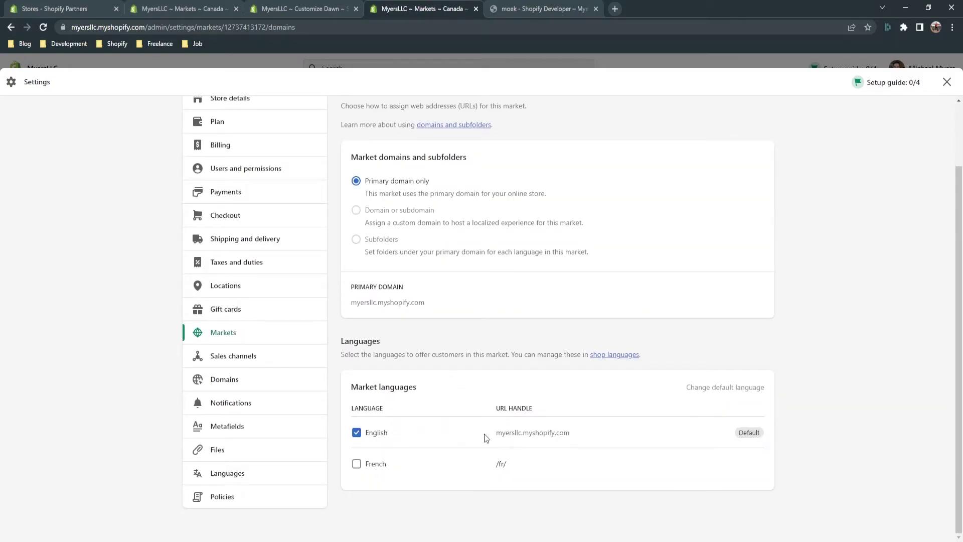
pyautogui.moveTo(580, 437); pyautogui.dragTo(492, 438)
pyautogui.click(662, 509)
pyautogui.click(356, 463)
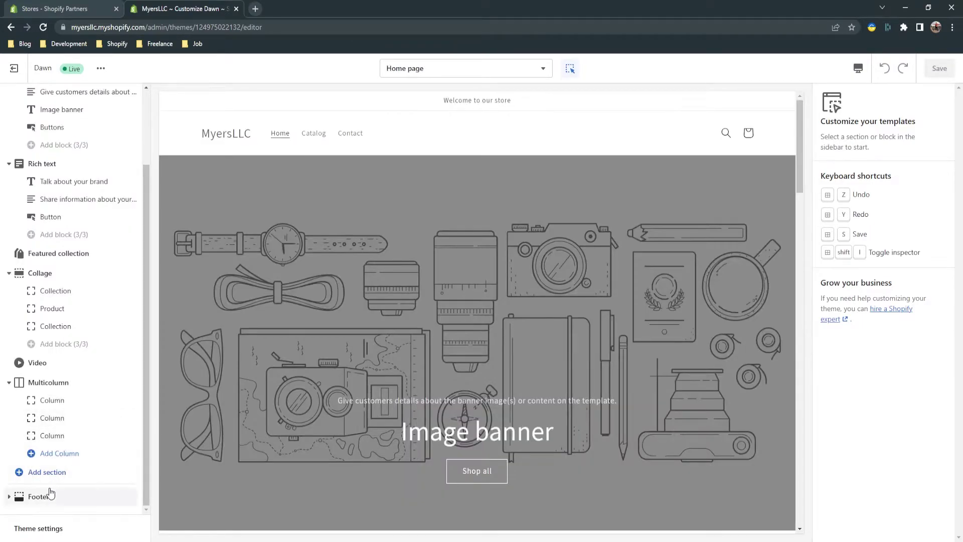
# In Dawn's Footer section, tick Enable language selector and Enable country/region selector, then save
pyautogui.click(50, 495)
pyautogui.scroll(-2, 836, 399)
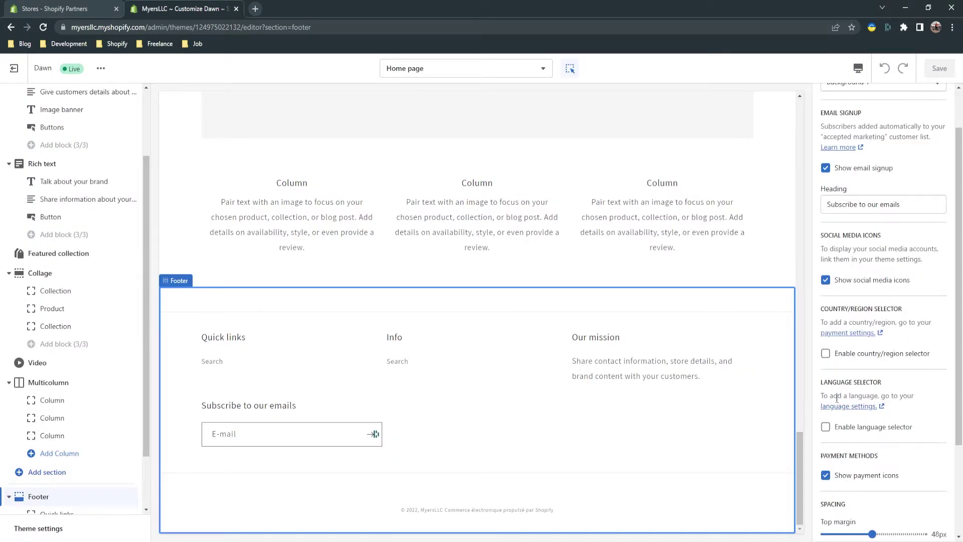
pyautogui.click(824, 426)
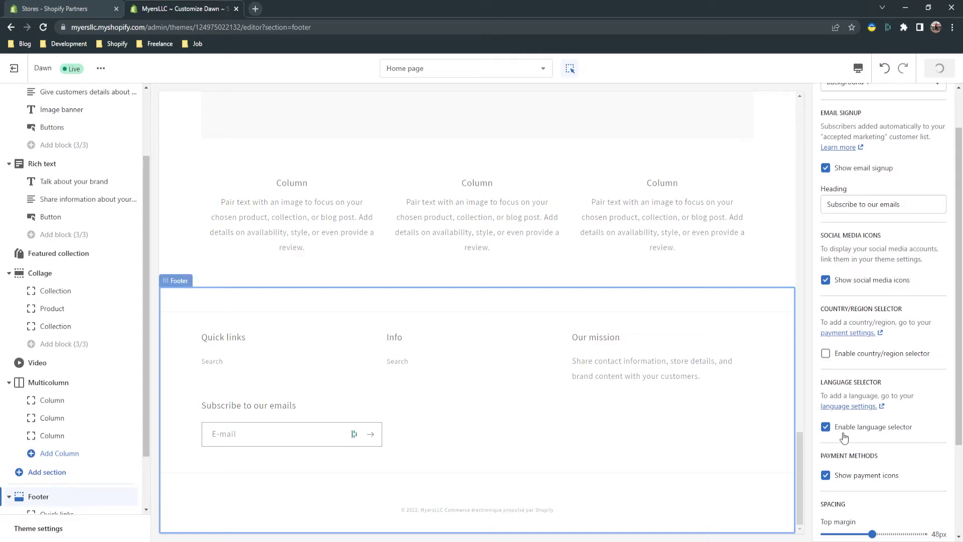
pyautogui.scroll(-2, 75, 459)
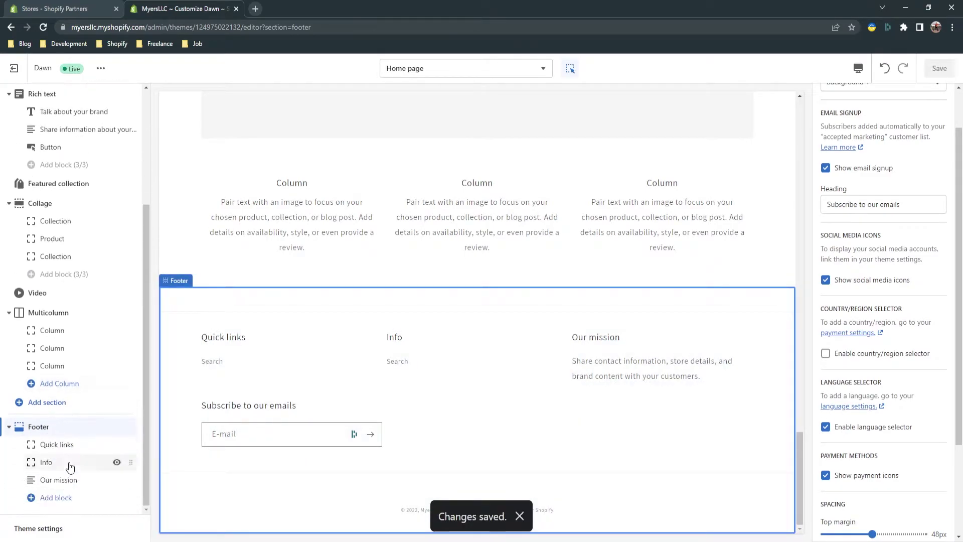
pyautogui.scroll(-1, 855, 437)
pyautogui.scroll(-3, 855, 438)
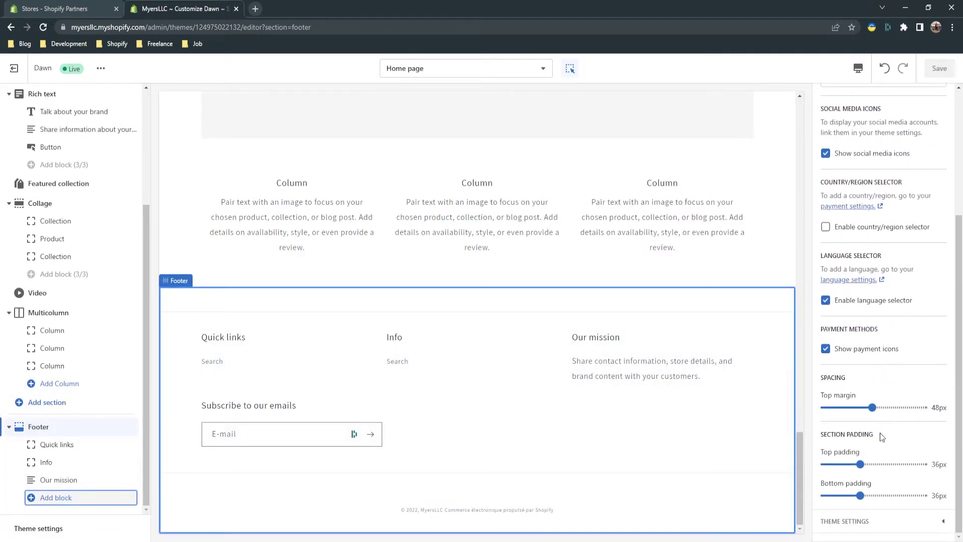
pyautogui.scroll(2, 898, 391)
pyautogui.click(825, 330)
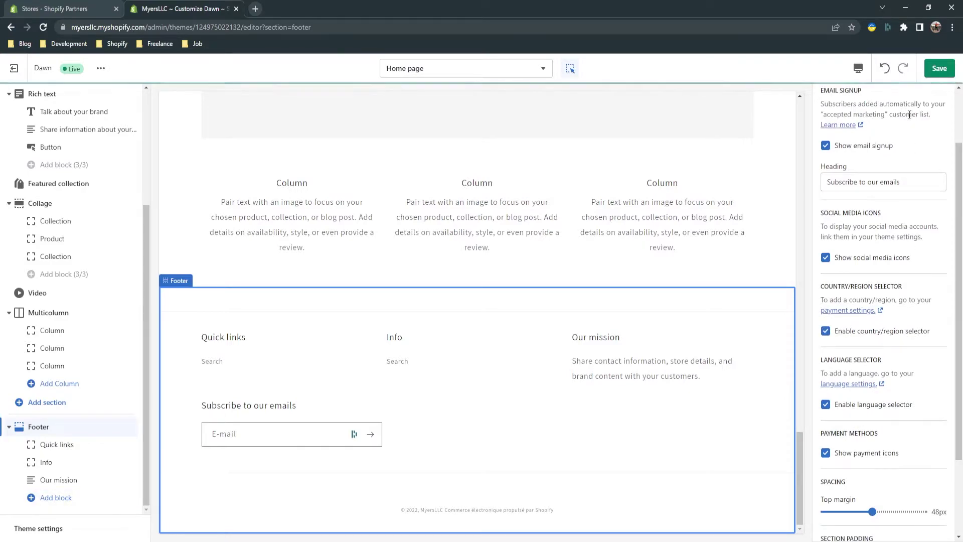
pyautogui.click(937, 69)
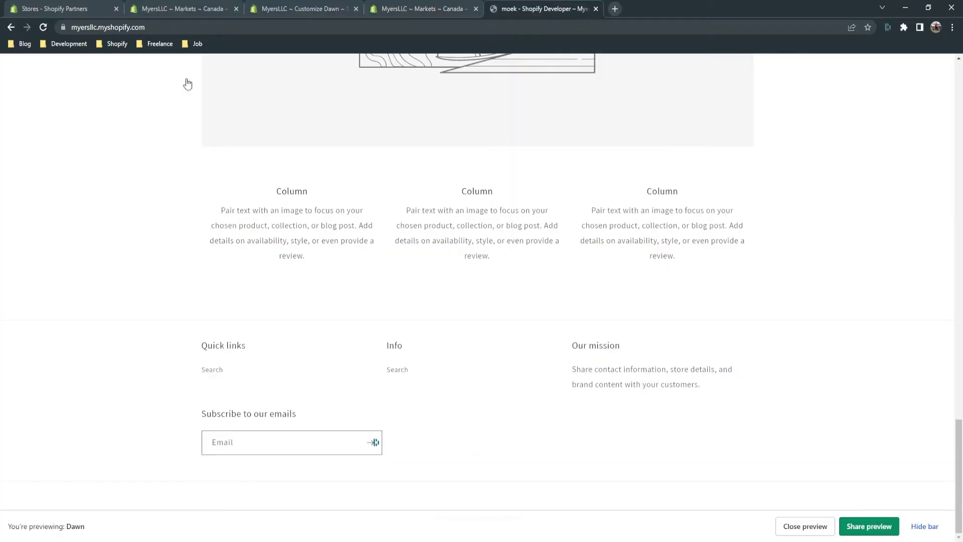
pyautogui.scroll(4, 125, 178)
pyautogui.scroll(5, 161, 178)
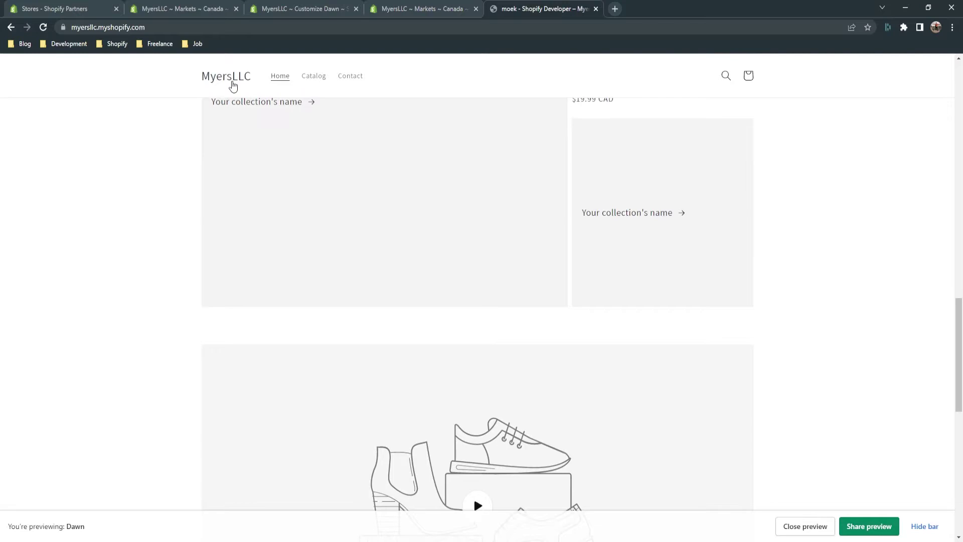
# Dismiss the password notice and switch the storefront language to Français
pyautogui.click(228, 75)
pyautogui.scroll(-3, 802, 194)
pyautogui.scroll(-15, 468, 271)
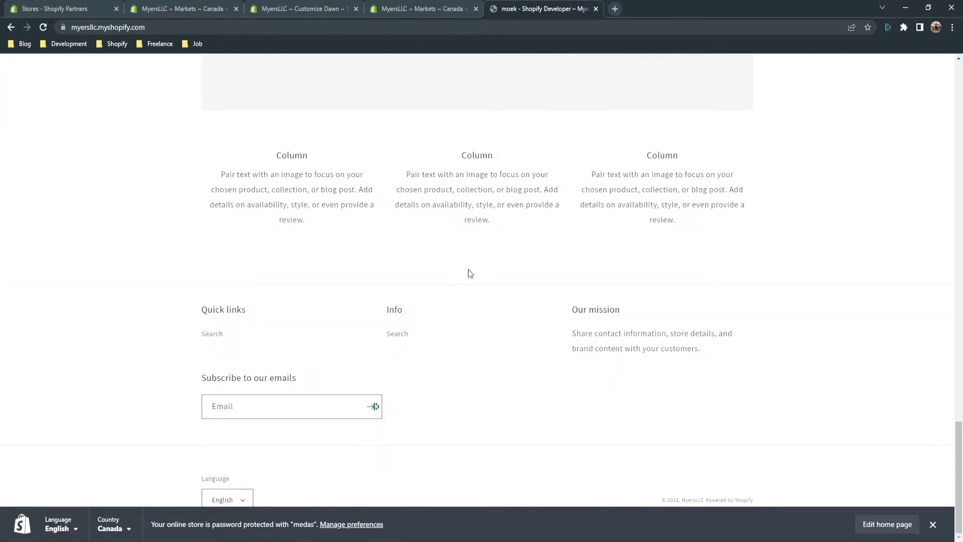
pyautogui.click(931, 524)
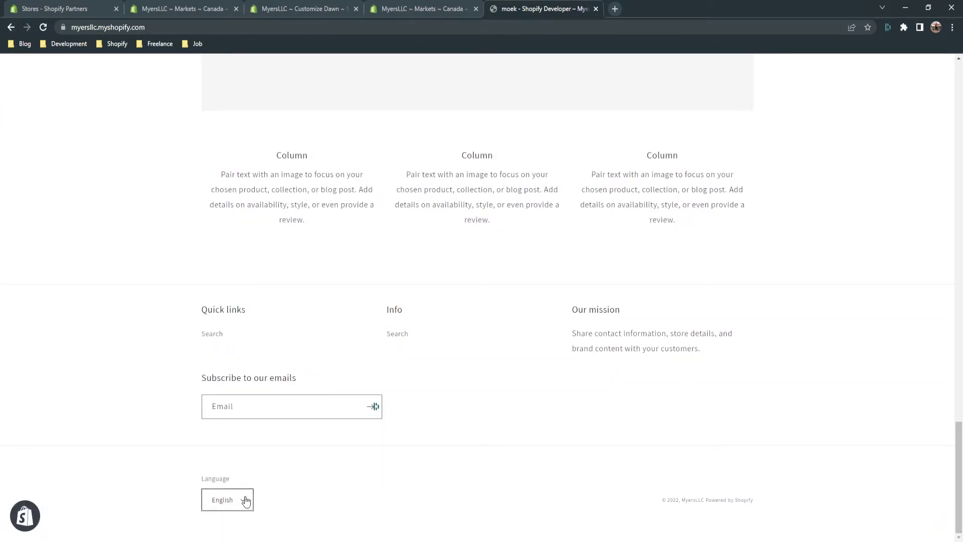
pyautogui.click(224, 501)
pyautogui.click(224, 503)
pyautogui.click(234, 506)
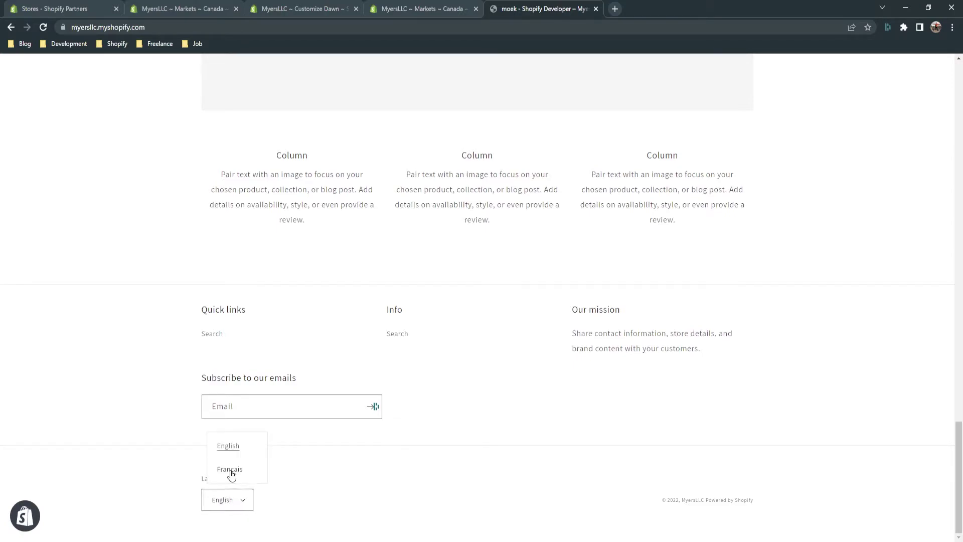
pyautogui.click(230, 471)
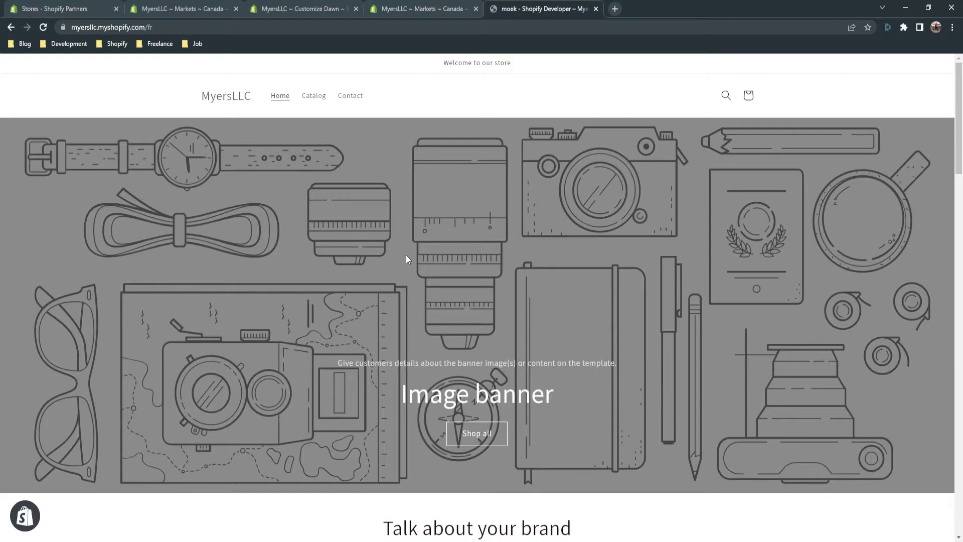
pyautogui.scroll(-13, 405, 256)
pyautogui.scroll(-20, 363, 298)
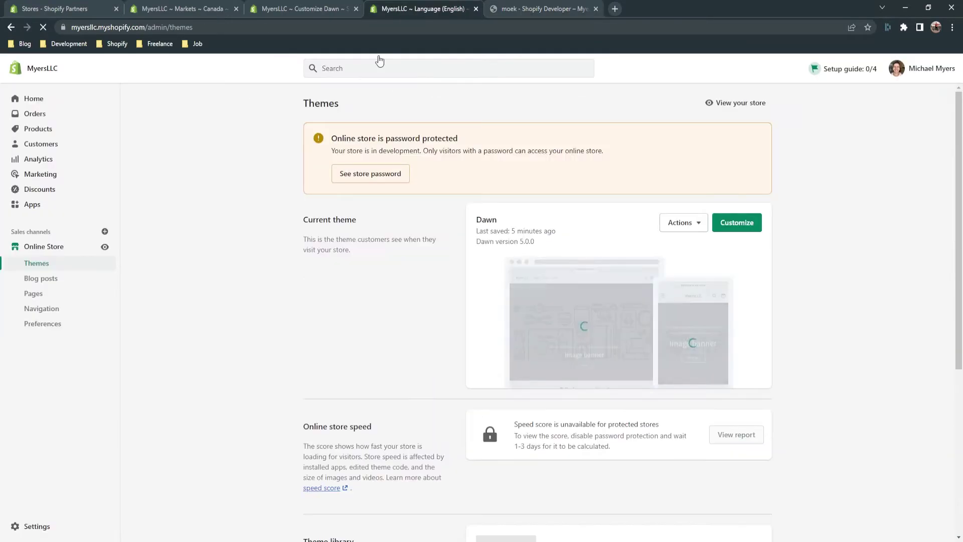
# Remove /fr from the storefront address to load the English storefront
pyautogui.click(580, 5)
pyautogui.click(216, 95)
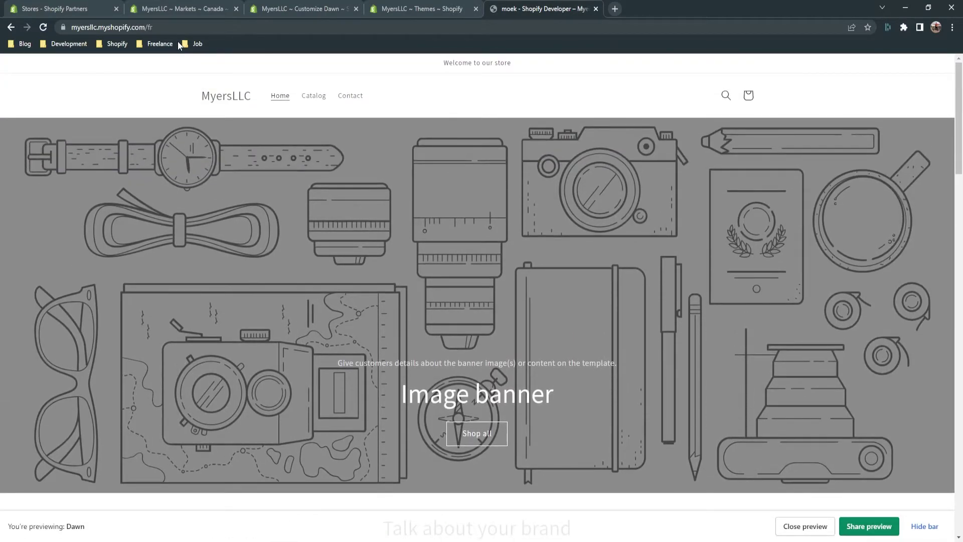
pyautogui.click(180, 28)
pyautogui.click(181, 28)
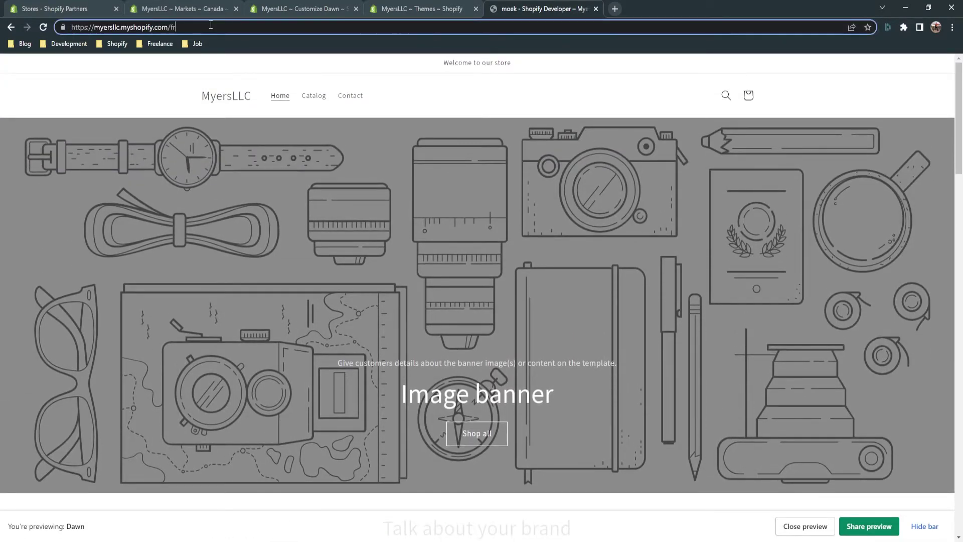
pyautogui.press('BackSpace')
pyautogui.press('BackSpace')
pyautogui.press('Return')
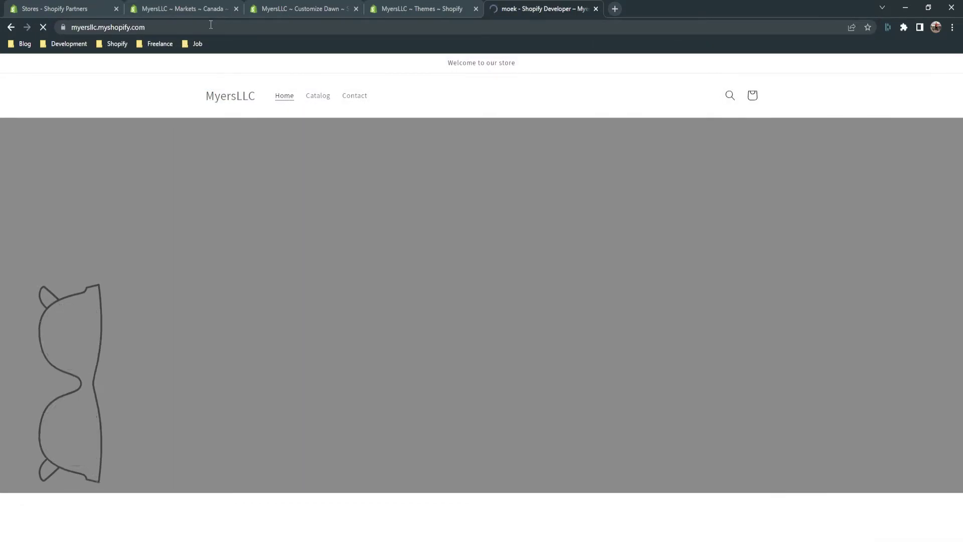
pyautogui.scroll(-10, 416, 194)
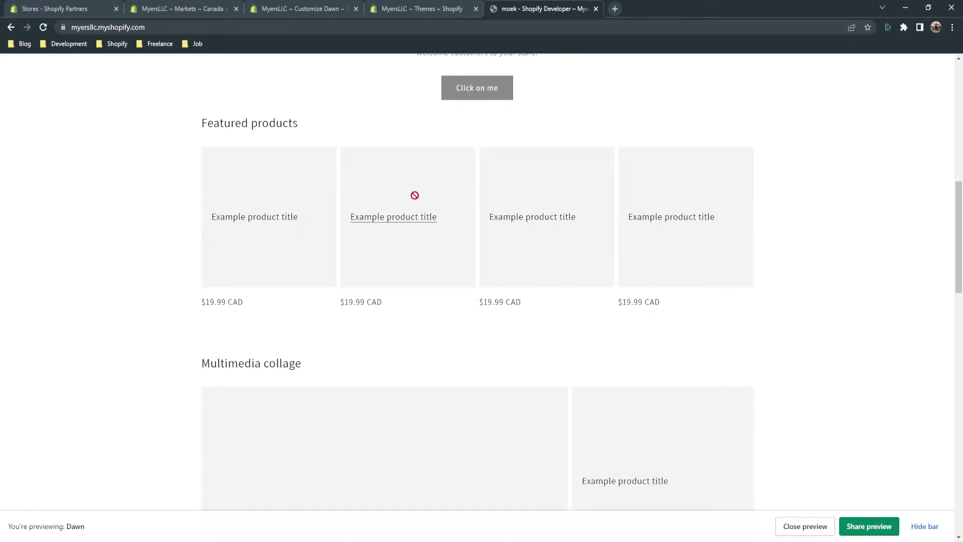
# Open the store settings at Store details
pyautogui.click(403, 7)
pyautogui.scroll(-3, 460, 401)
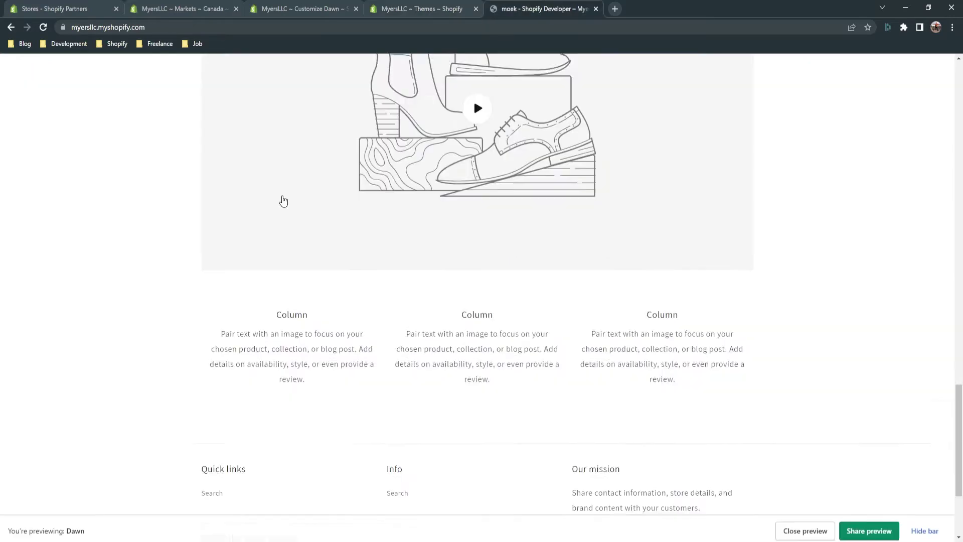
pyautogui.scroll(-3, 279, 200)
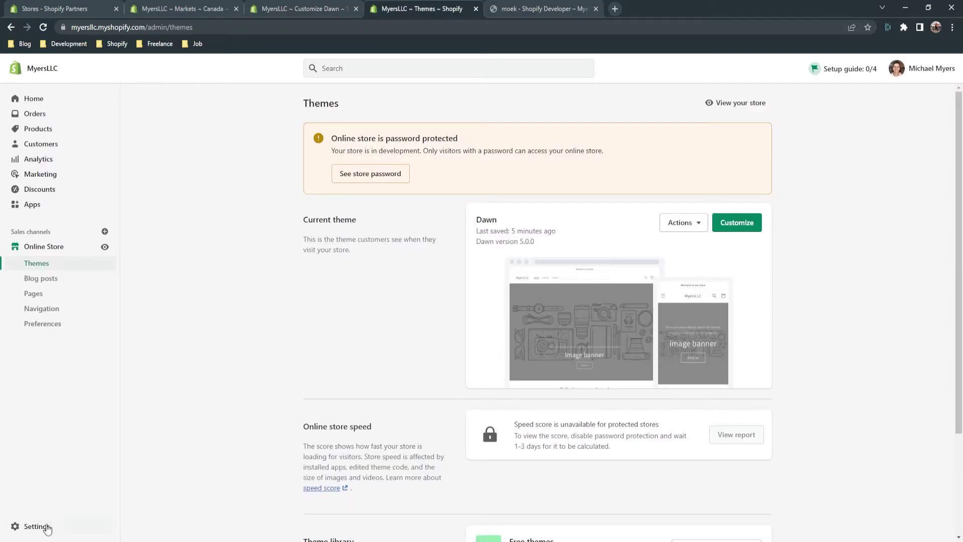
pyautogui.click(19, 523)
pyautogui.scroll(-5, 229, 376)
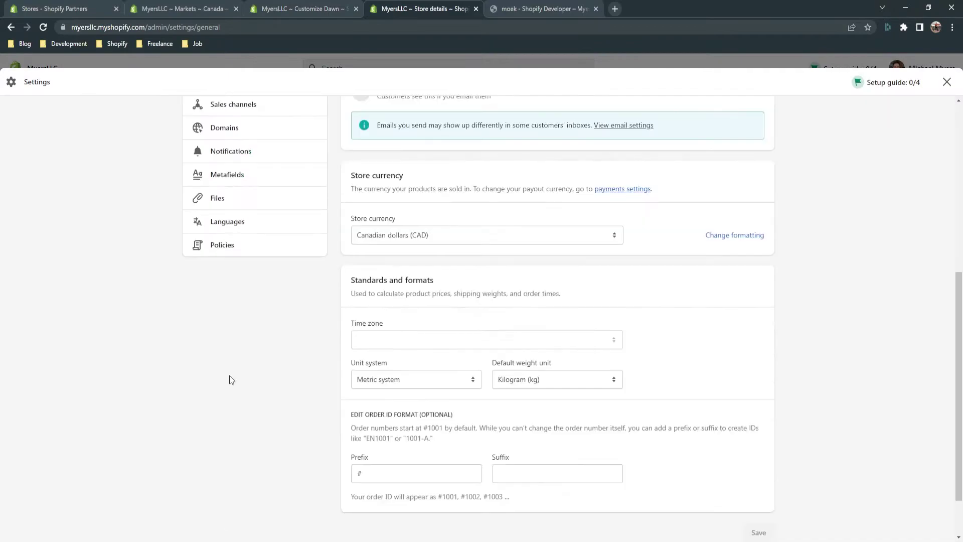
# Fill the Refund policy from its template in the Policies settings
pyautogui.click(226, 245)
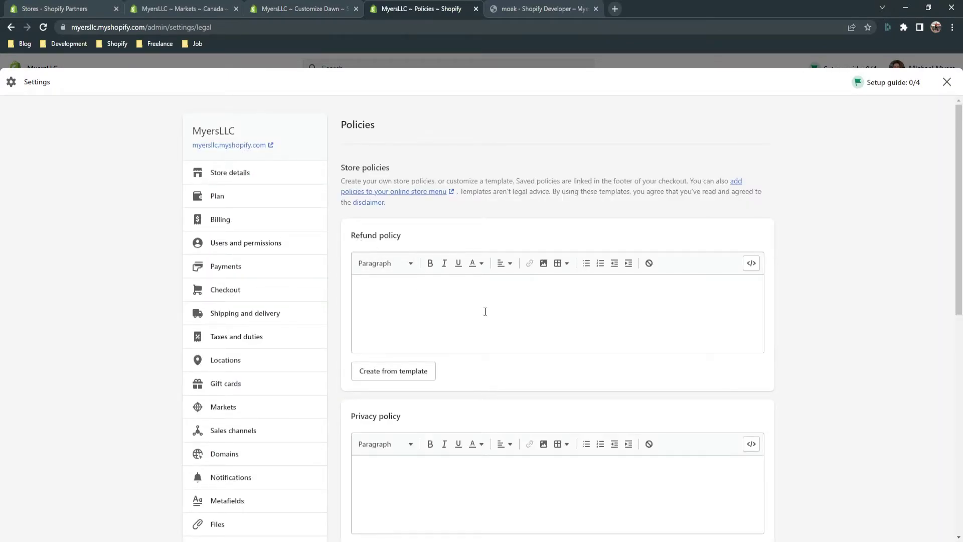
pyautogui.scroll(-5, 359, 323)
pyautogui.scroll(-3, 360, 337)
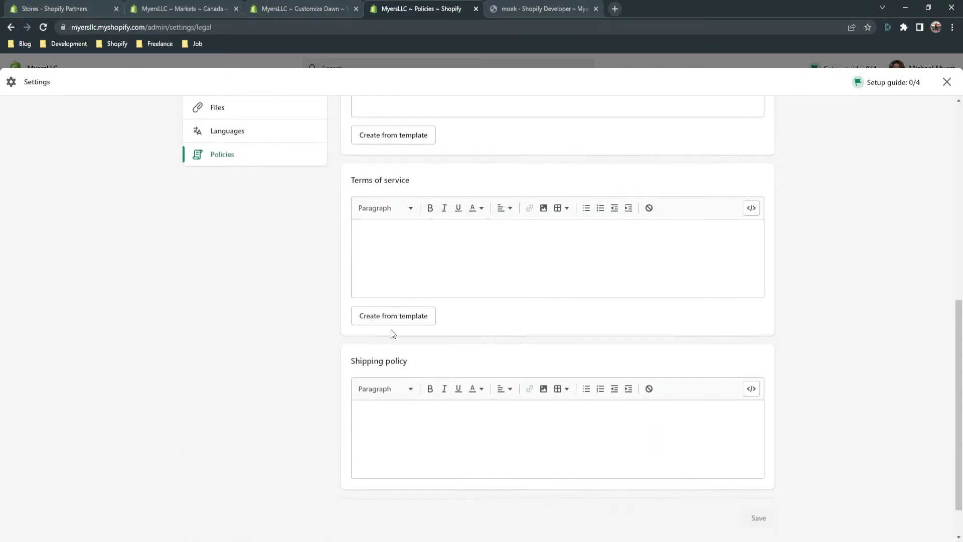
pyautogui.scroll(5, 402, 335)
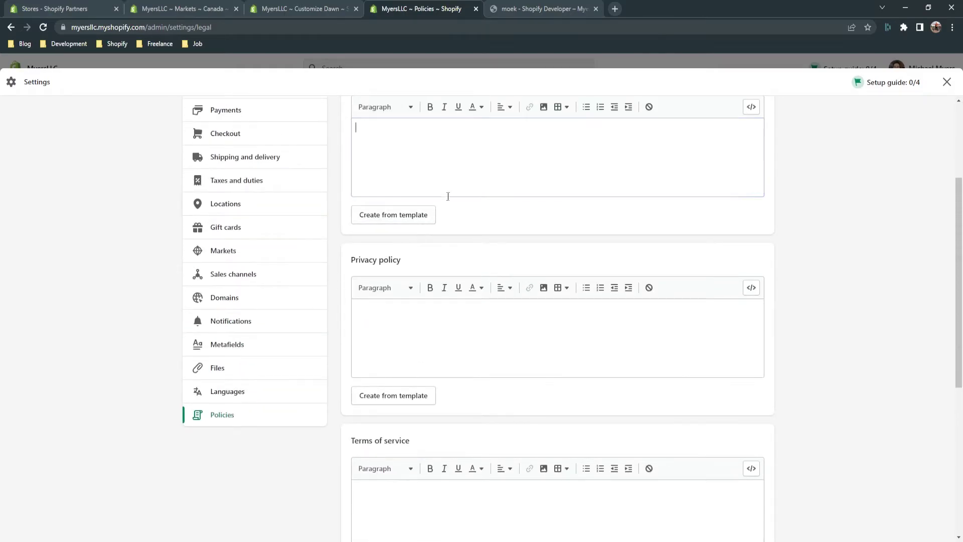
pyautogui.scroll(3, 448, 196)
pyautogui.click(404, 369)
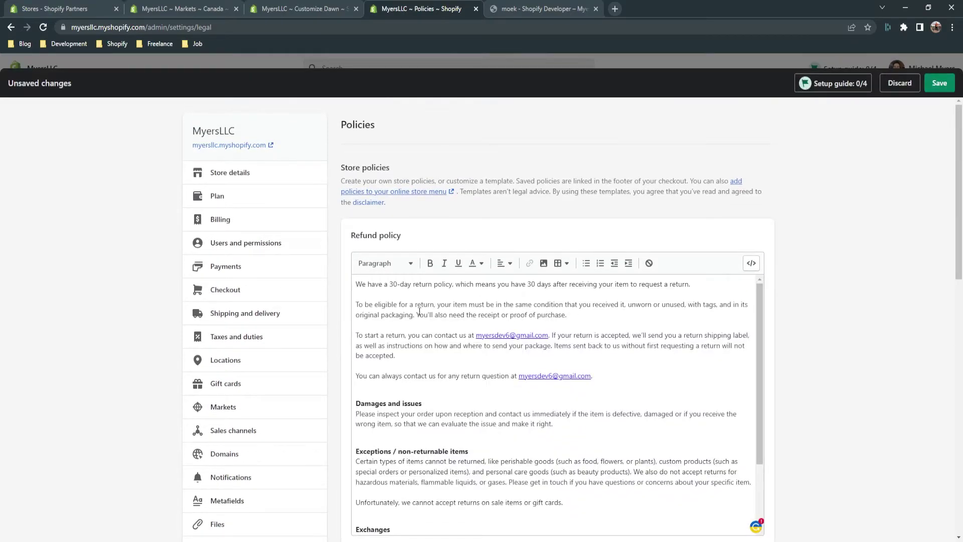
pyautogui.scroll(-7, 419, 310)
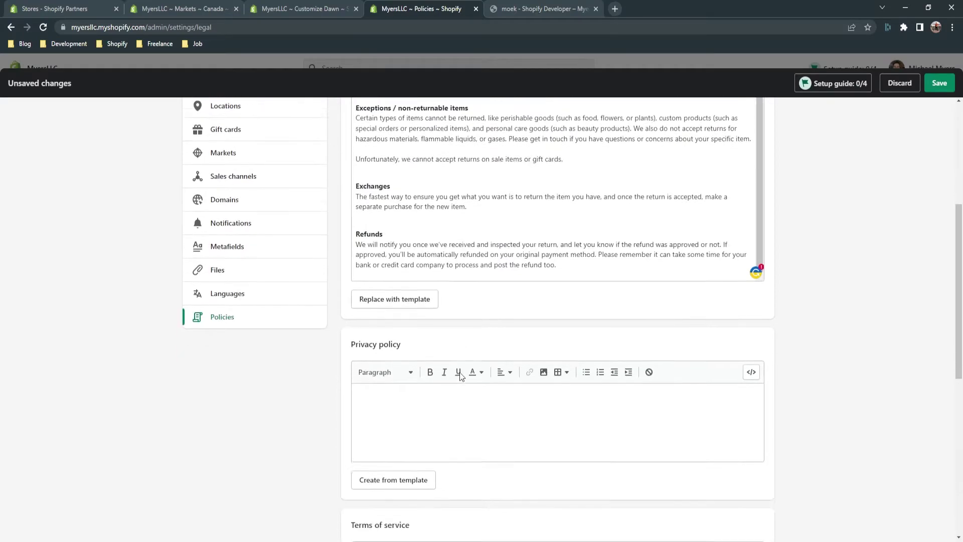
pyautogui.scroll(-1, 494, 308)
pyautogui.click(394, 236)
# Fill the Privacy policy from its template and save the store policies
pyautogui.scroll(3, 472, 331)
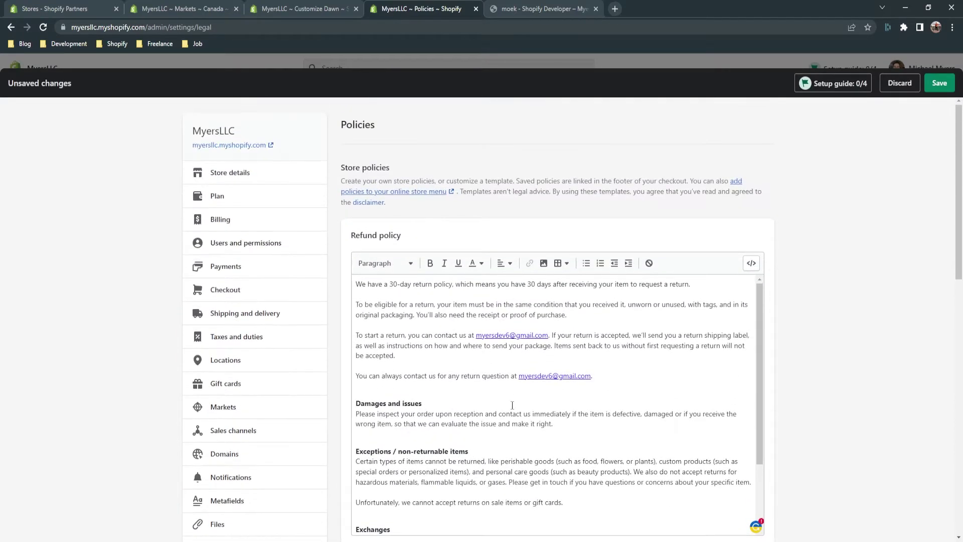
pyautogui.scroll(-4, 487, 345)
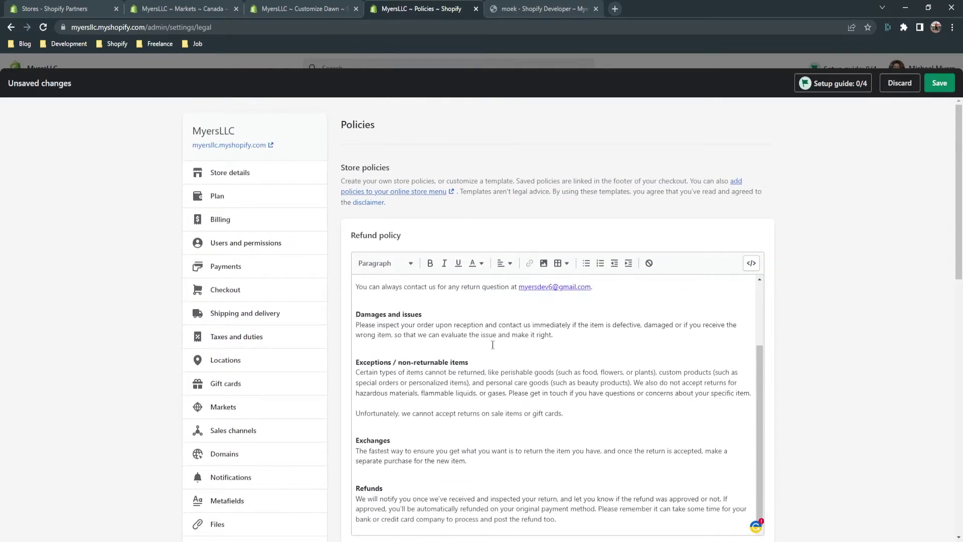
pyautogui.scroll(-2, 492, 345)
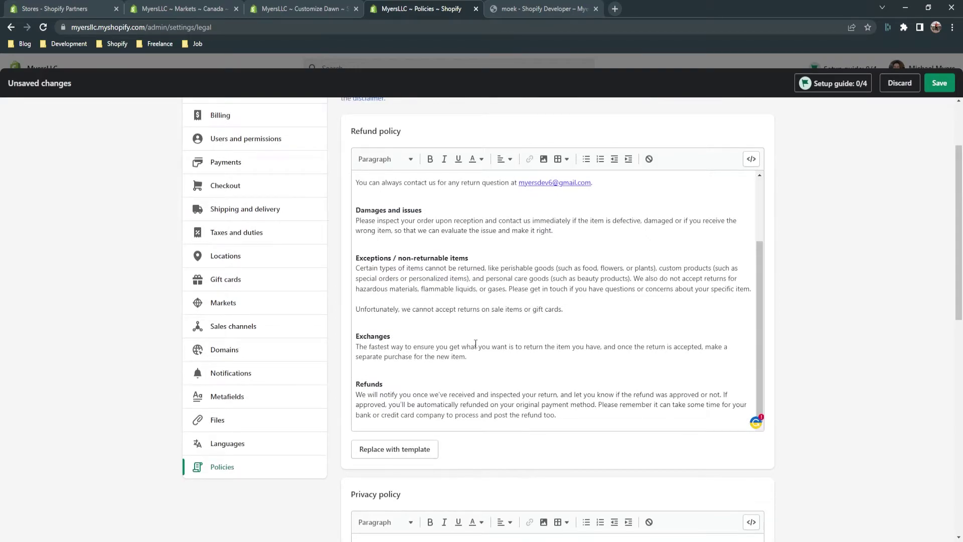
pyautogui.scroll(-3, 475, 344)
pyautogui.click(399, 476)
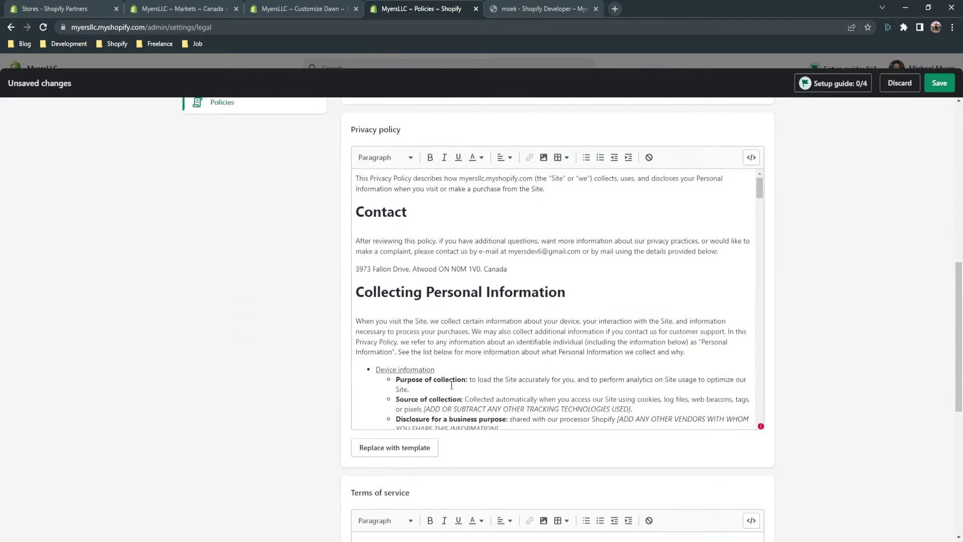
pyautogui.scroll(1, 451, 385)
pyautogui.scroll(-6, 767, 361)
pyautogui.scroll(-5, 763, 393)
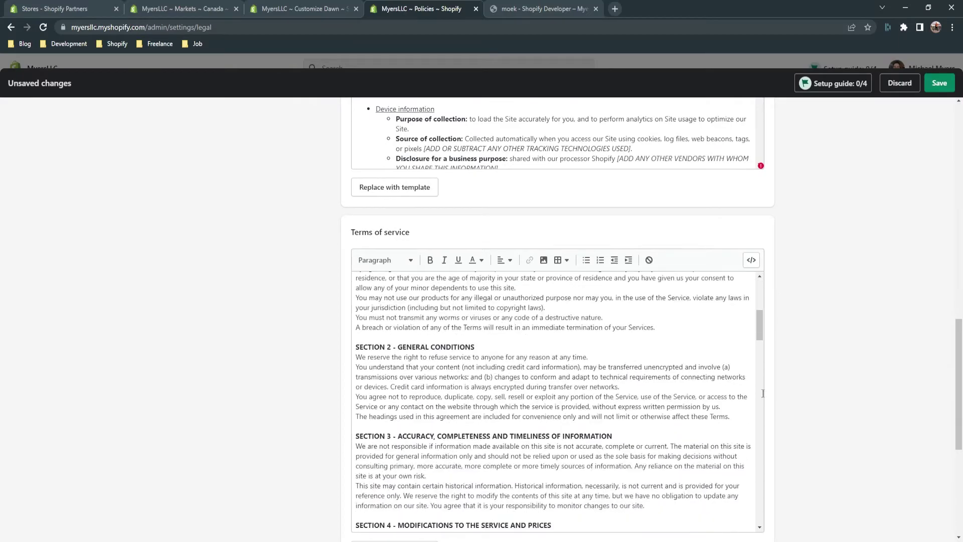
pyautogui.scroll(-5, 798, 386)
pyautogui.click(453, 396)
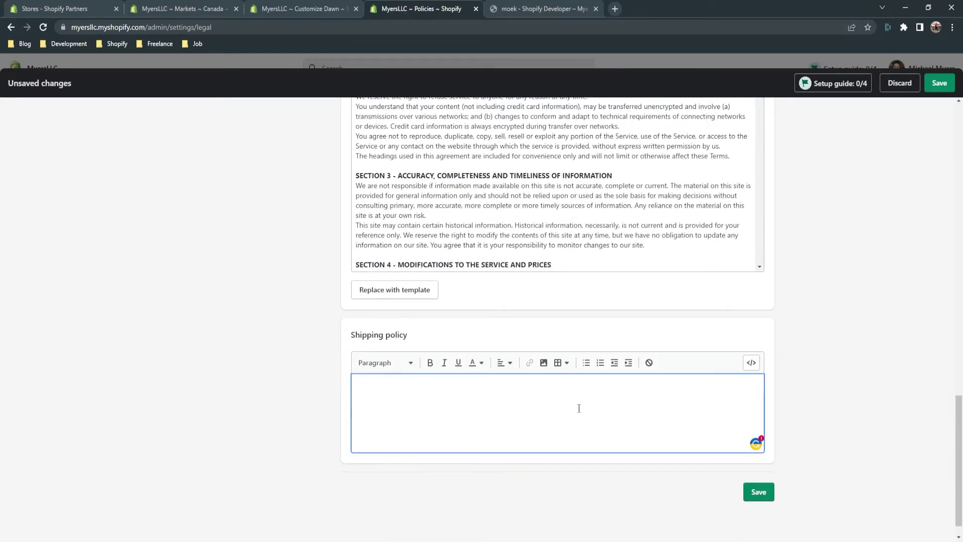
pyautogui.click(763, 484)
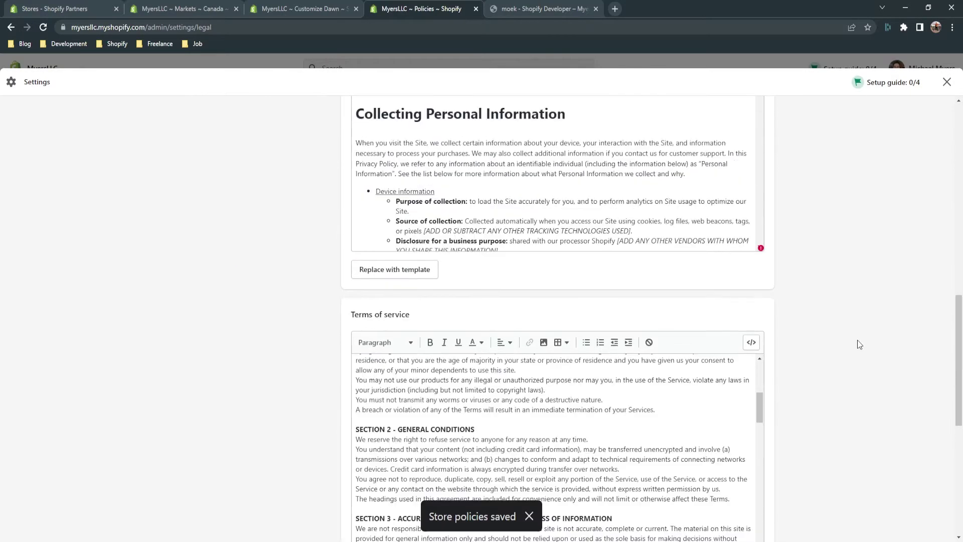
# Close Settings and go to Online Store > Blog posts
pyautogui.scroll(5, 926, 260)
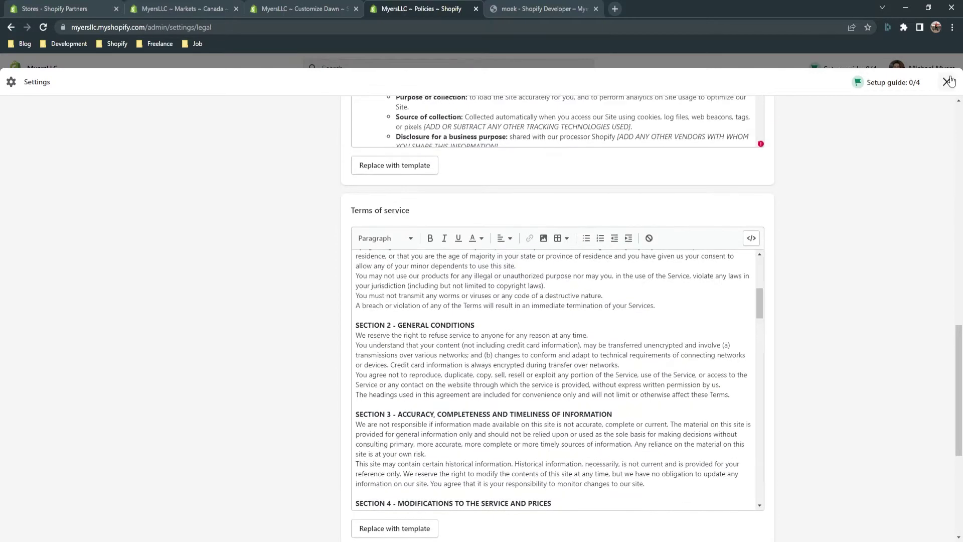
pyautogui.click(947, 82)
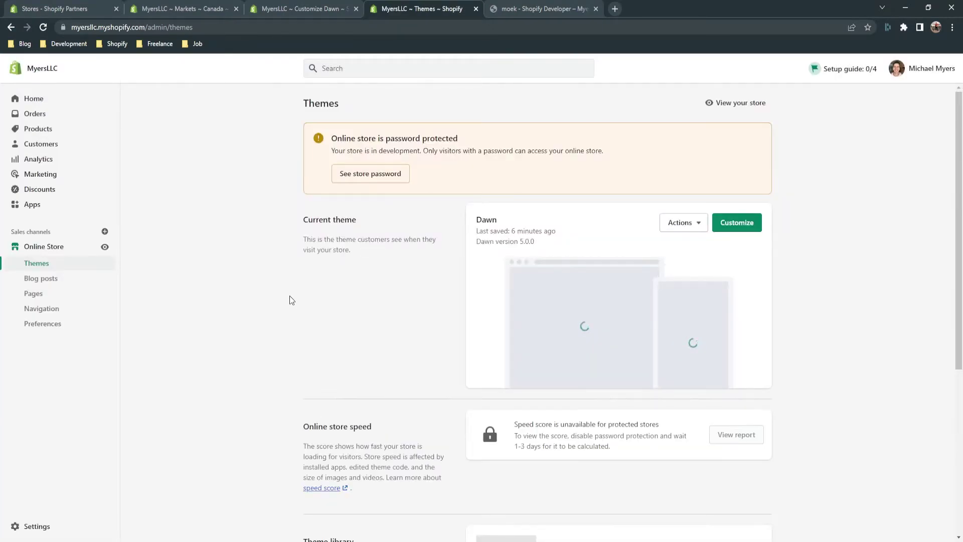
pyautogui.click(72, 287)
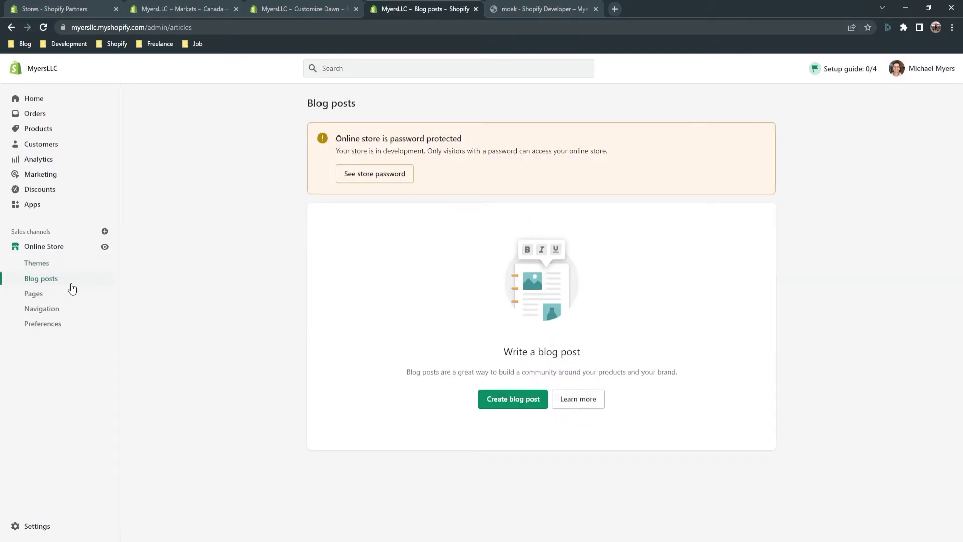
# Start a new blog post titled 'Welcome' with the content 'Welcome to our store'
pyautogui.click(497, 401)
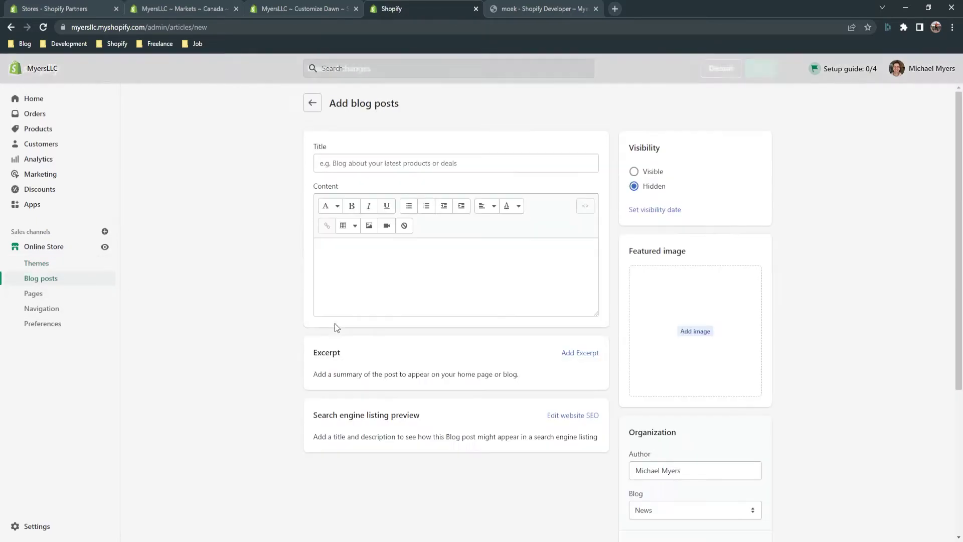
pyautogui.click(372, 168)
pyautogui.write('Welcome')
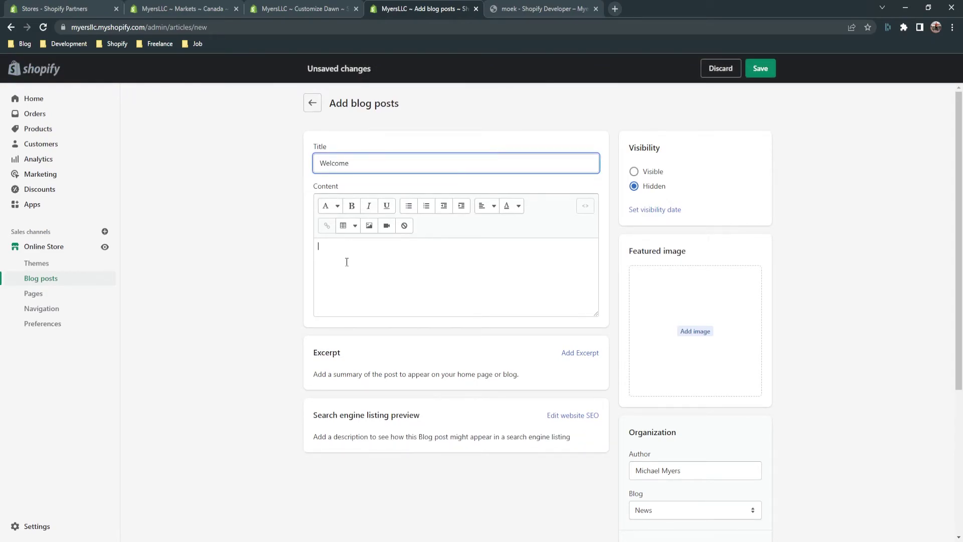
pyautogui.write('Welcome to our store')
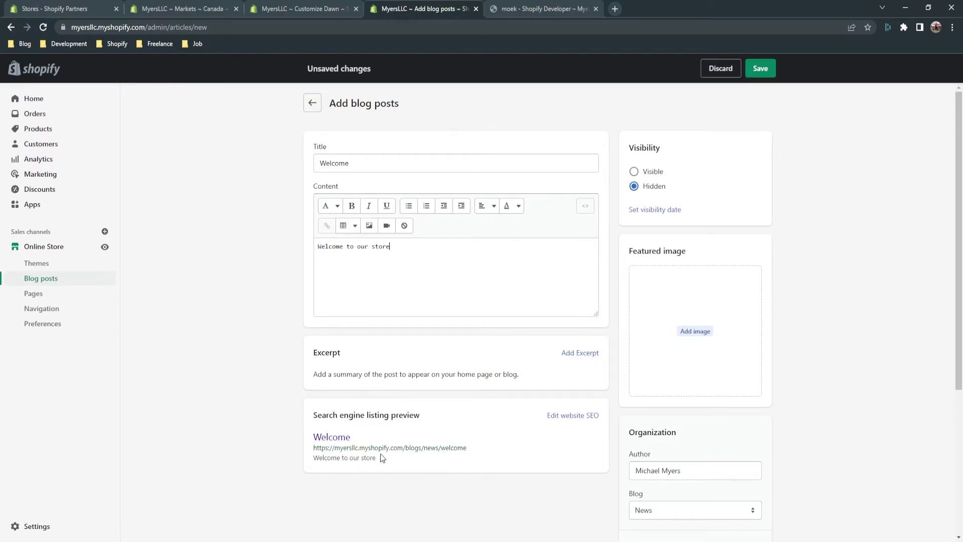
pyautogui.moveTo(380, 457); pyautogui.dragTo(308, 440)
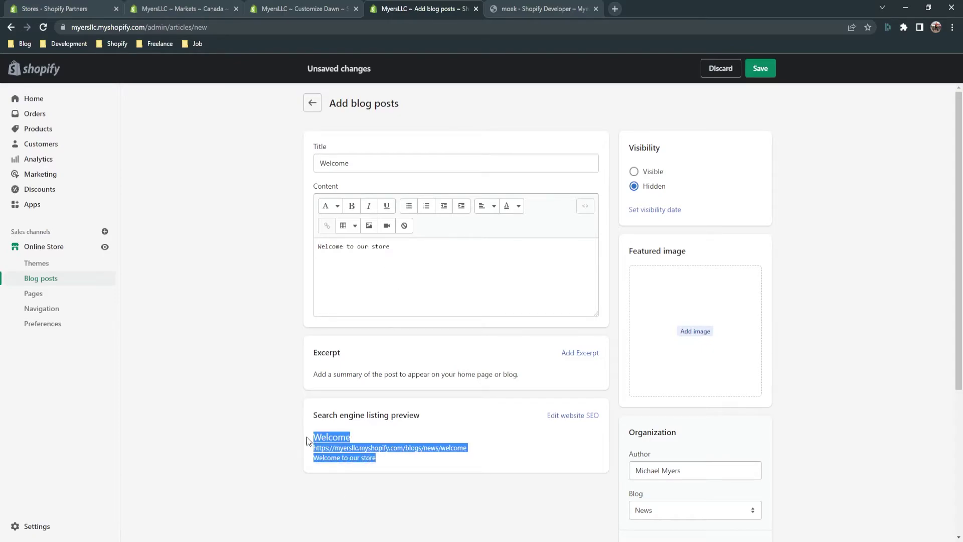
pyautogui.click(376, 461)
pyautogui.moveTo(376, 458); pyautogui.dragTo(315, 456)
pyautogui.click(400, 246)
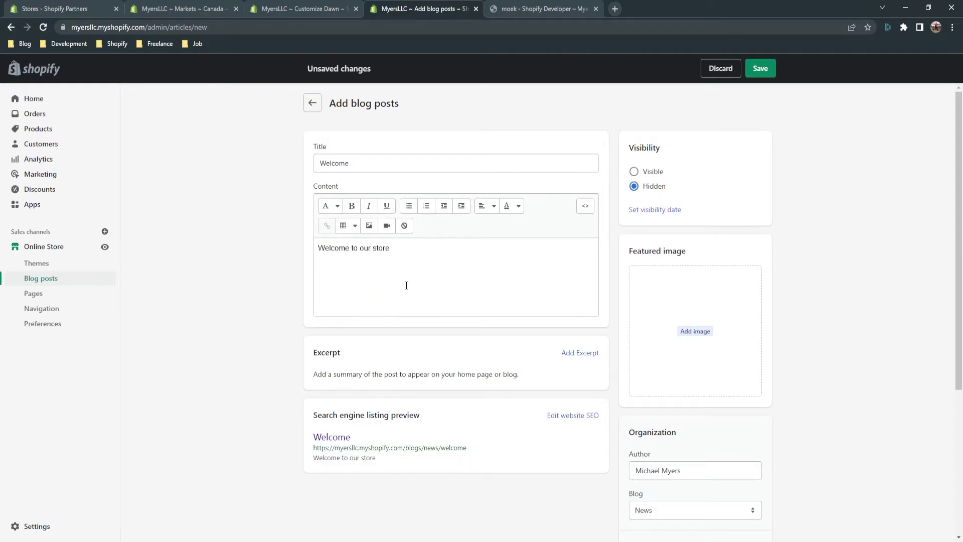
pyautogui.click(410, 257)
pyautogui.write('31231232132133')
# Delete the stray digits after 'store' and keep the default blog post template
pyautogui.moveTo(426, 457); pyautogui.dragTo(375, 458)
pyautogui.click(455, 250)
pyautogui.moveTo(456, 250); pyautogui.dragTo(389, 251)
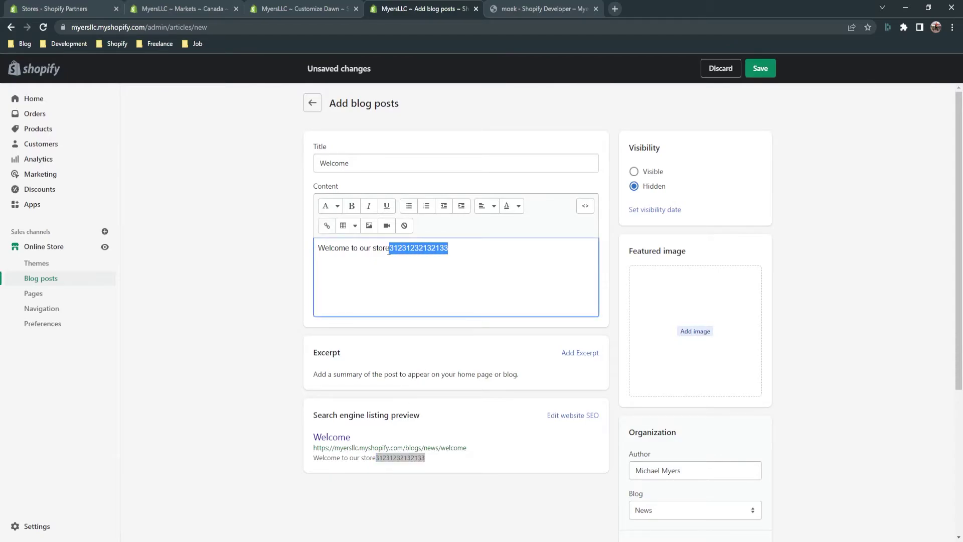
pyautogui.press('BackSpace')
pyautogui.click(470, 460)
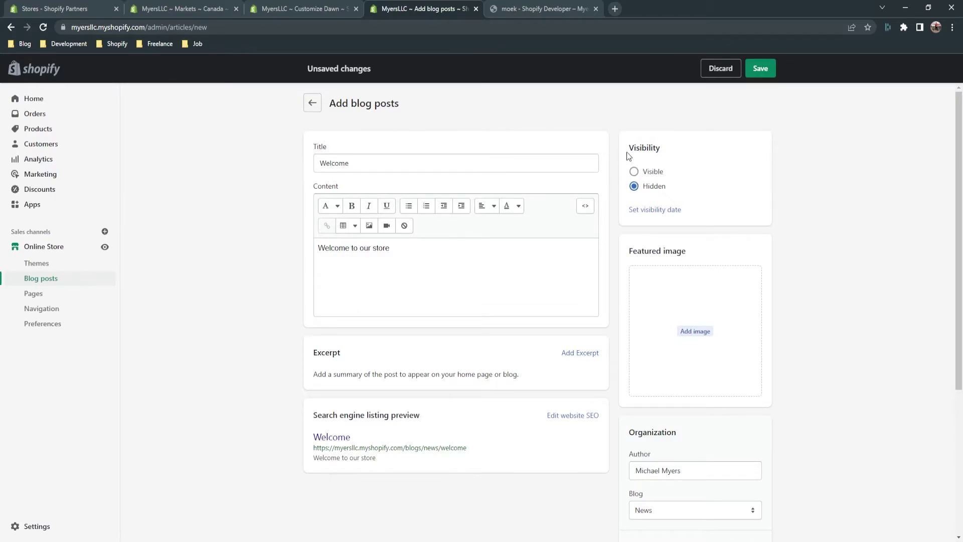
pyautogui.scroll(-3, 651, 251)
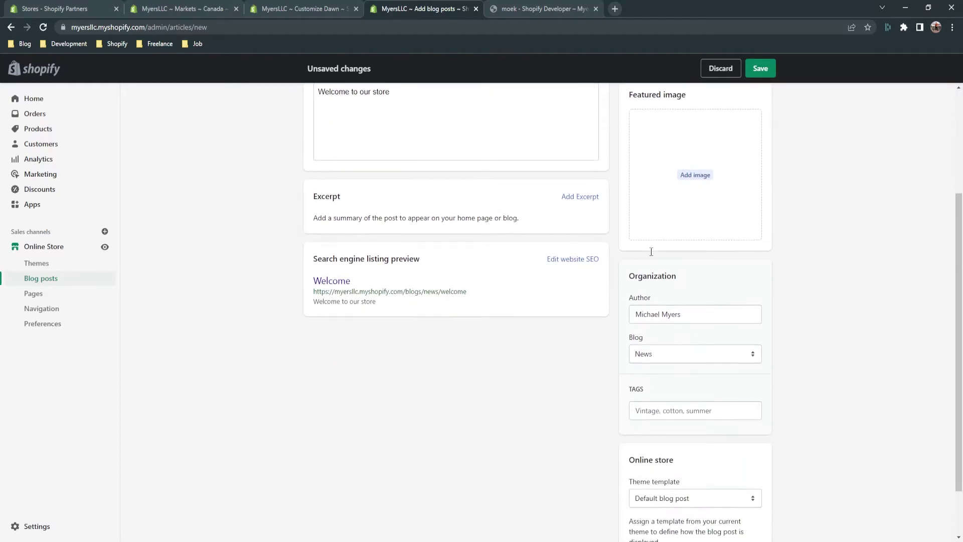
pyautogui.scroll(-2, 685, 281)
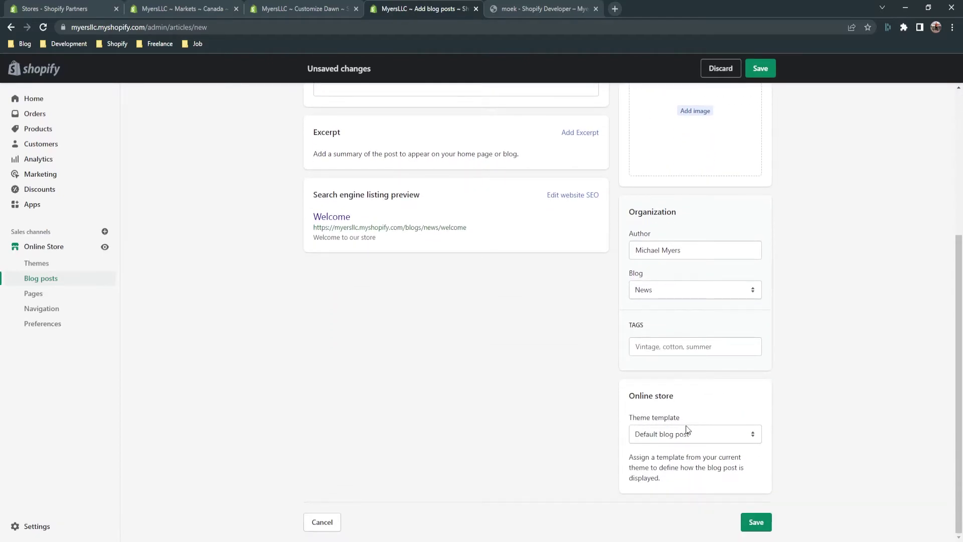
pyautogui.click(683, 438)
pyautogui.click(804, 420)
# Set the post to Visible, save it, and view it on the online store
pyautogui.scroll(4, 358, 317)
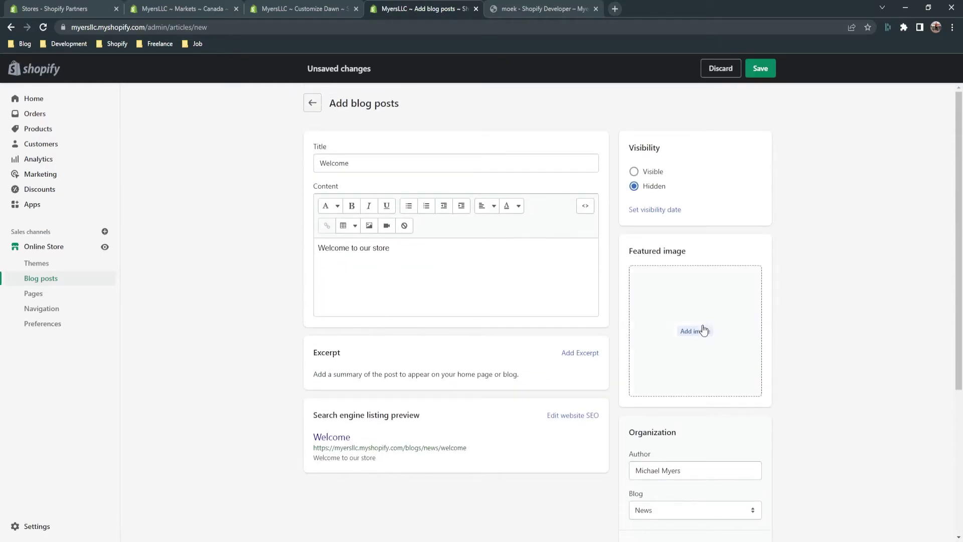
pyautogui.scroll(-4, 704, 331)
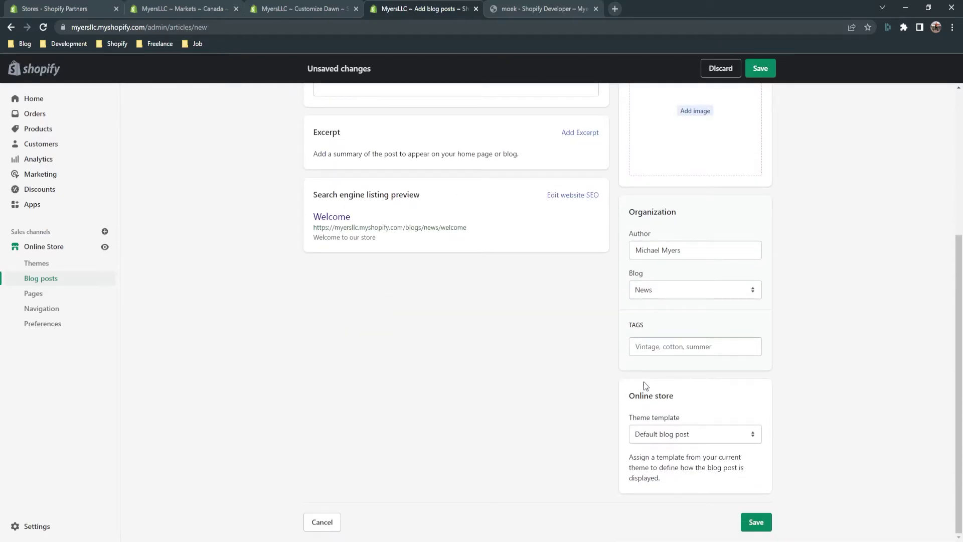
pyautogui.scroll(4, 709, 456)
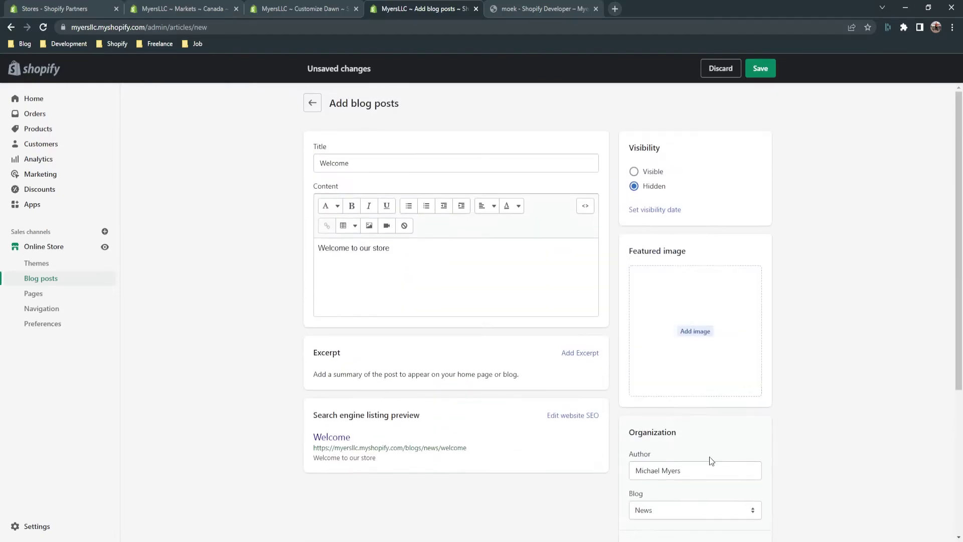
pyautogui.scroll(-4, 681, 443)
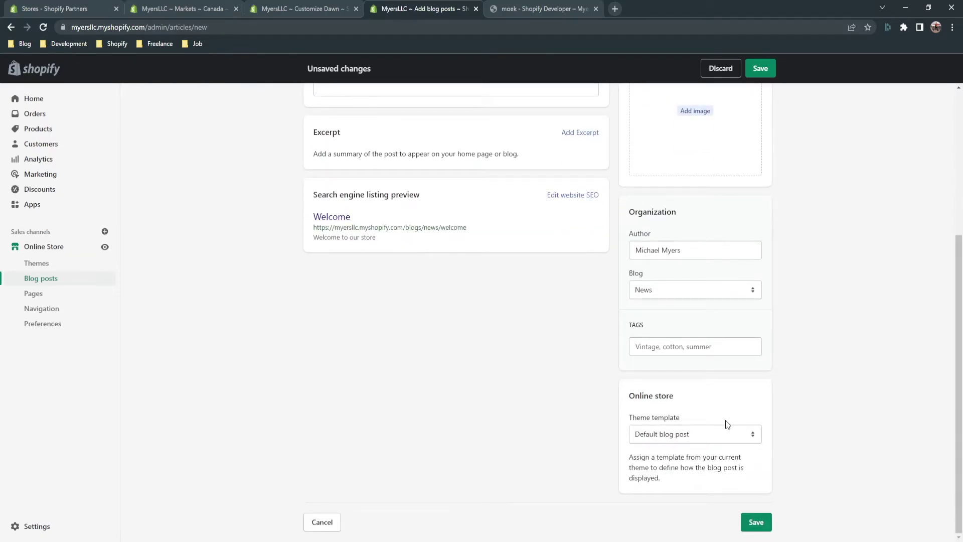
pyautogui.scroll(4, 688, 430)
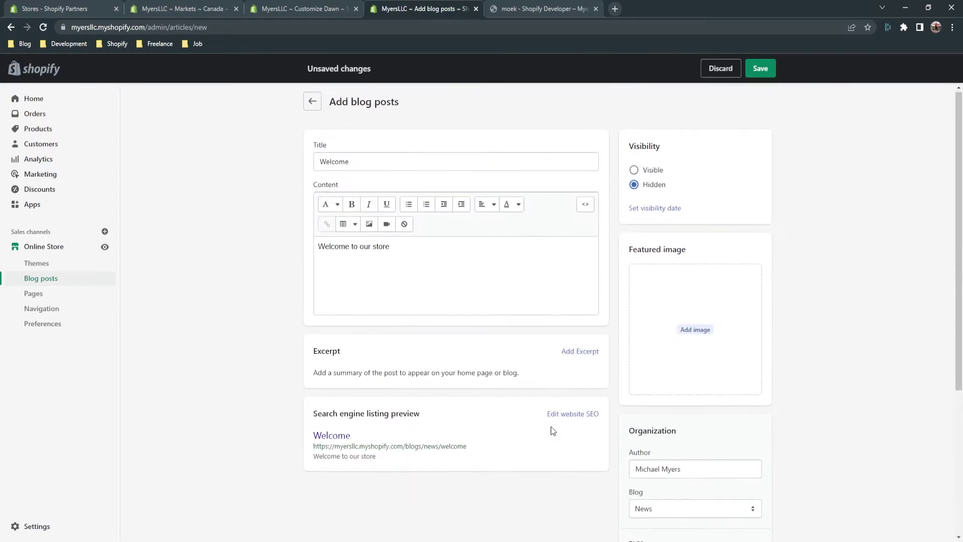
pyautogui.click(633, 171)
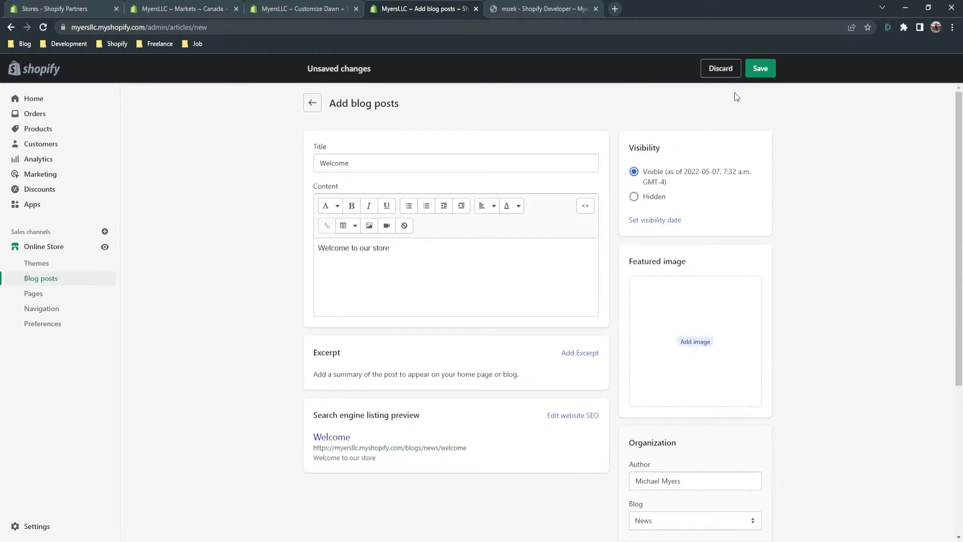
pyautogui.click(760, 69)
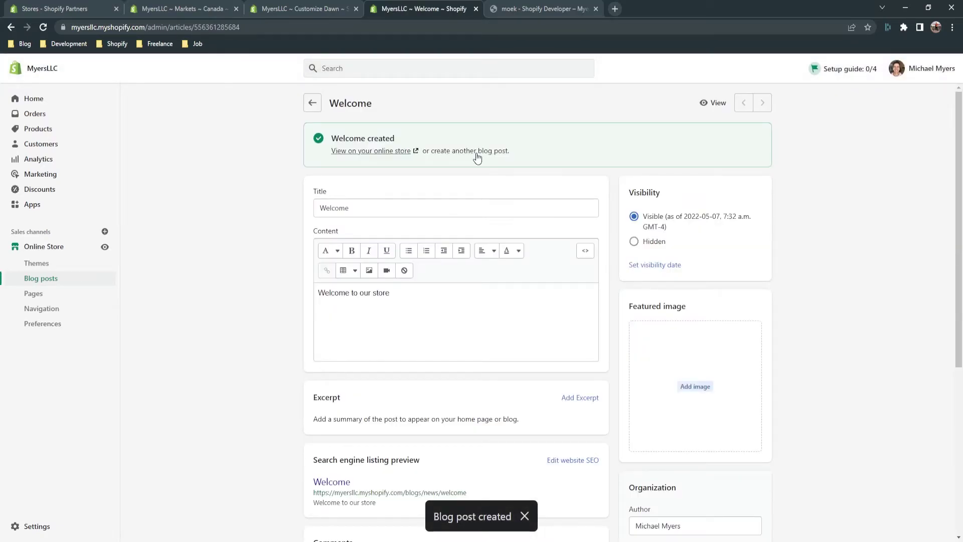
pyautogui.click(353, 151)
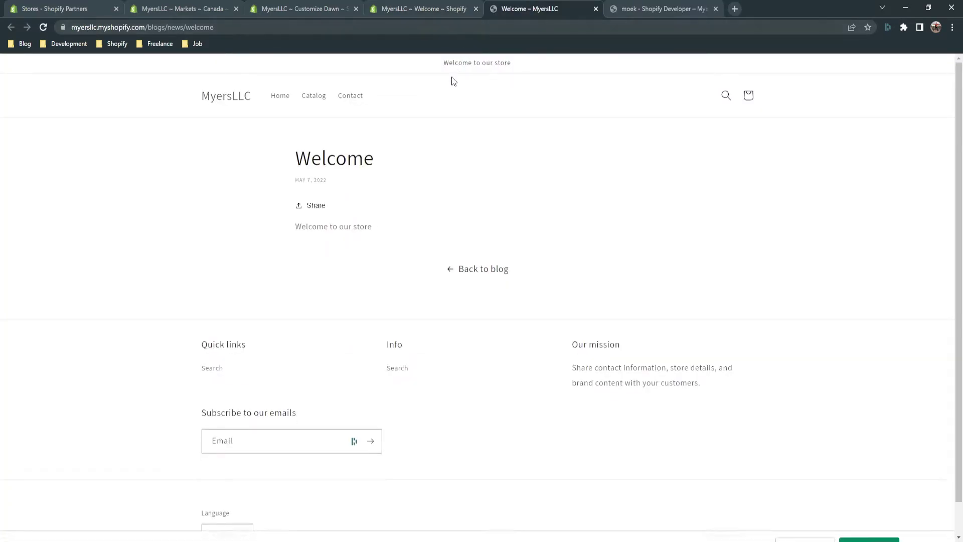
# Review the live Welcome post and News blog listing, then open the admin Pages list
pyautogui.tripleClick(332, 228)
pyautogui.click(360, 223)
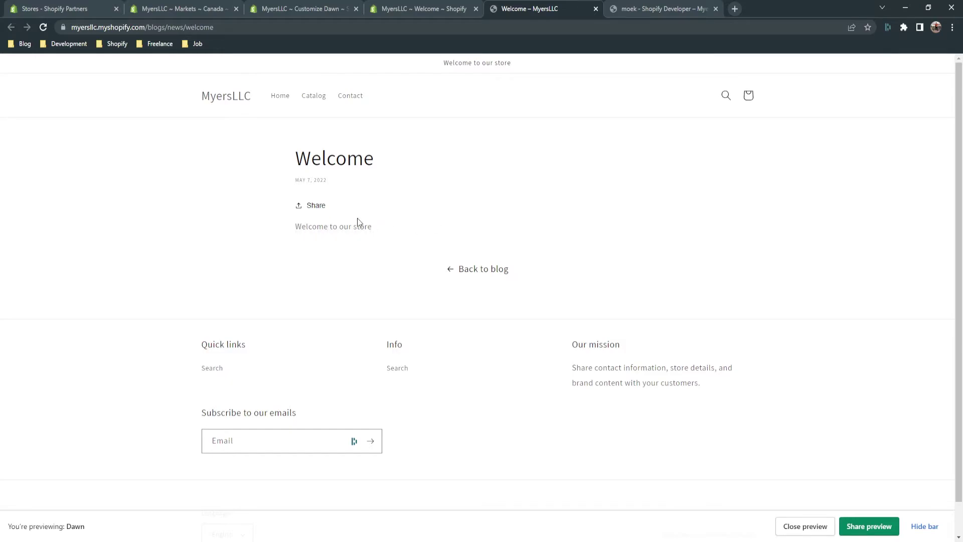
pyautogui.click(315, 205)
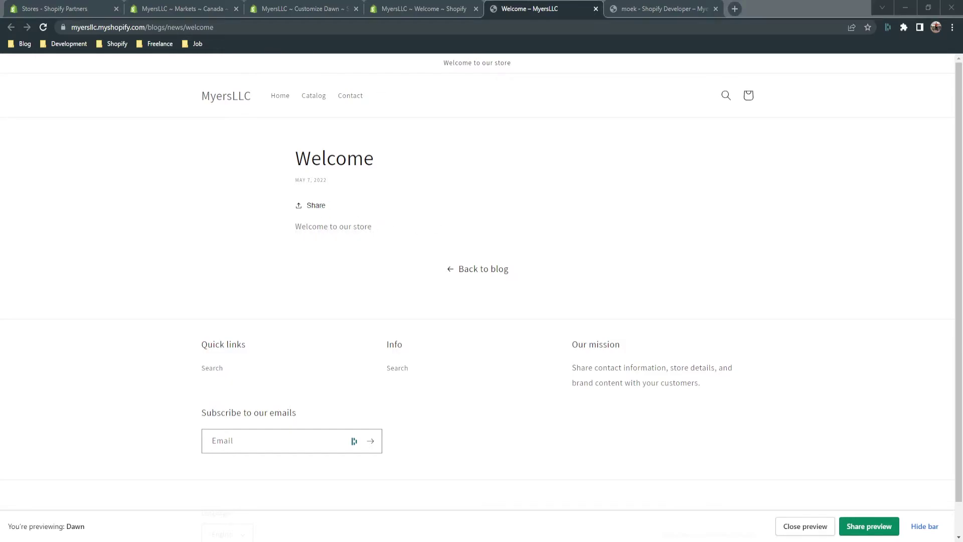
pyautogui.click(477, 269)
pyautogui.scroll(-1, 421, 335)
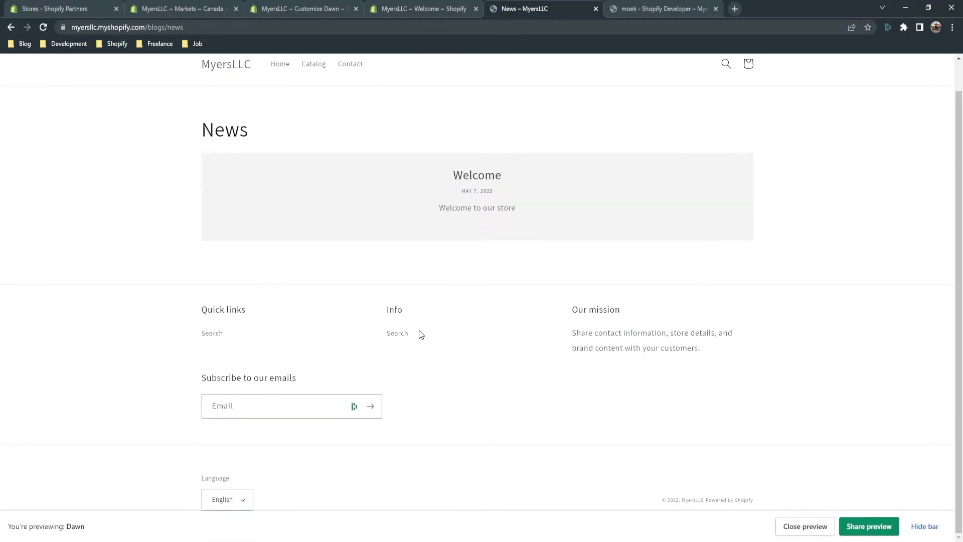
pyautogui.scroll(1, 421, 335)
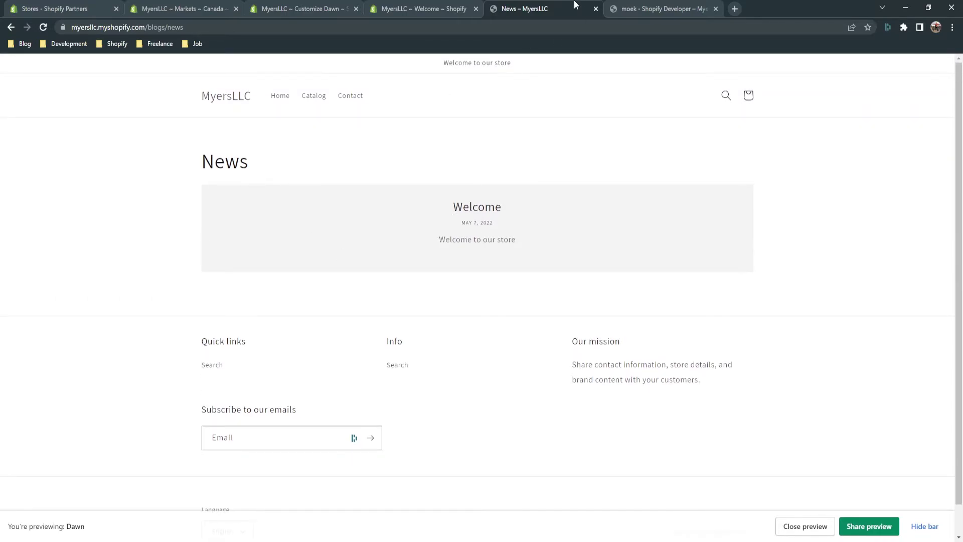
pyautogui.click(595, 9)
pyautogui.click(57, 294)
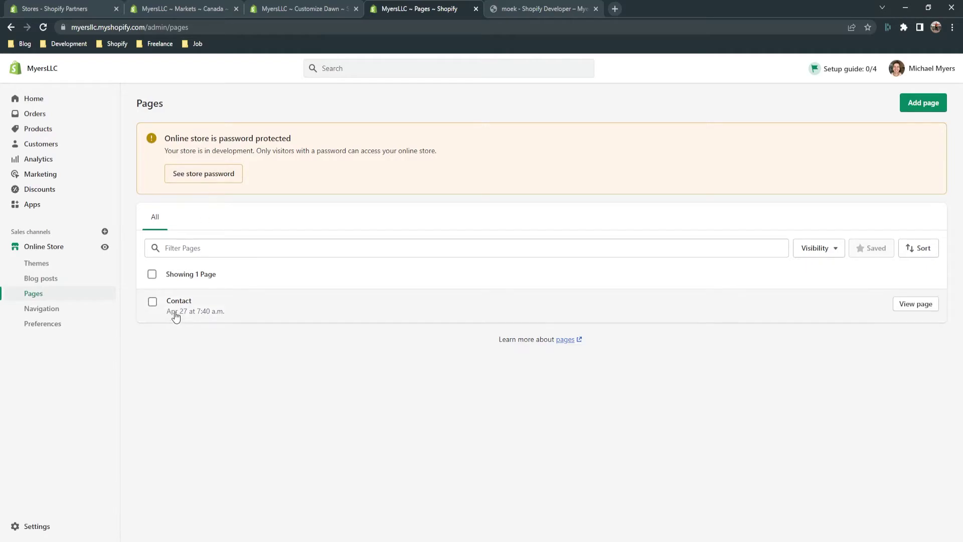
# Abandon a new page form without saving, then go to Navigation
pyautogui.click(926, 104)
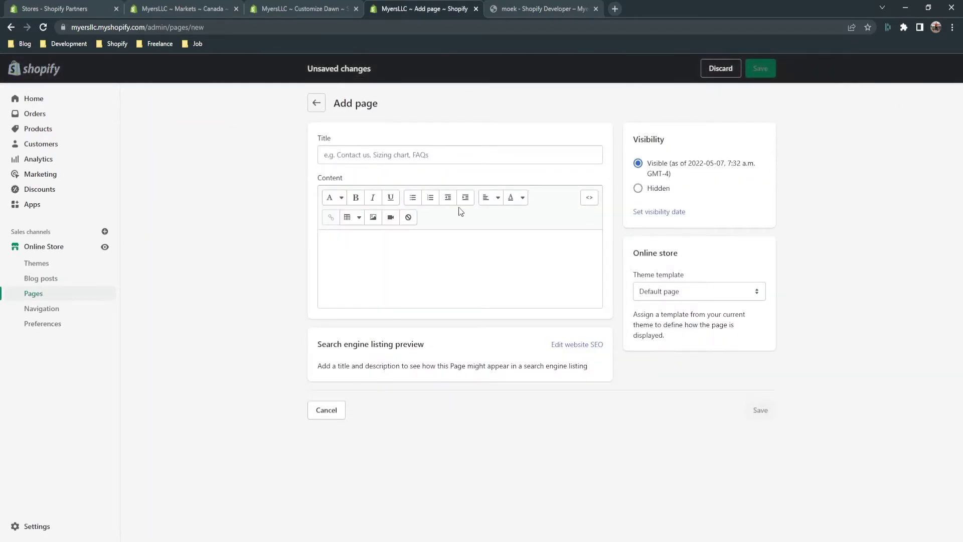
pyautogui.click(437, 146)
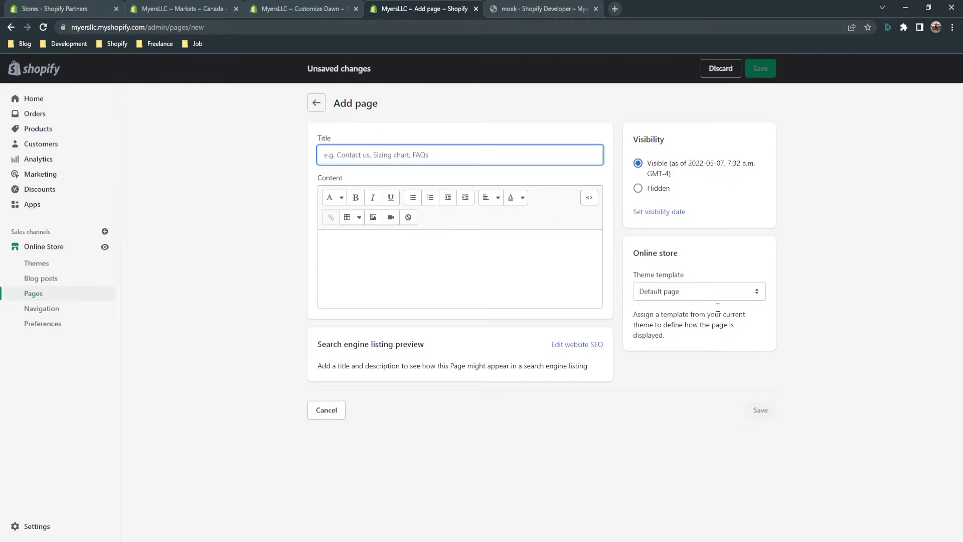
pyautogui.click(709, 293)
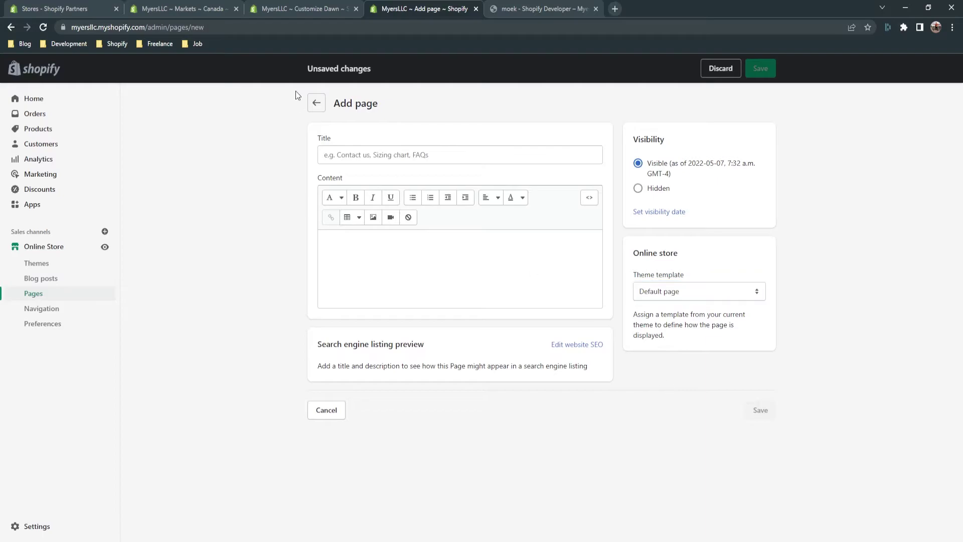
pyautogui.click(316, 103)
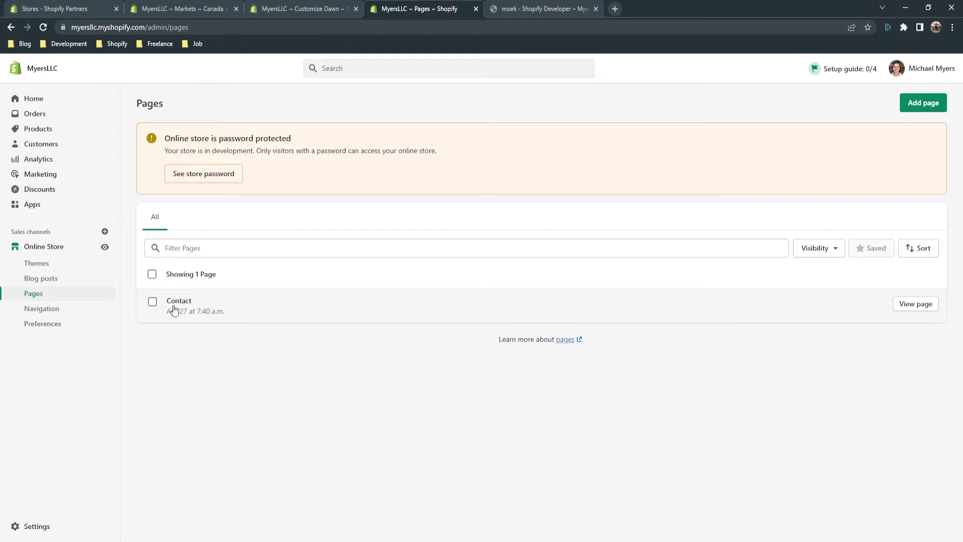
pyautogui.click(50, 311)
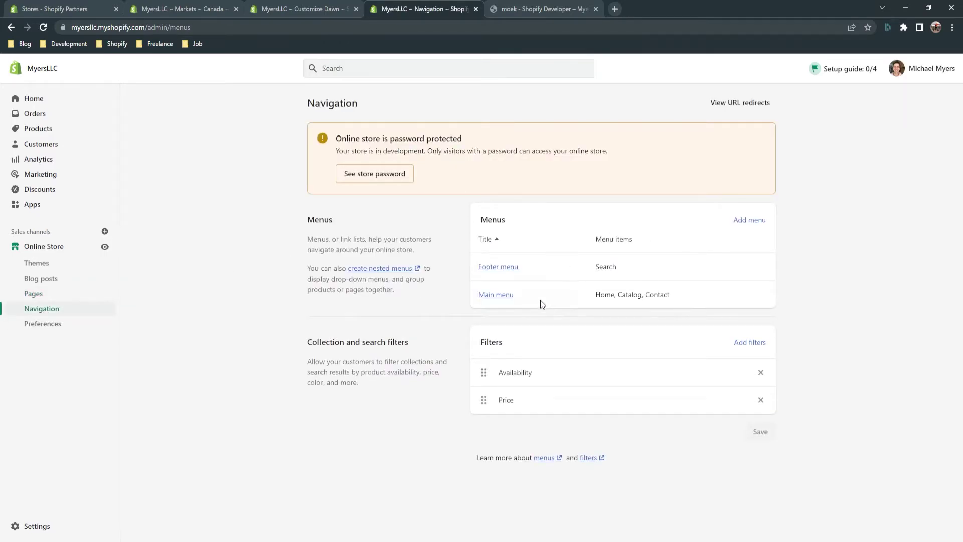
# Compare the Navigation menus with the storefront footer preview, then return to the Dawn editor
pyautogui.click(525, 9)
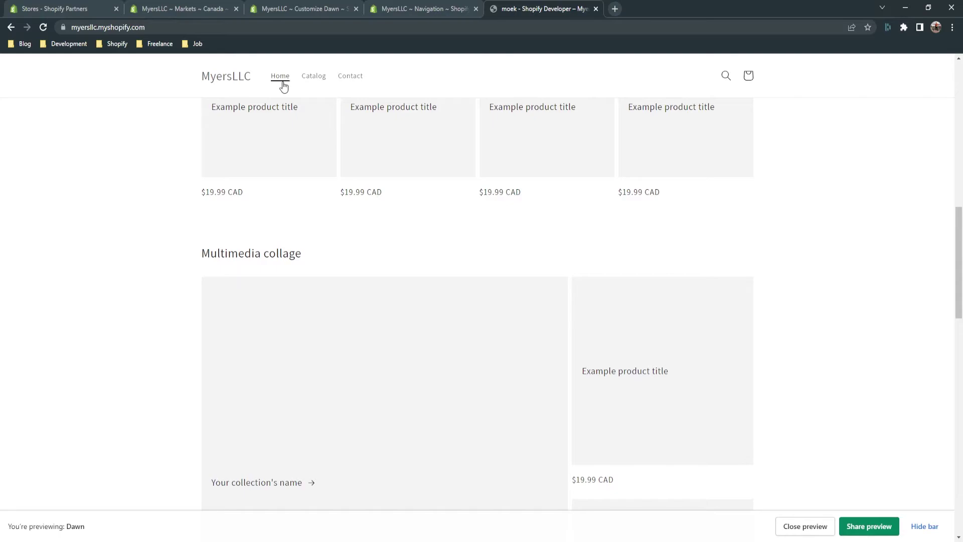
pyautogui.click(424, 9)
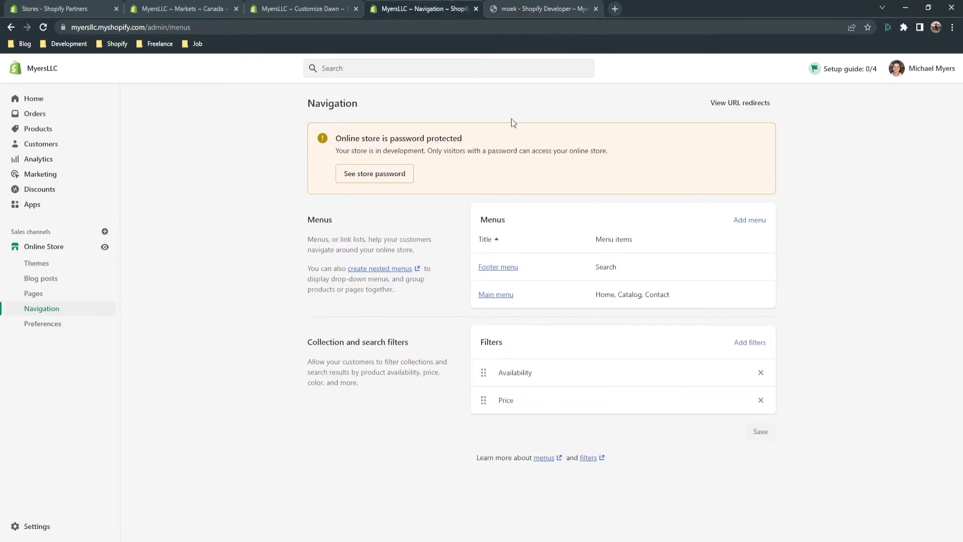
pyautogui.click(492, 7)
pyautogui.scroll(-10, 473, 227)
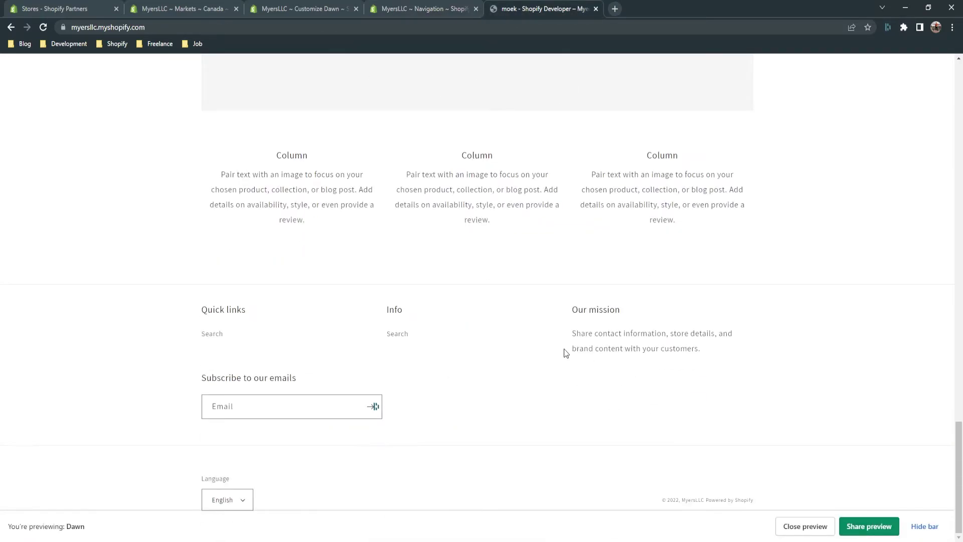
pyautogui.click(424, 9)
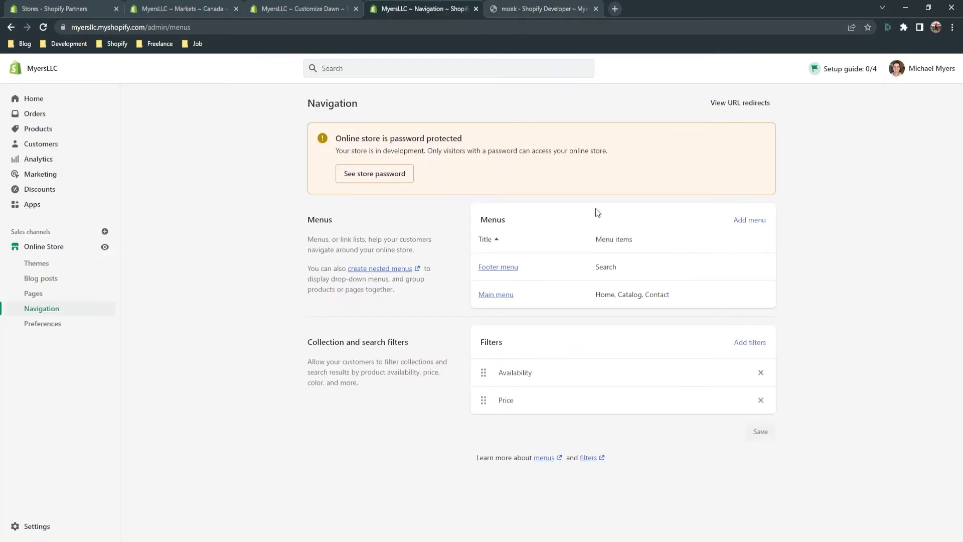
pyautogui.click(521, 6)
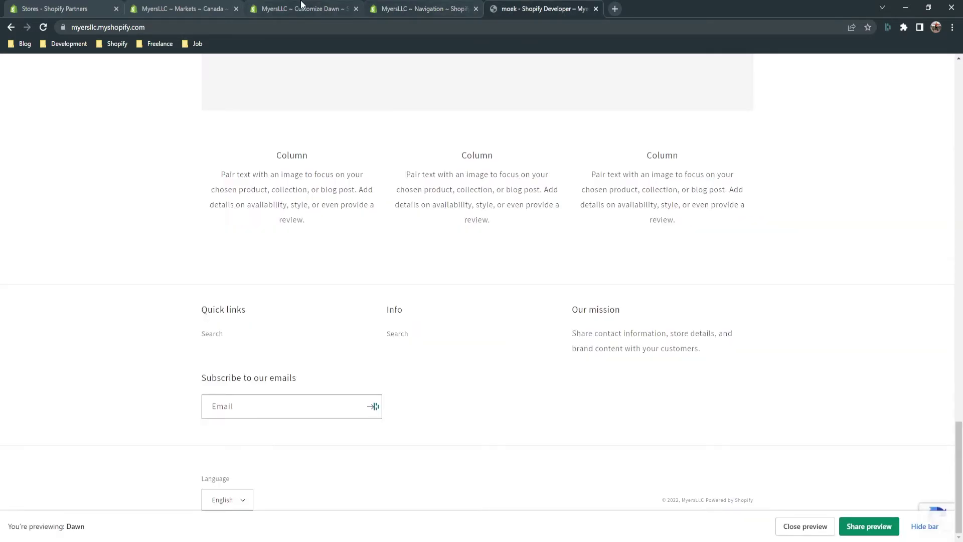
pyautogui.click(301, 7)
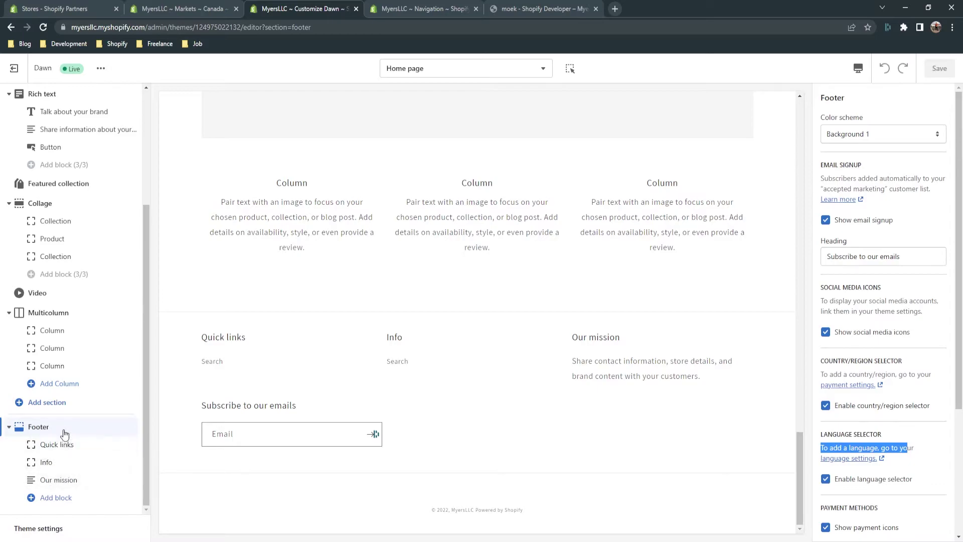
# Switch the footer's Info column to Main menu and save the theme
pyautogui.click(72, 450)
pyautogui.click(49, 462)
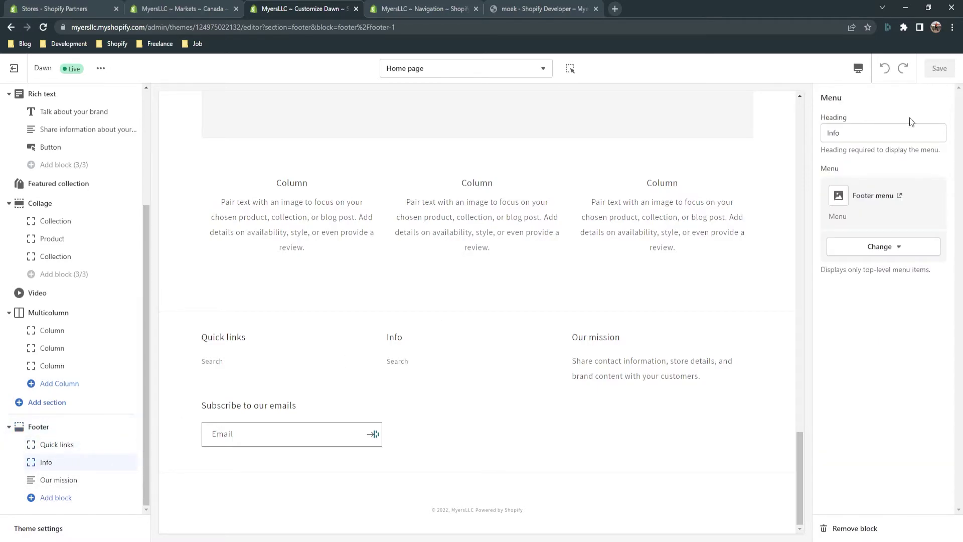
pyautogui.click(870, 248)
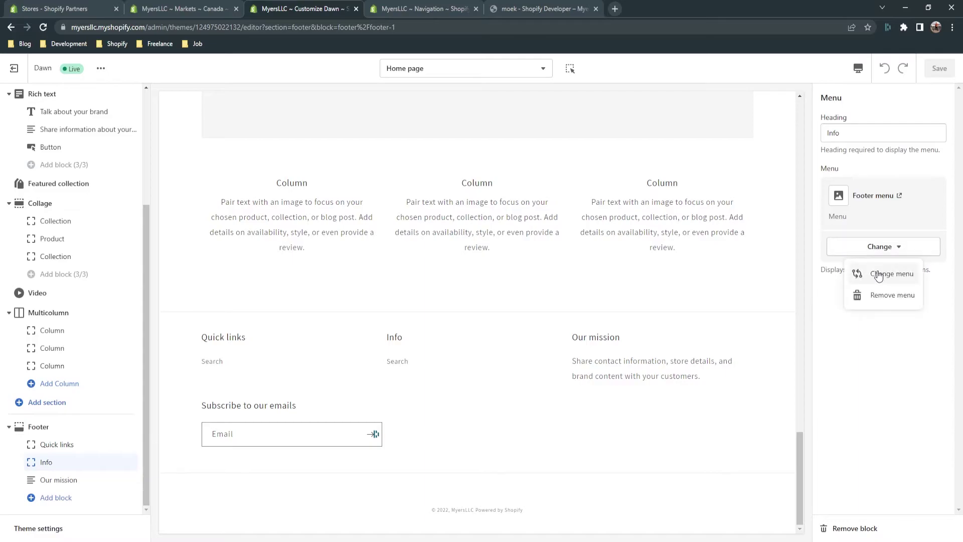
pyautogui.click(873, 273)
pyautogui.click(872, 217)
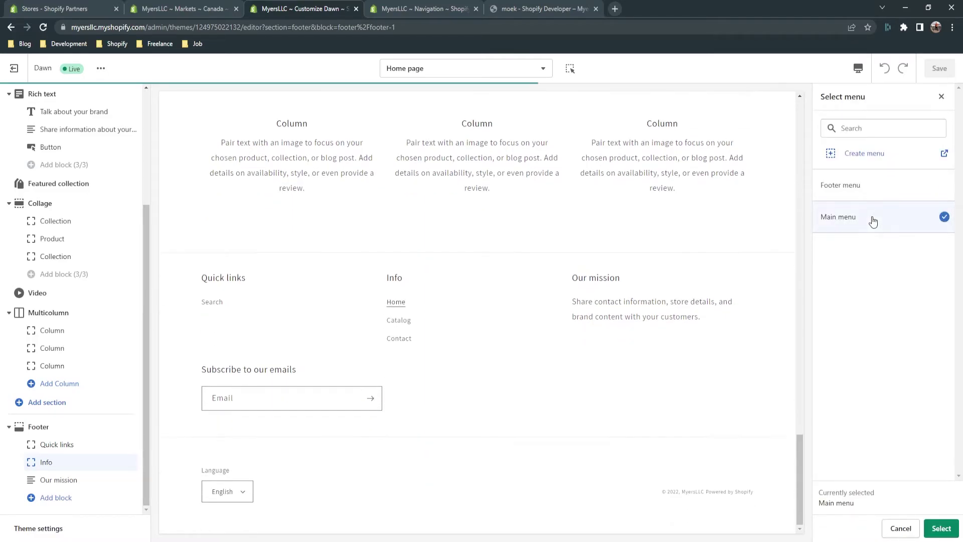
pyautogui.click(943, 529)
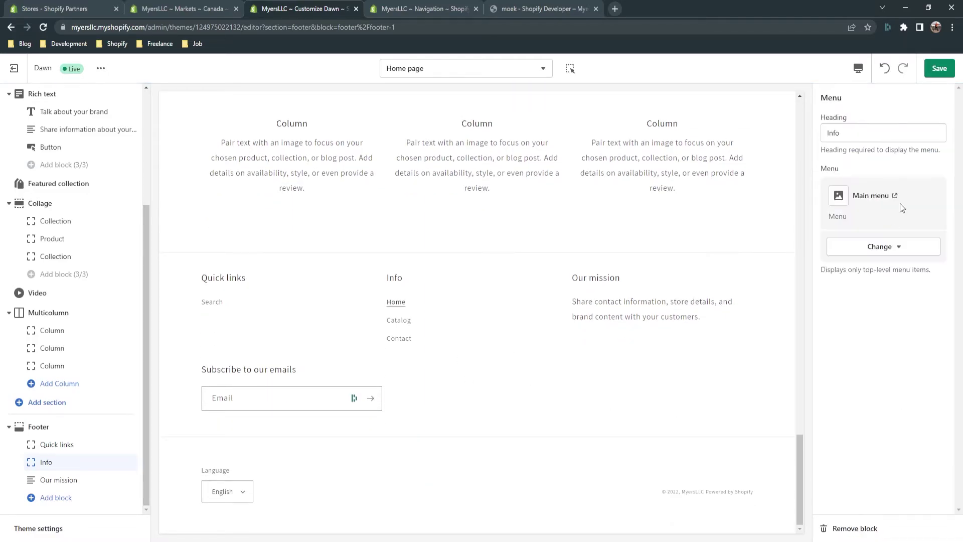
pyautogui.click(944, 77)
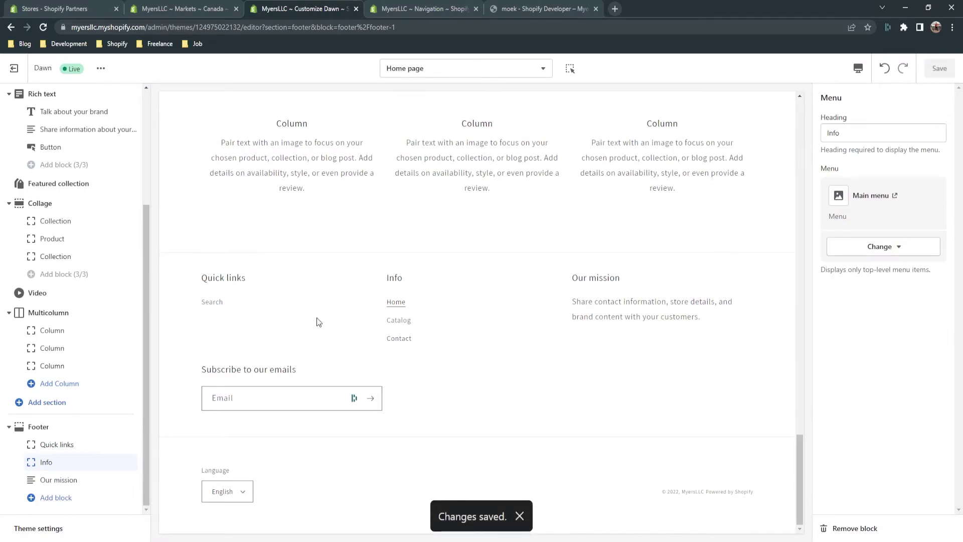
# Restore Footer menu in the Info column and save again
pyautogui.click(866, 247)
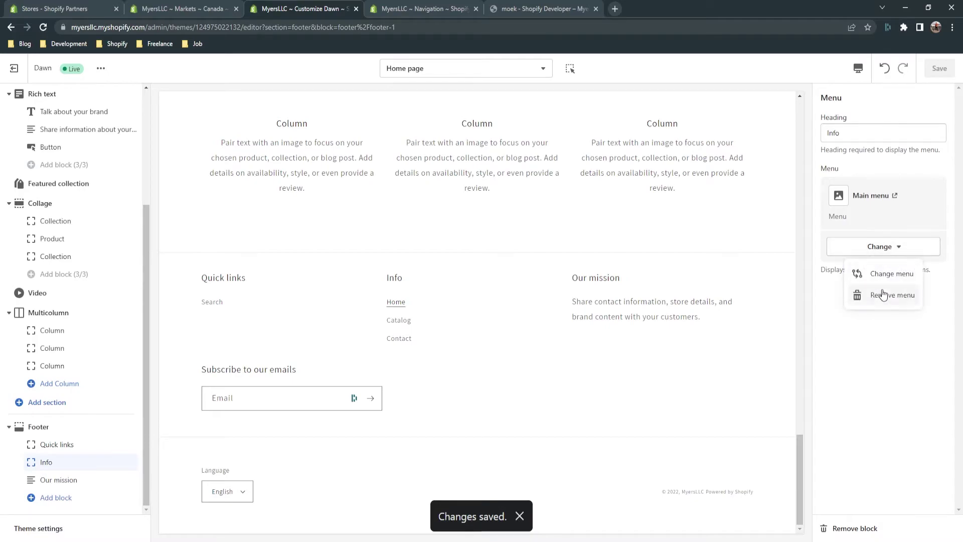
pyautogui.click(883, 275)
pyautogui.click(865, 188)
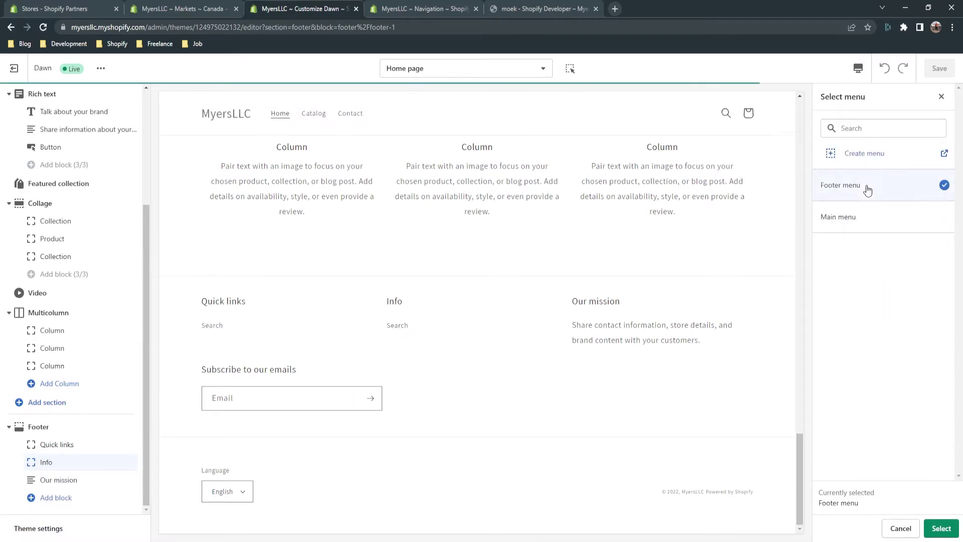
pyautogui.click(940, 528)
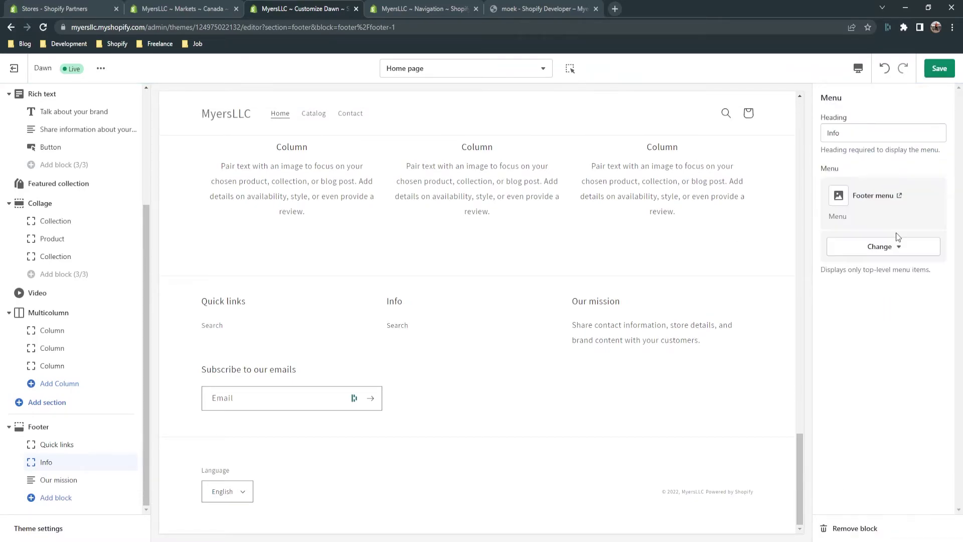
pyautogui.click(939, 68)
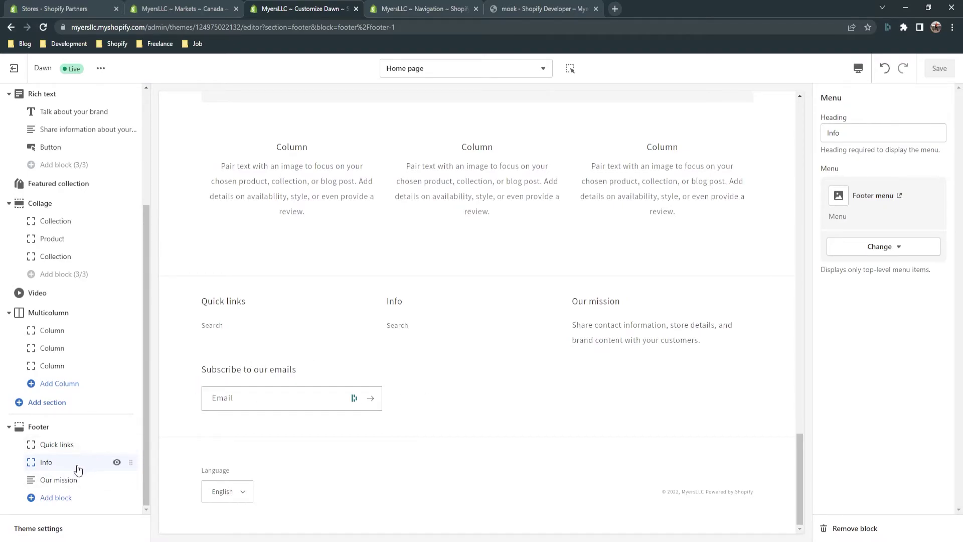
# Turn off the footer's email signup, save, then turn it back on
pyautogui.click(80, 427)
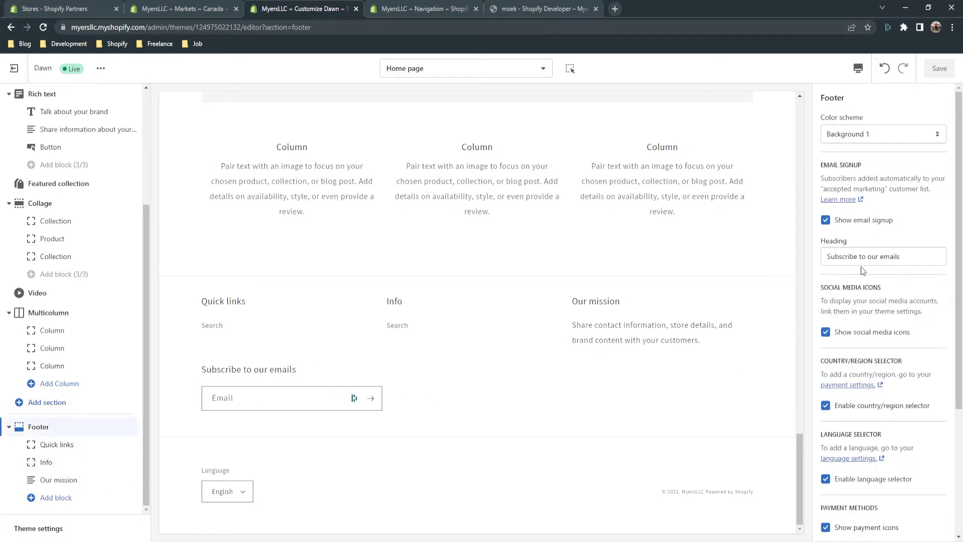
pyautogui.click(824, 219)
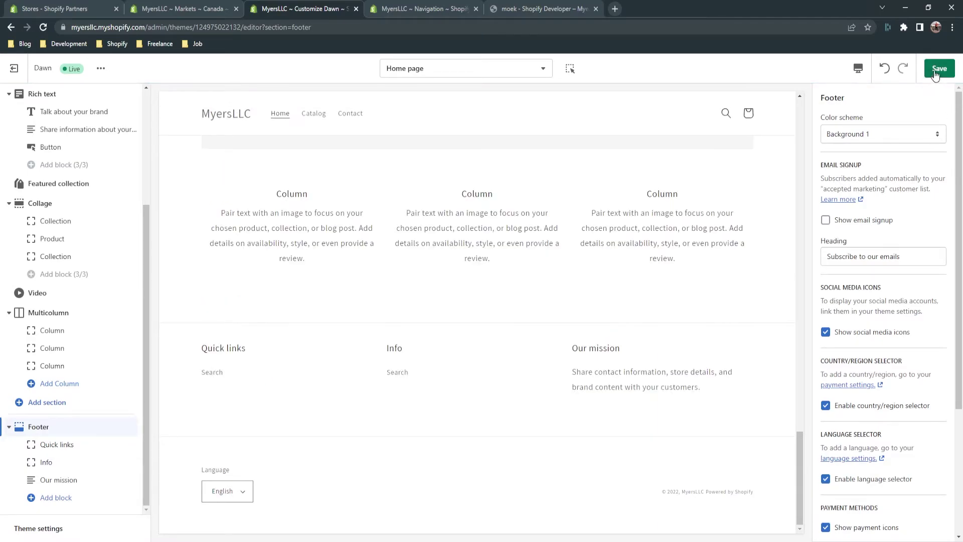
pyautogui.click(935, 72)
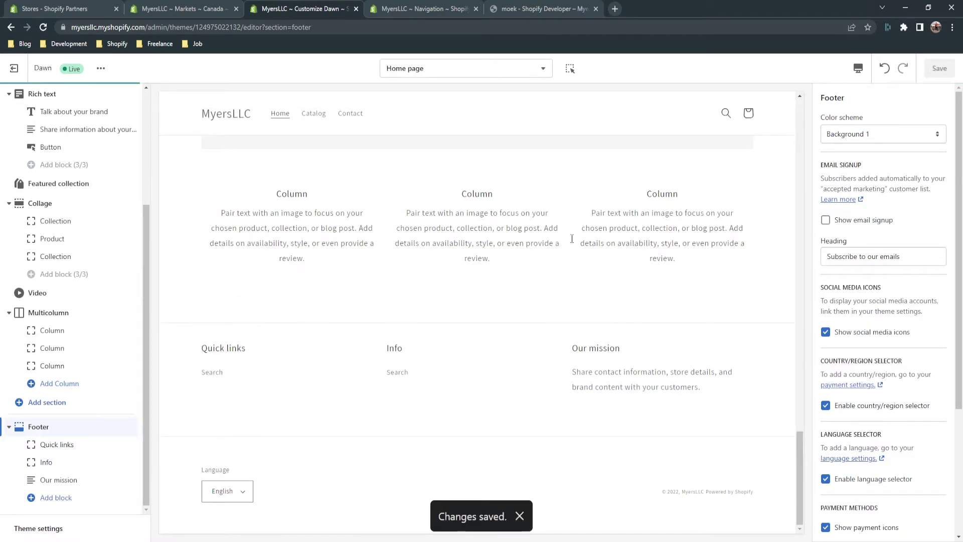
pyautogui.click(839, 224)
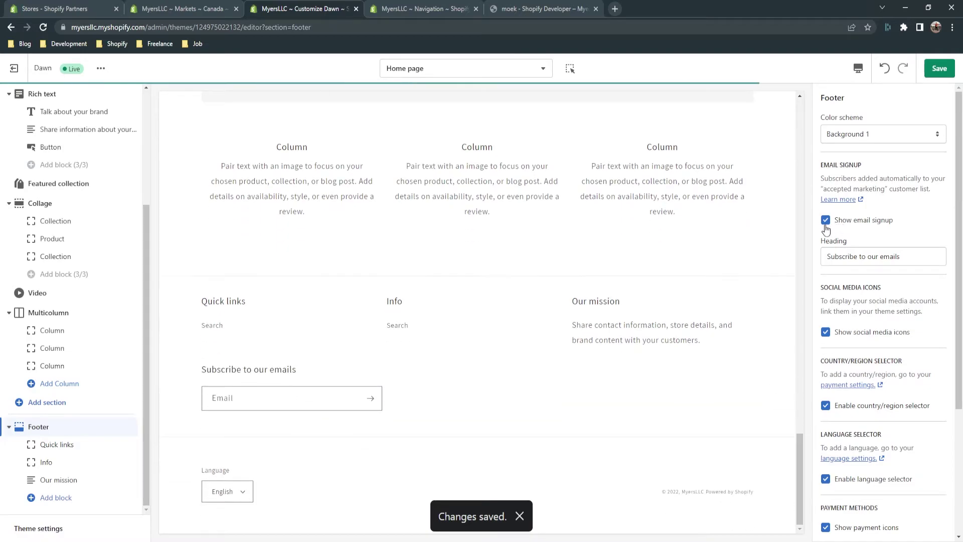
pyautogui.hotkey('ctrl', 'Tab')
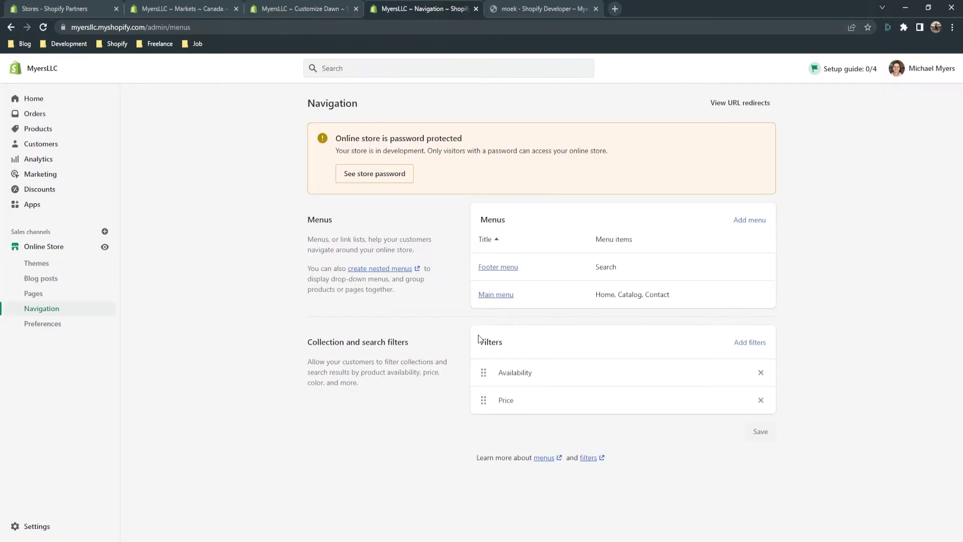
pyautogui.hotkey('ctrl', 'shift', 'Tab')
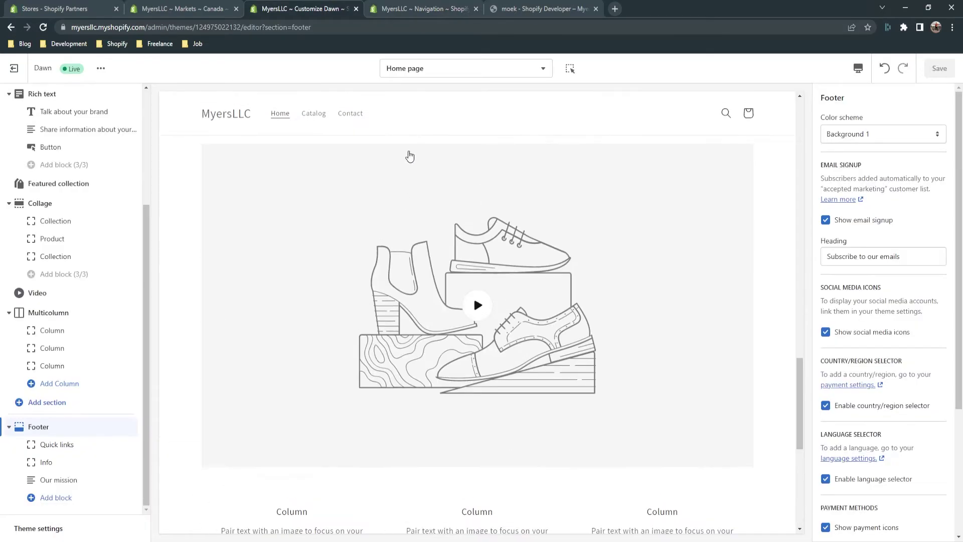
# Preview the Default collection template in the theme editor
pyautogui.click(424, 75)
pyautogui.click(446, 186)
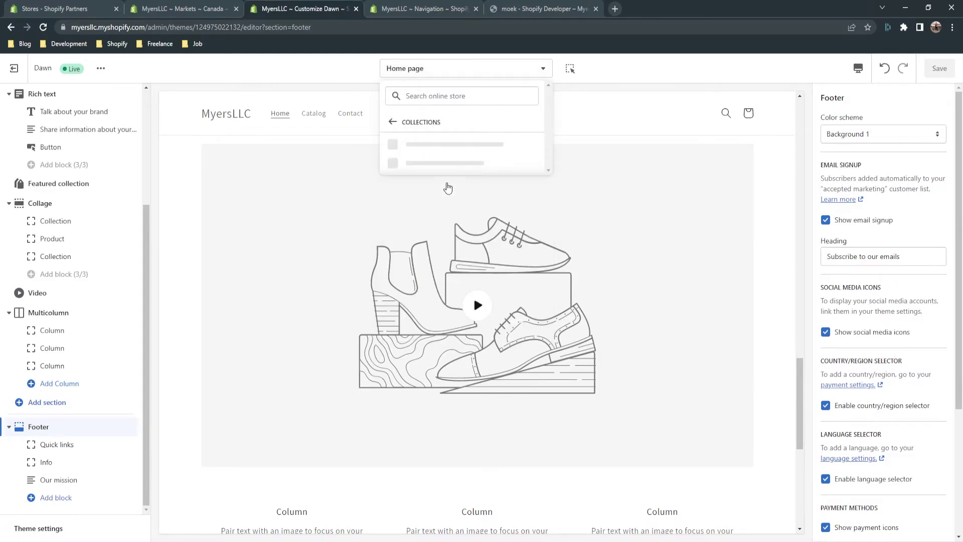
pyautogui.click(451, 145)
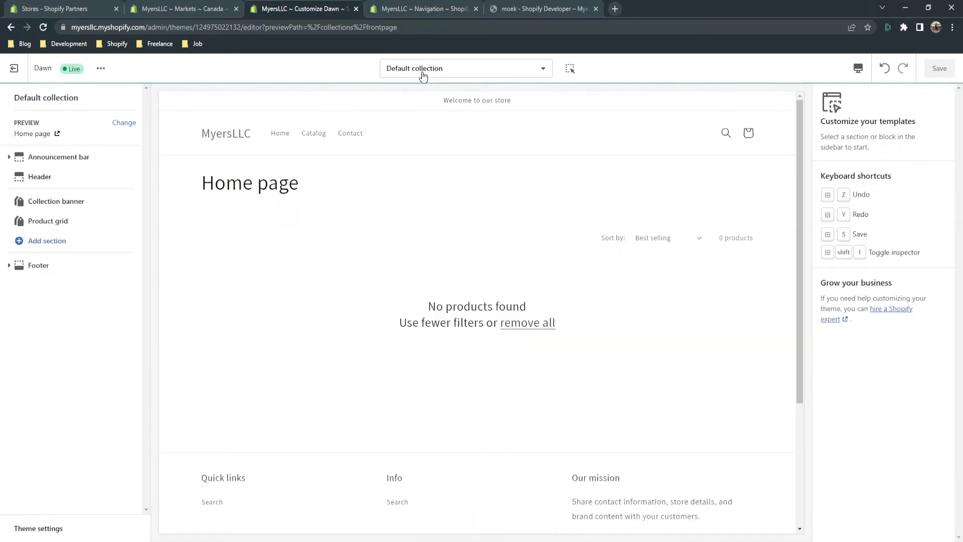
pyautogui.click(441, 70)
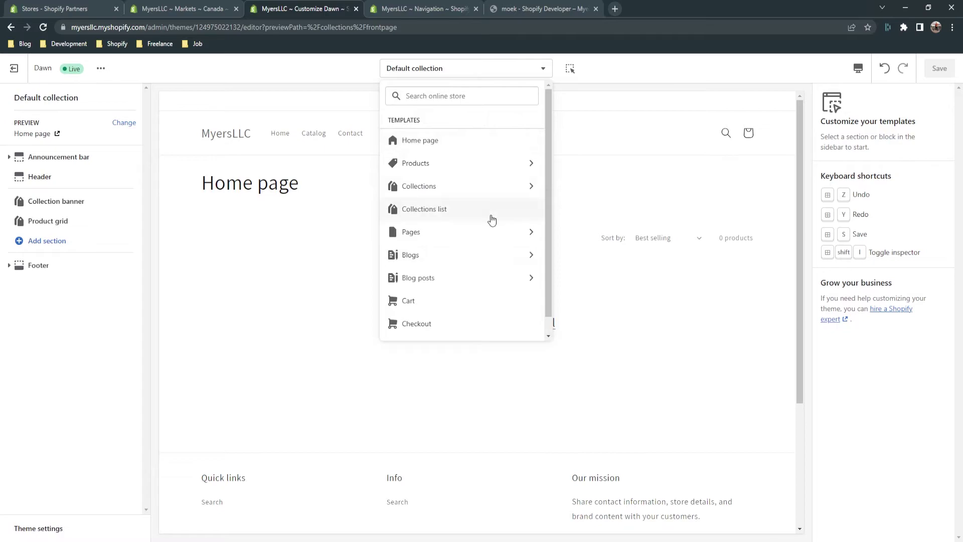
pyautogui.scroll(-1, 436, 178)
pyautogui.scroll(1, 445, 221)
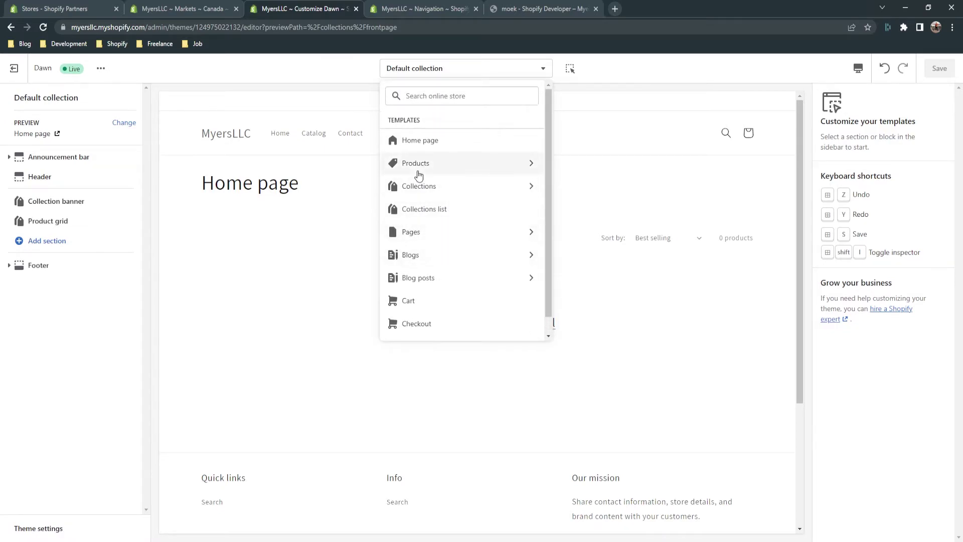
pyautogui.press('Escape')
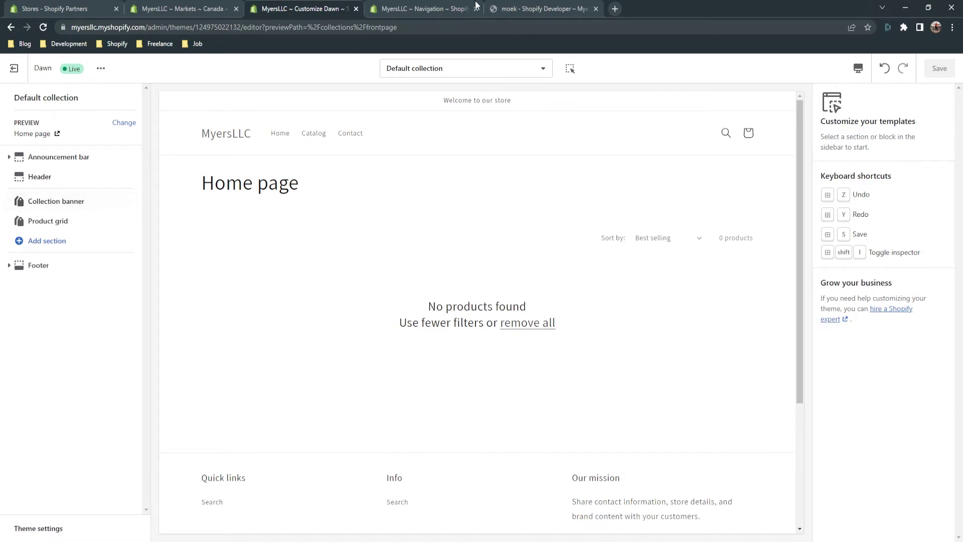
# Exit the theme editor back to the Online Store Themes page
pyautogui.hotkey('ctrl', 'Tab')
pyautogui.hotkey('ctrl', 'shift', 'Tab')
pyautogui.click(15, 69)
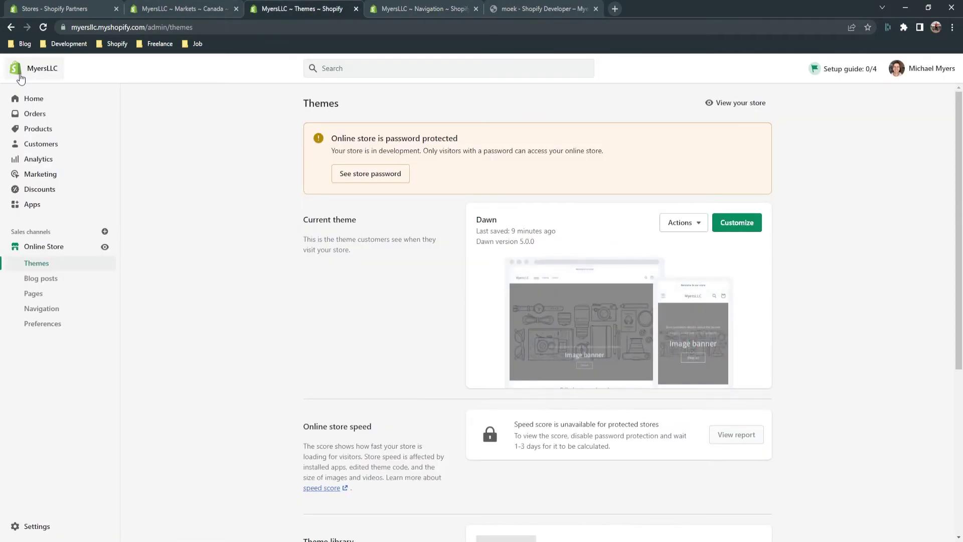
# Create a new product titled 'moek' with the description 'description'
pyautogui.click(69, 131)
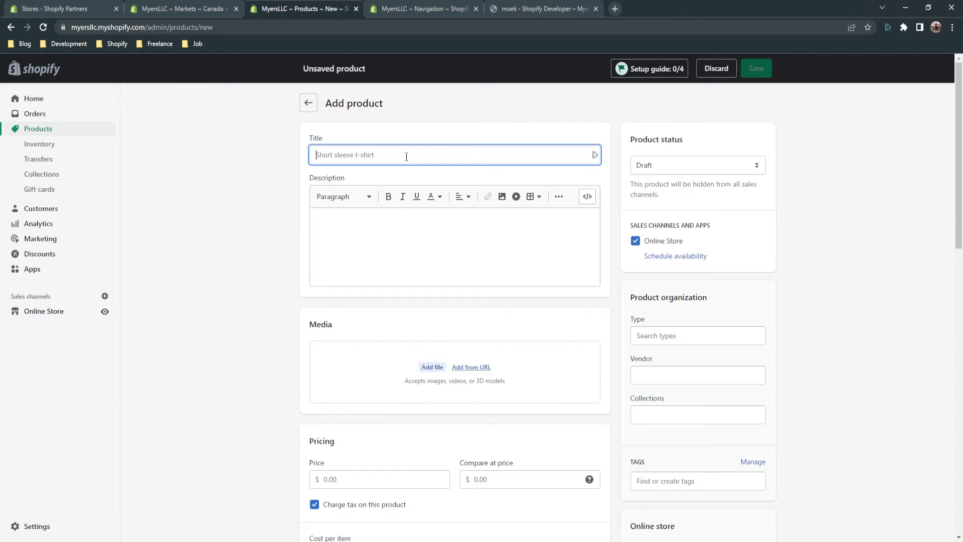
pyautogui.write('moek')
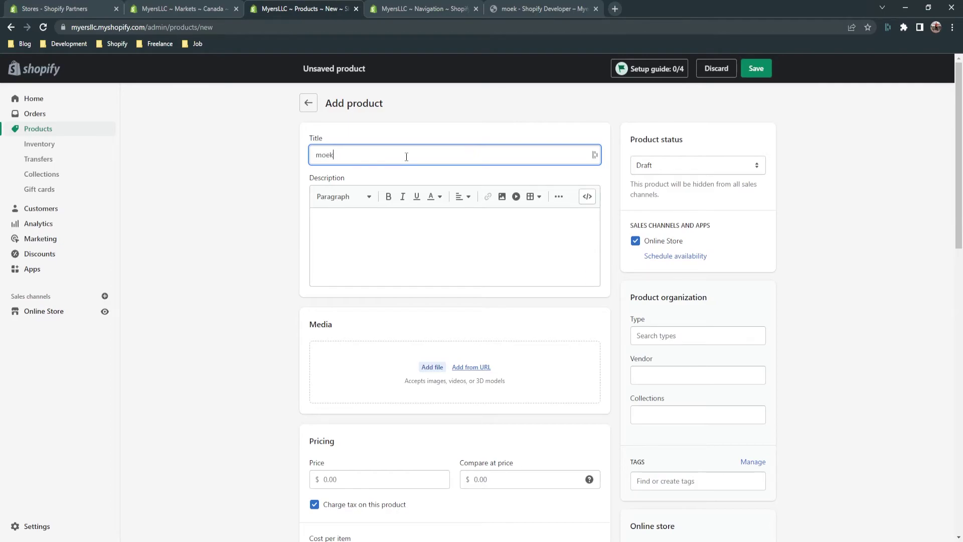
pyautogui.click(420, 220)
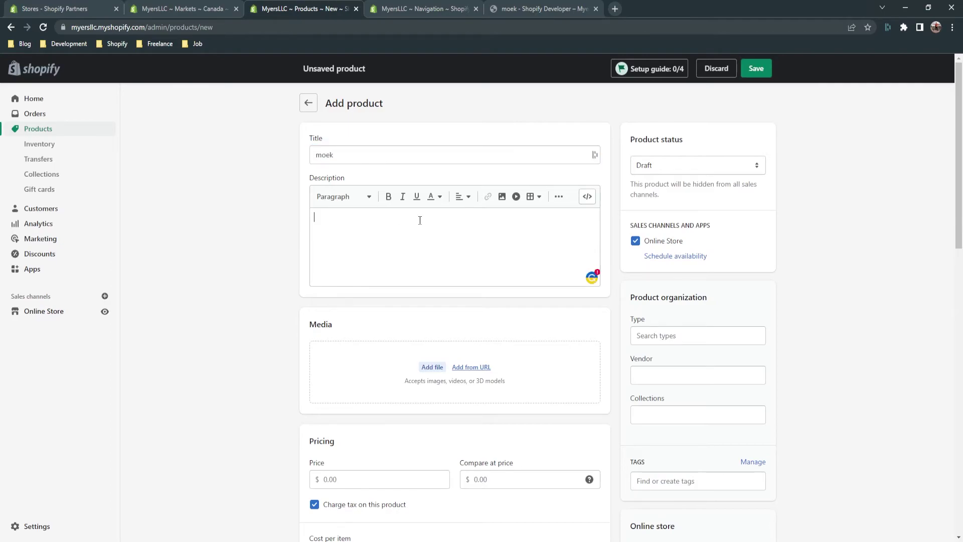
pyautogui.write('description')
pyautogui.scroll(-3, 376, 374)
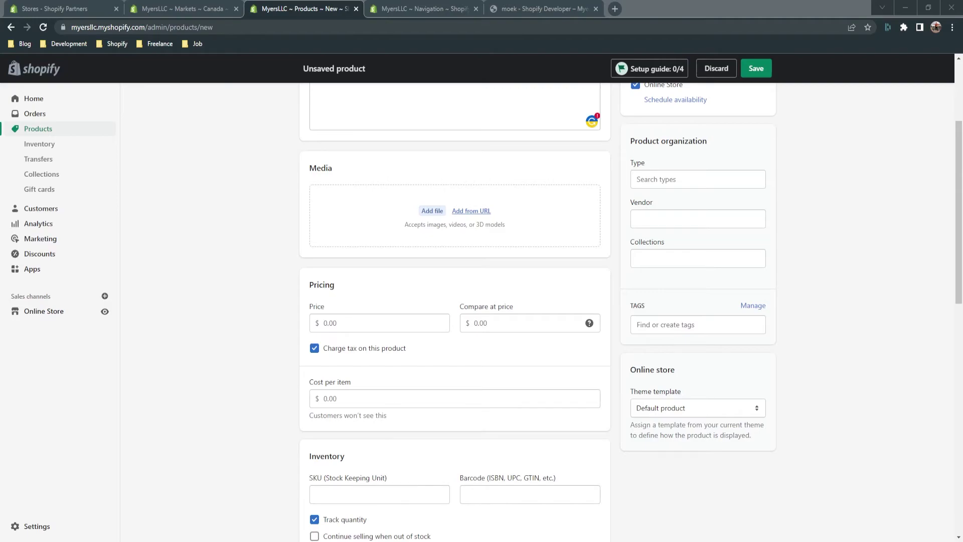
# Add an image to the product media and set the price to $555.00
pyautogui.moveTo(960, 230); pyautogui.dragTo(451, 230)
pyautogui.scroll(-2, 355, 282)
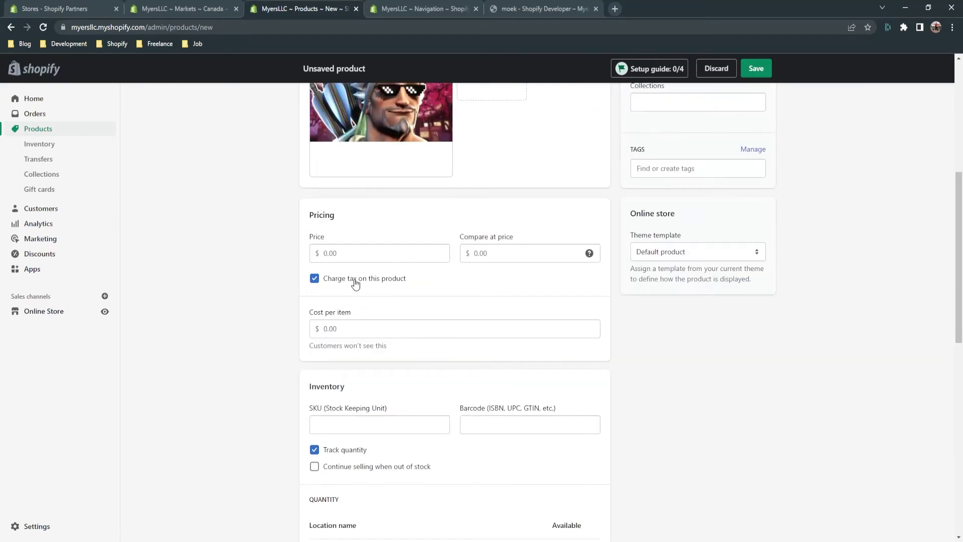
pyautogui.click(355, 253)
pyautogui.click(281, 305)
pyautogui.press('Tab')
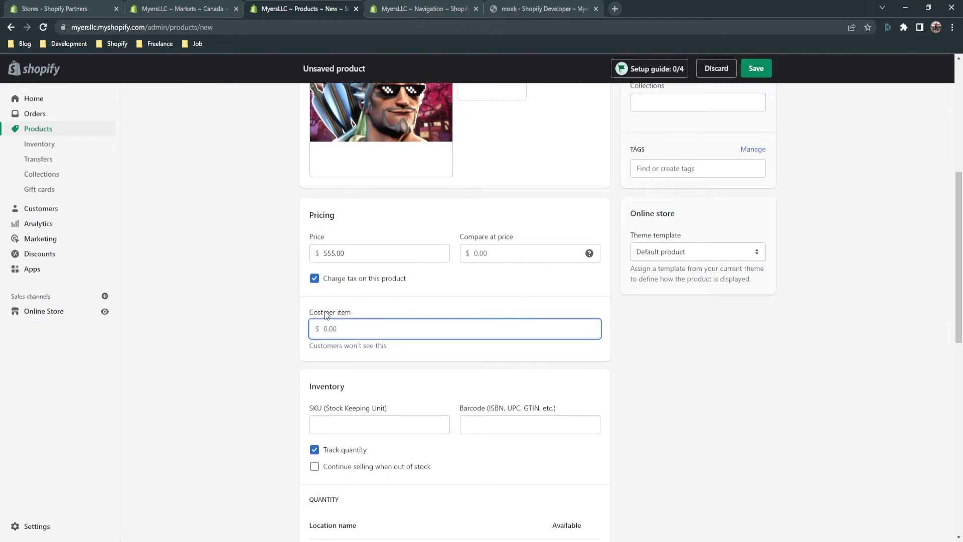
pyautogui.scroll(-2, 274, 360)
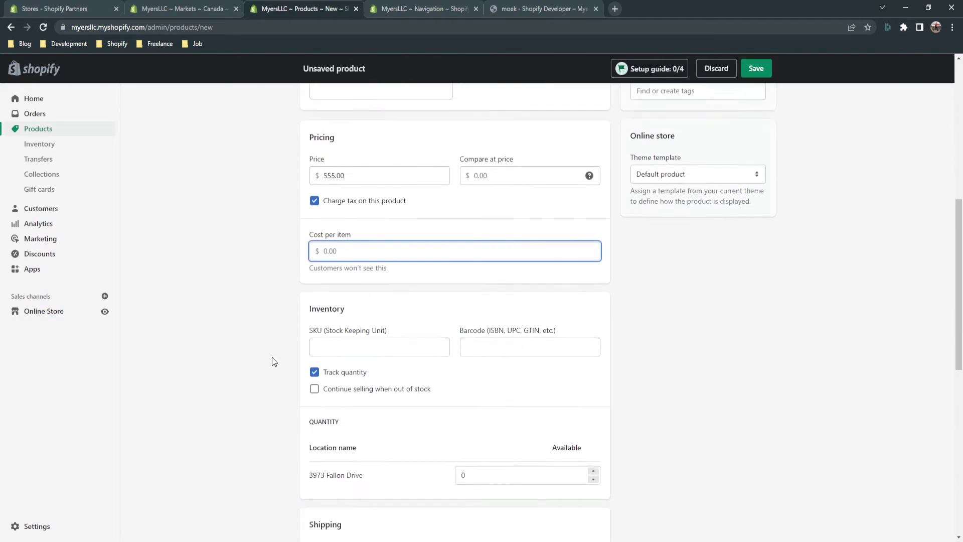
# Enter SKU AA-12 and go to the available quantity field
pyautogui.click(274, 360)
pyautogui.click(346, 326)
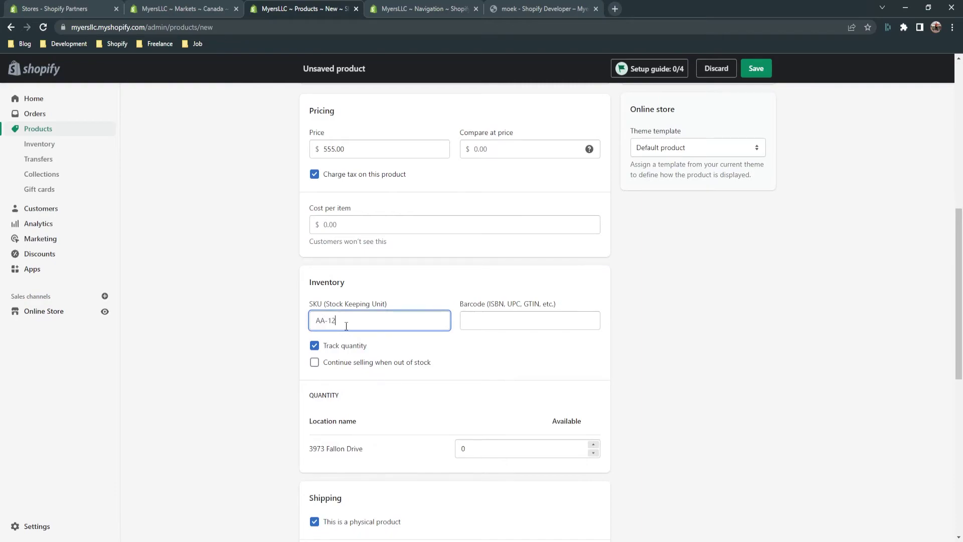
pyautogui.click(286, 346)
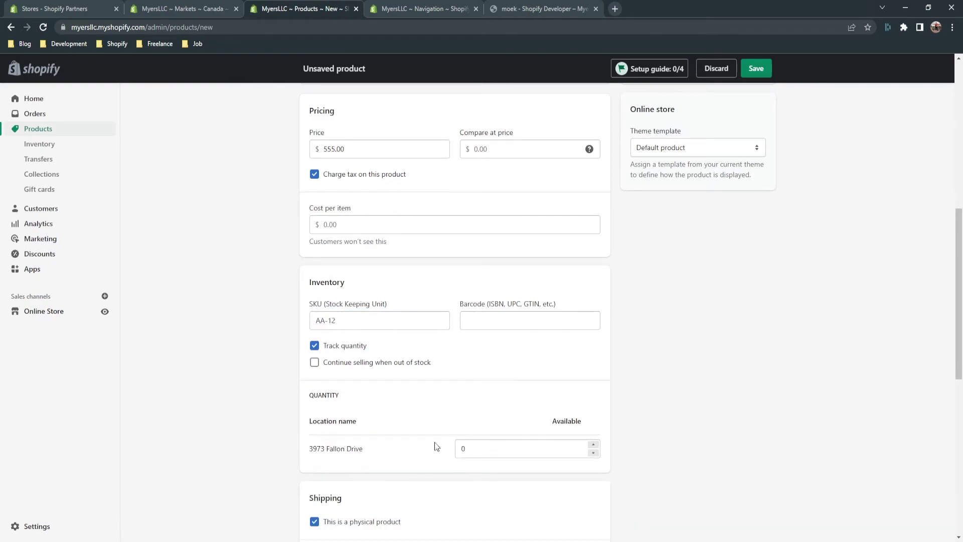
pyautogui.moveTo(307, 396); pyautogui.dragTo(342, 401)
pyautogui.click(485, 450)
pyautogui.moveTo(374, 447); pyautogui.dragTo(320, 445)
pyautogui.click(344, 398)
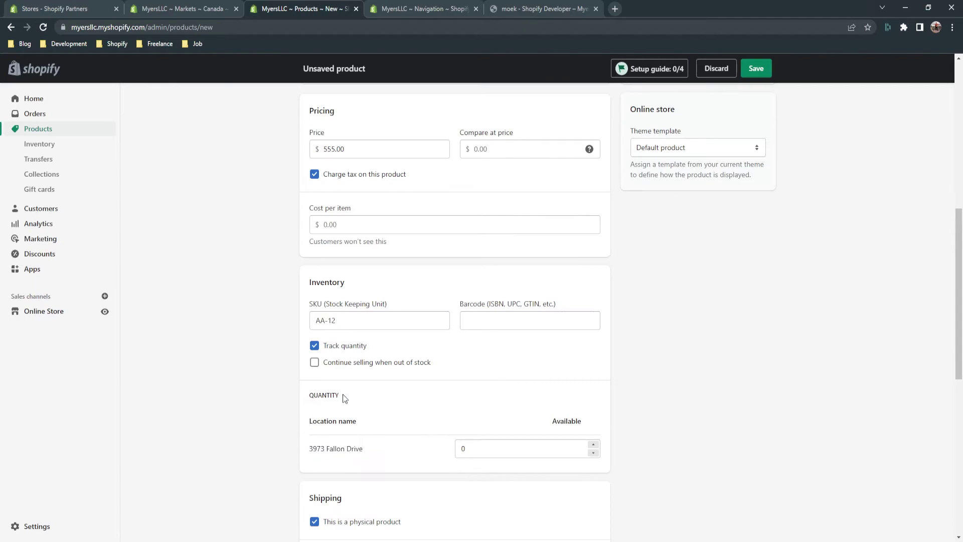
pyautogui.click(474, 449)
pyautogui.scroll(4, 408, 294)
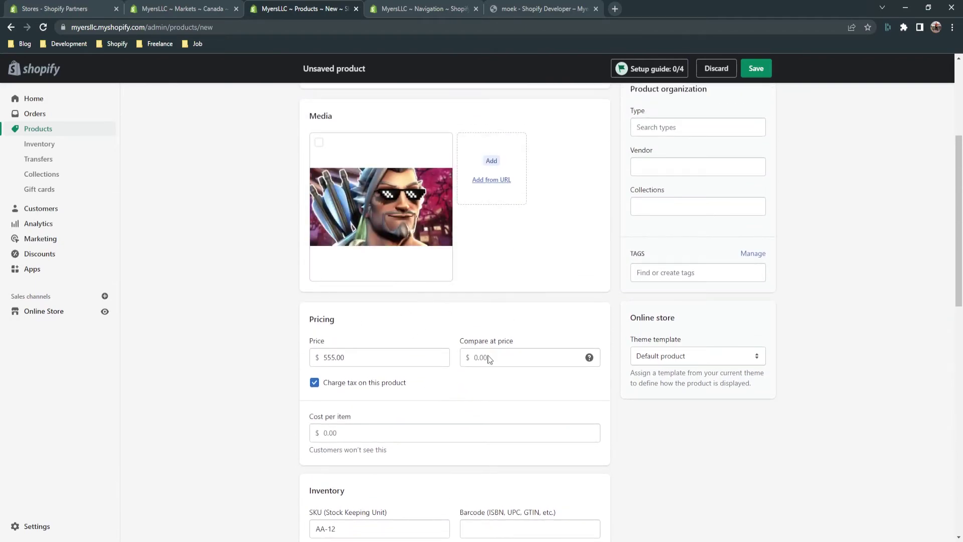
# Set available stock to 100 and mark moek as not a physical product
pyautogui.scroll(-5, 489, 356)
pyautogui.hotkey('ctrl', 'a')
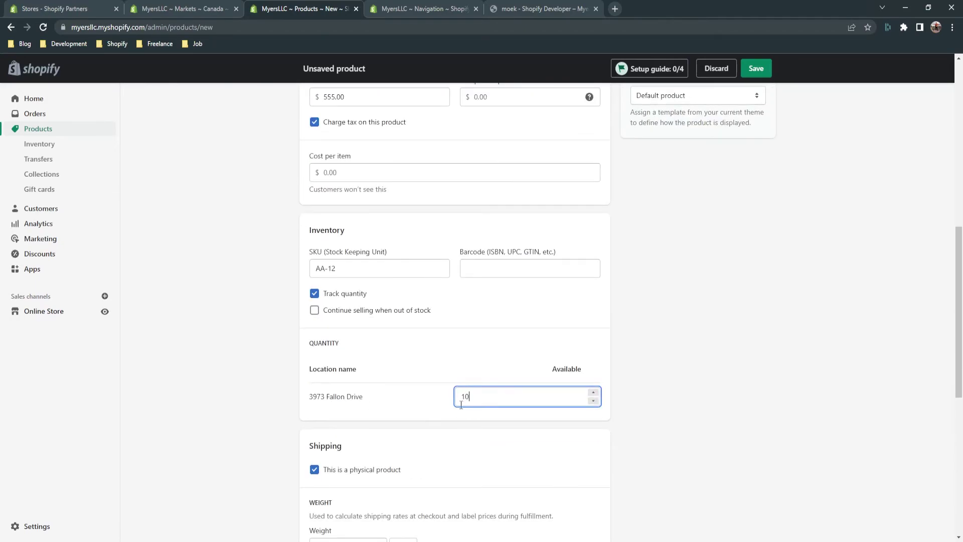
pyautogui.click(274, 449)
pyautogui.scroll(-4, 319, 265)
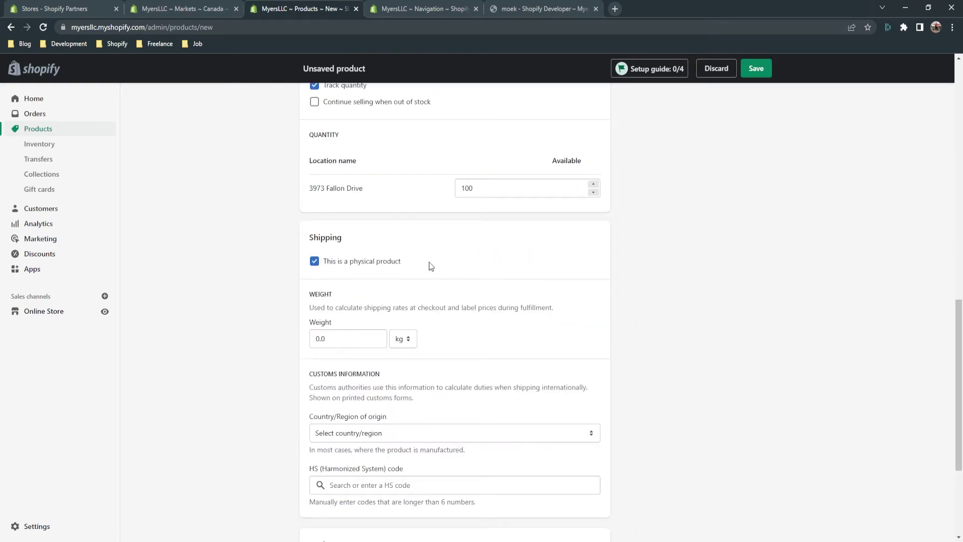
pyautogui.scroll(3, 382, 309)
pyautogui.click(322, 416)
pyautogui.scroll(-2, 278, 374)
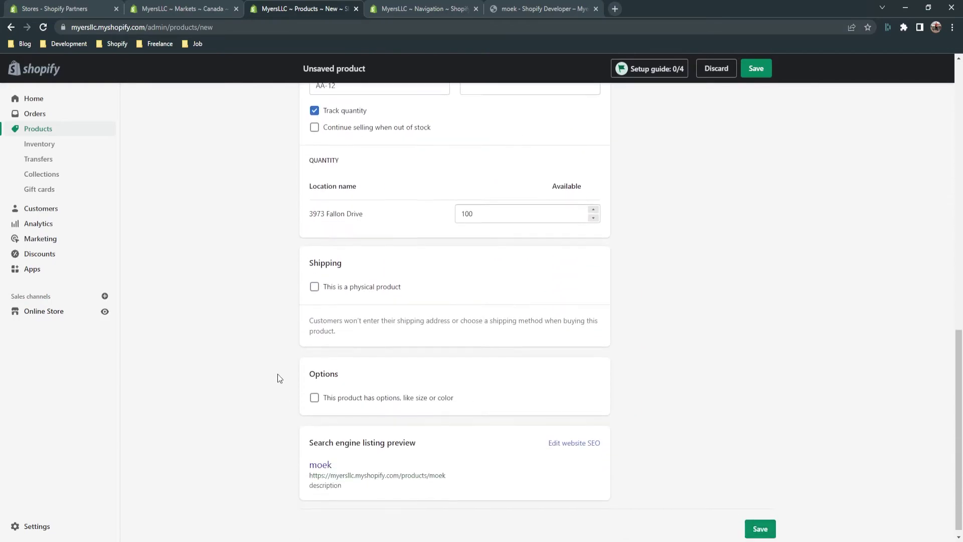
pyautogui.scroll(2, 601, 261)
pyautogui.scroll(5, 707, 229)
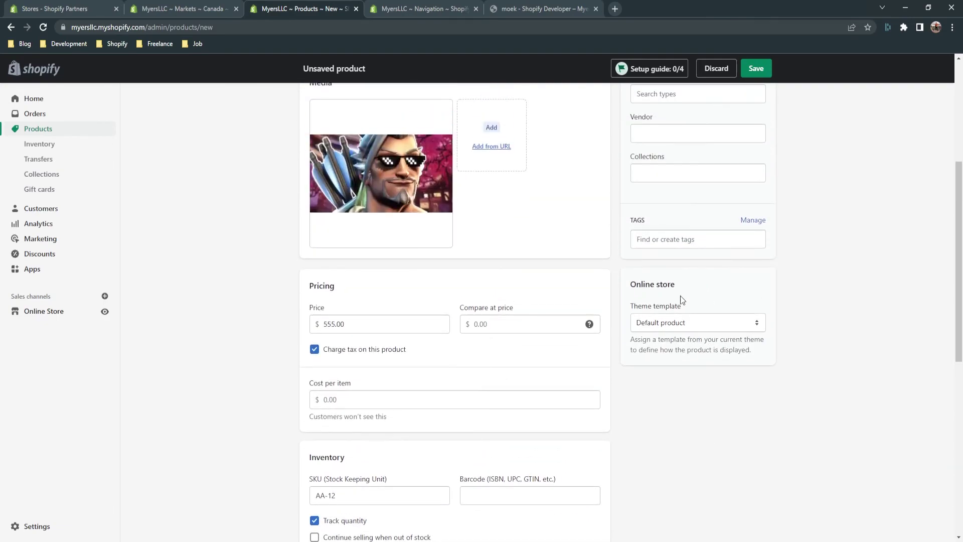
pyautogui.scroll(4, 782, 333)
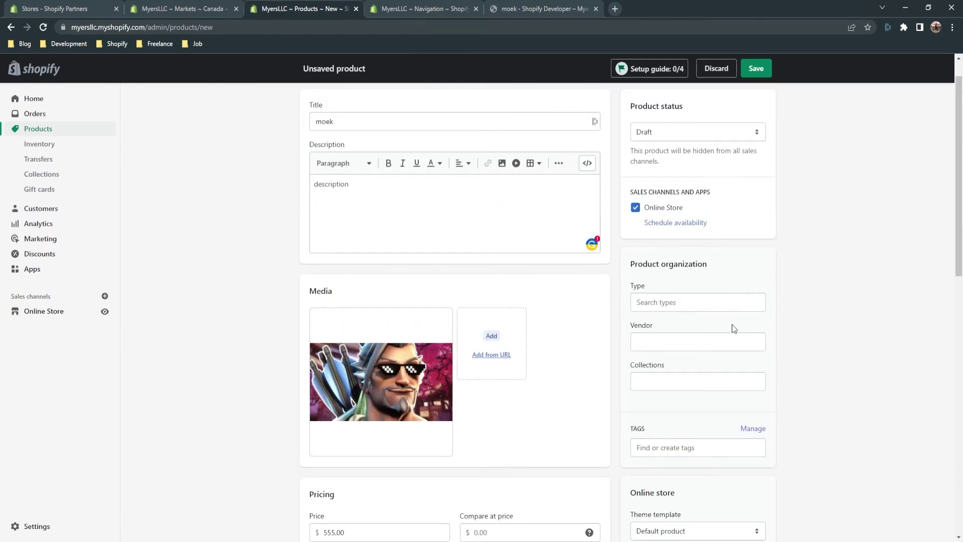
# Add moek to the Home page collection, leaving tags empty
pyautogui.click(692, 340)
pyautogui.click(817, 338)
pyautogui.click(697, 380)
pyautogui.click(643, 403)
pyautogui.click(737, 118)
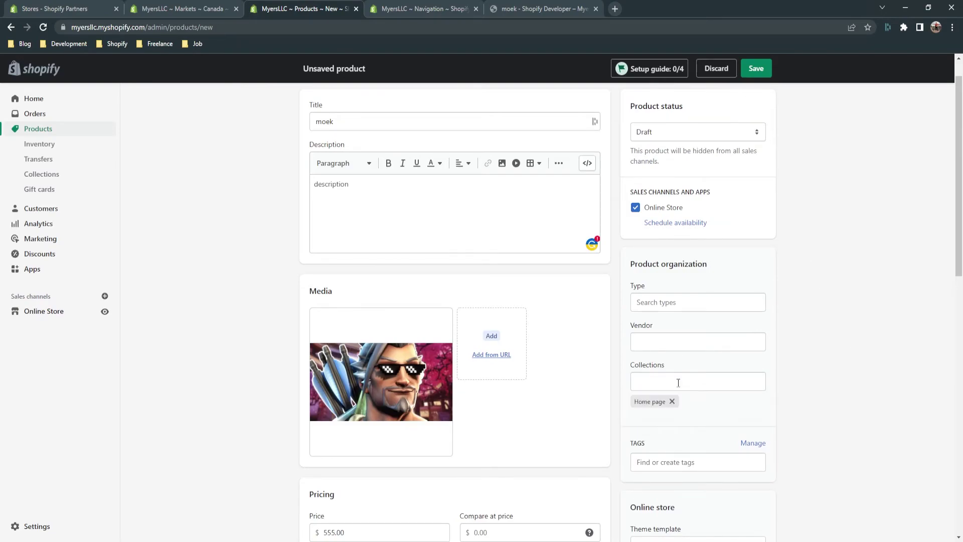
pyautogui.scroll(-3, 720, 401)
pyautogui.click(680, 304)
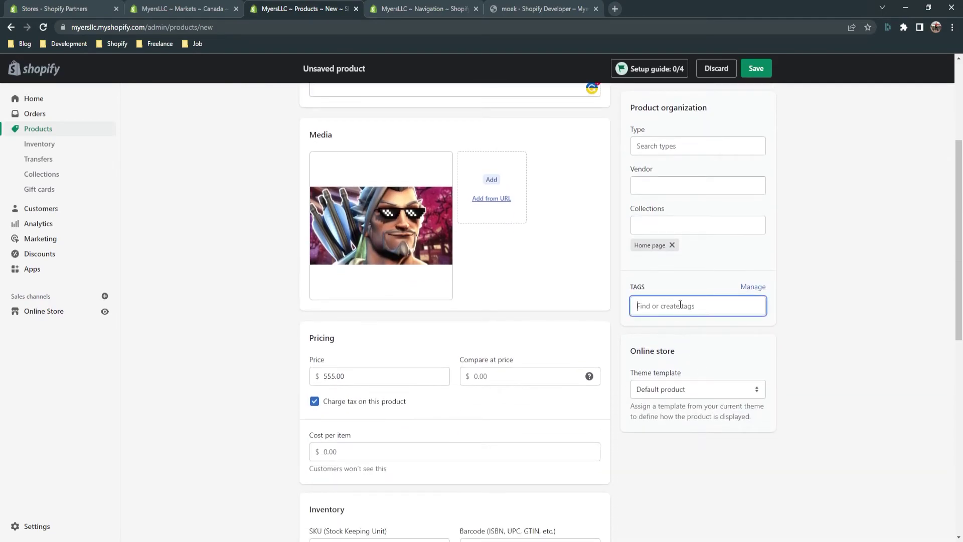
pyautogui.click(787, 315)
pyautogui.scroll(-3, 670, 326)
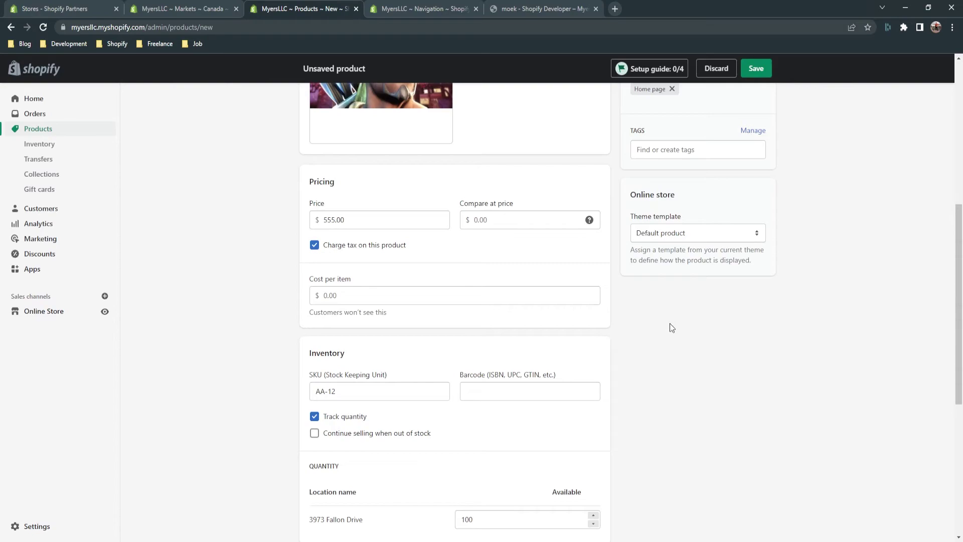
pyautogui.scroll(-5, 514, 380)
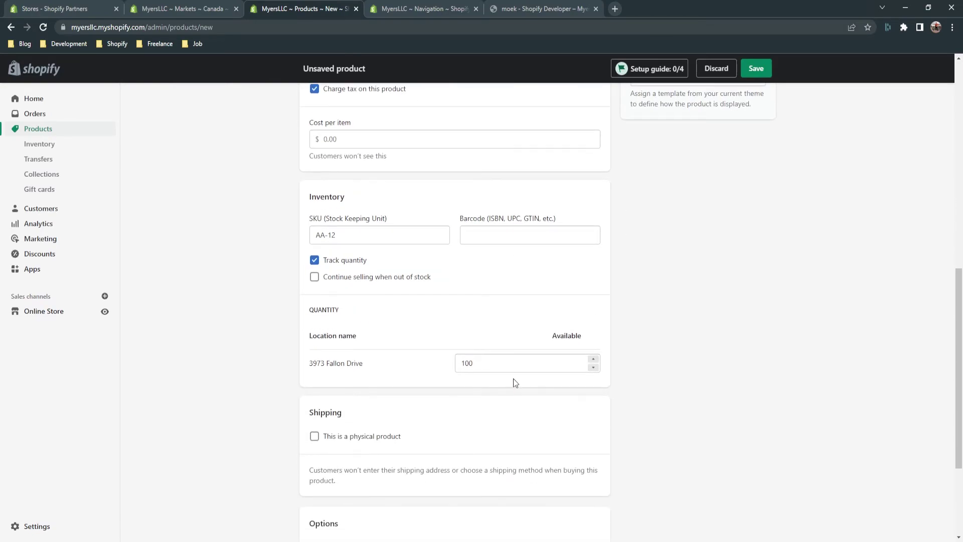
pyautogui.scroll(4, 366, 262)
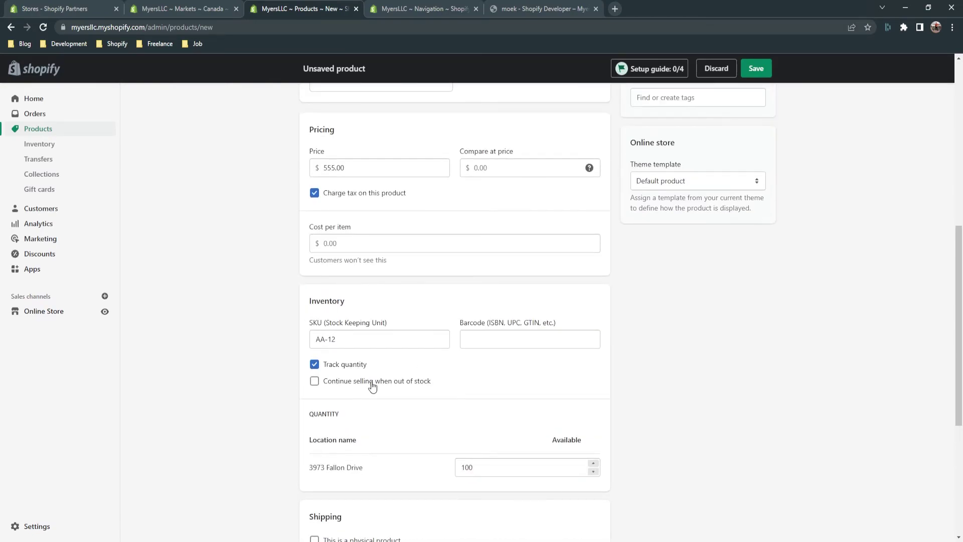
pyautogui.scroll(-5, 378, 387)
pyautogui.scroll(-4, 565, 445)
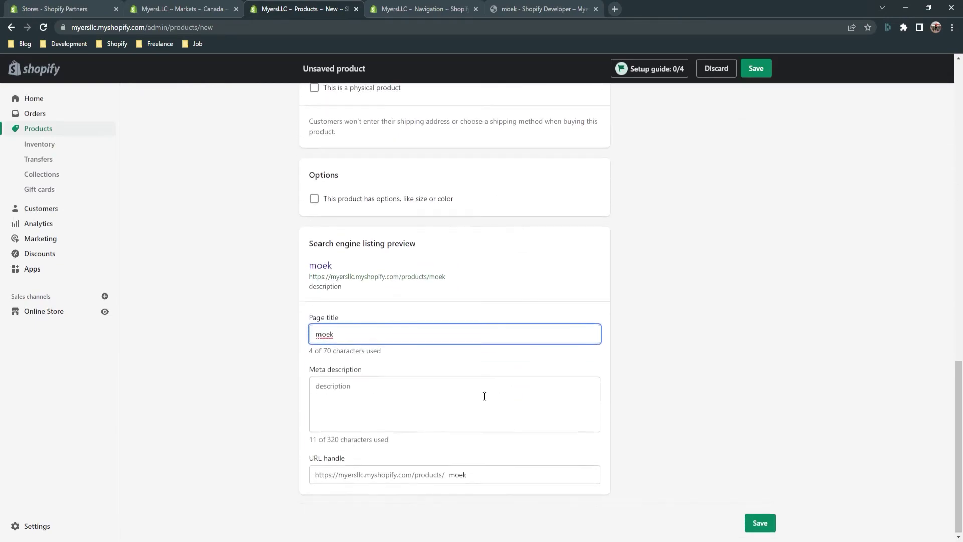
pyautogui.click(501, 473)
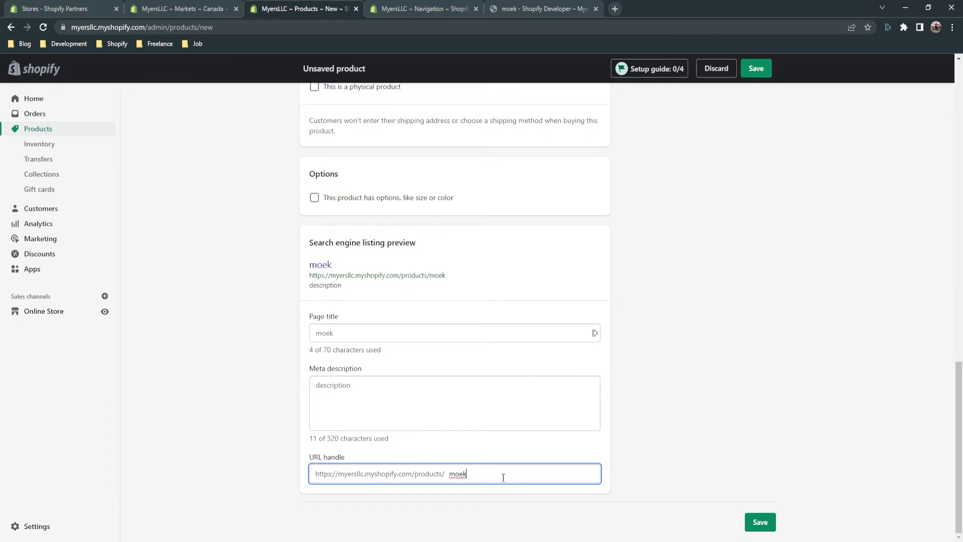
pyautogui.write('-123-123-123-21-')
pyautogui.scroll(15, 529, 413)
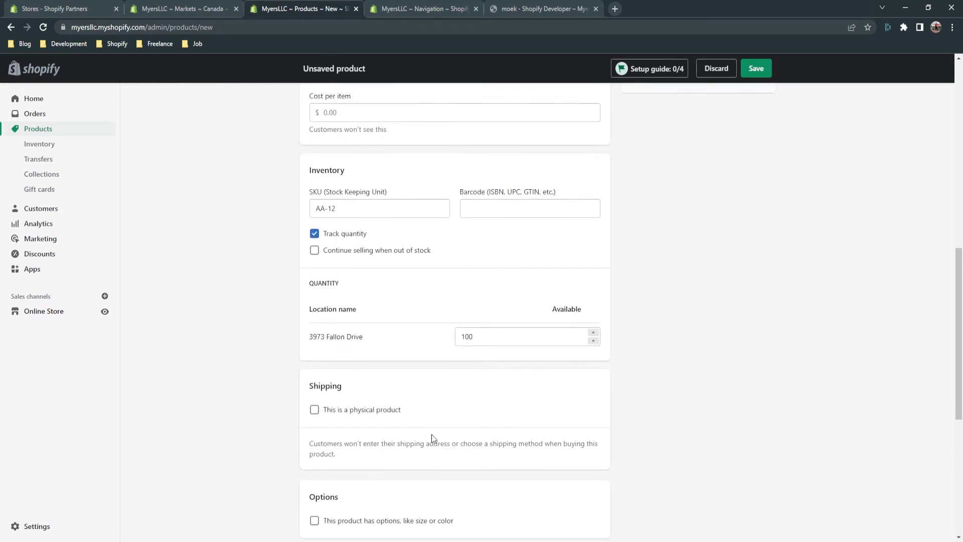
pyautogui.doubleClick(326, 156)
pyautogui.scroll(-14, 440, 389)
pyautogui.scroll(-2, 440, 388)
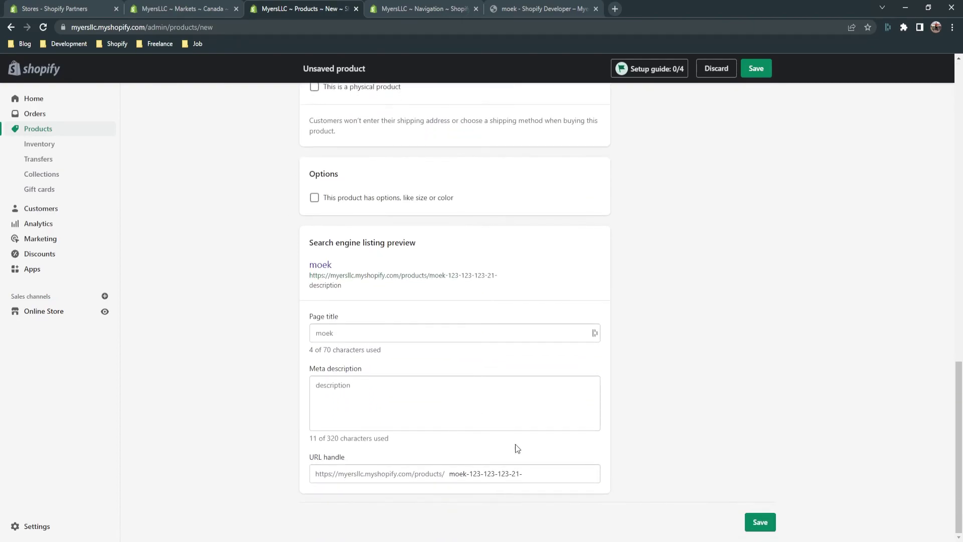
pyautogui.hotkey('ctrl', 's')
pyautogui.click(424, 6)
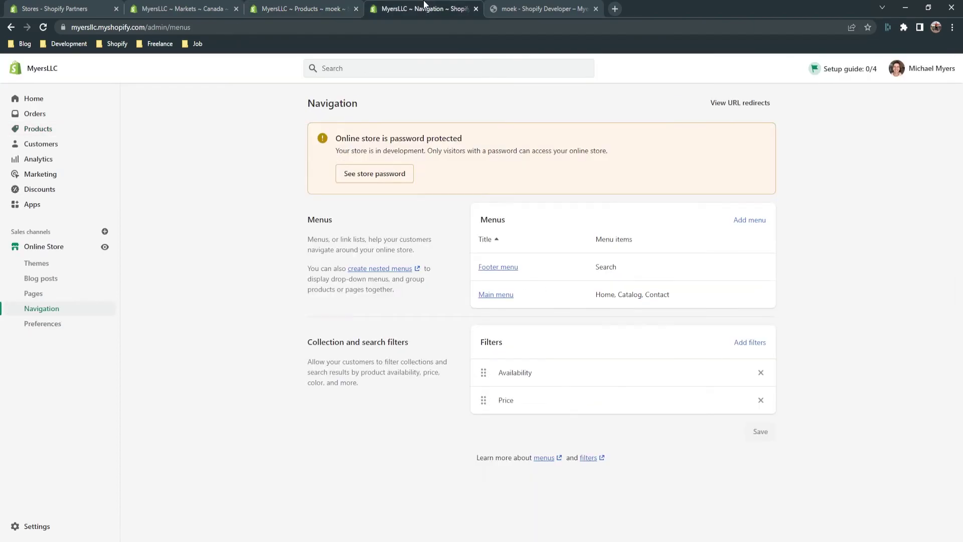
# Set moek's status to Active, save, and reload the storefront catalog to see it at $555.00 CAD
pyautogui.click(518, 6)
pyautogui.scroll(10, 303, 82)
pyautogui.click(302, 81)
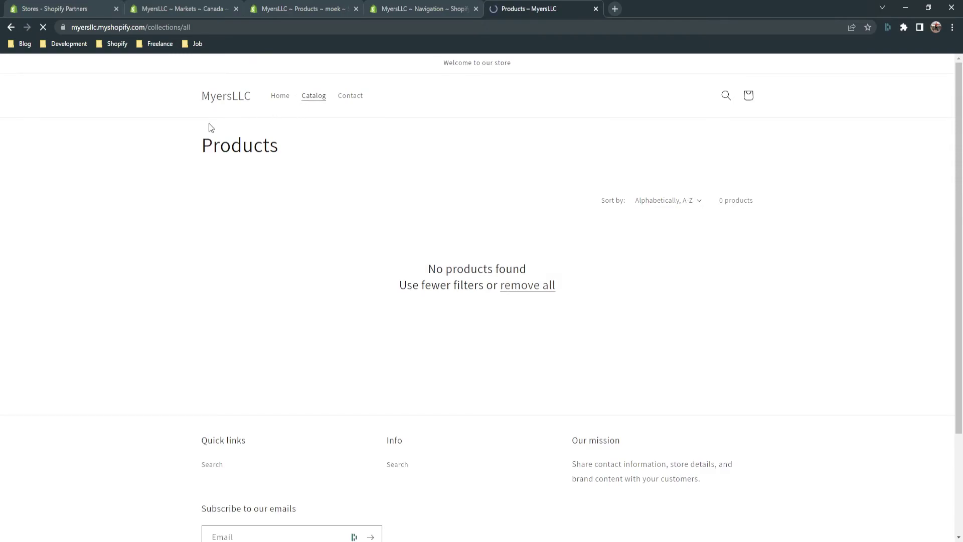
pyautogui.click(305, 5)
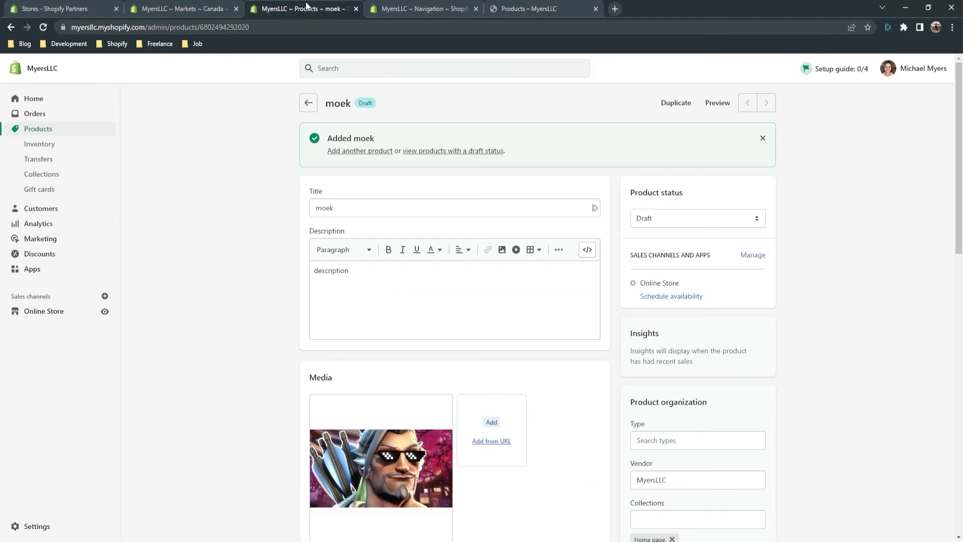
pyautogui.click(676, 226)
pyautogui.click(649, 204)
pyautogui.click(754, 68)
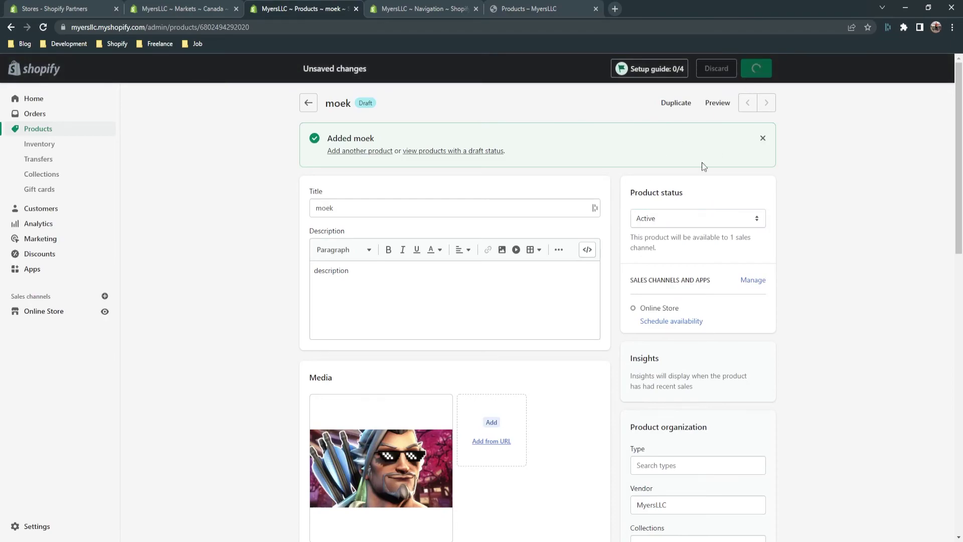
pyautogui.click(527, 8)
pyautogui.press('F5')
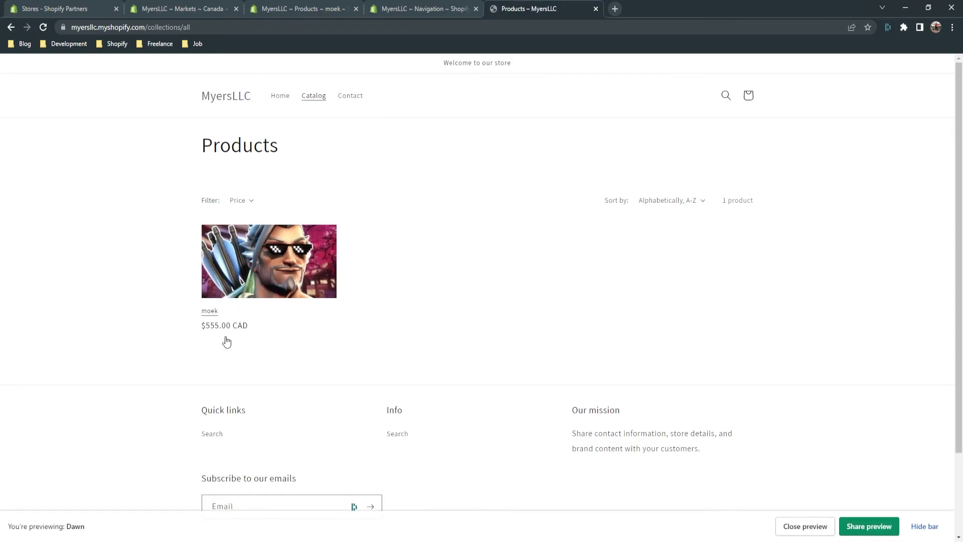
pyautogui.click(236, 303)
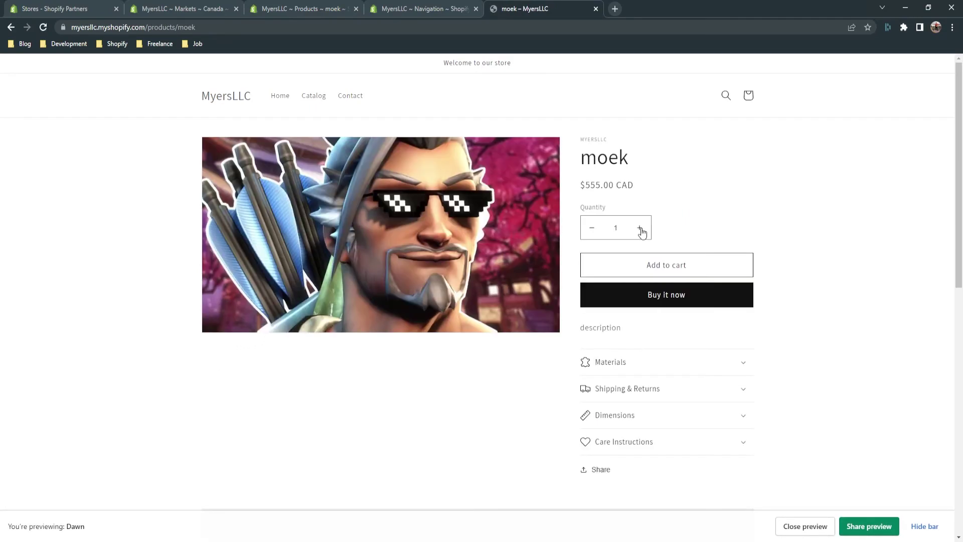
pyautogui.click(641, 228)
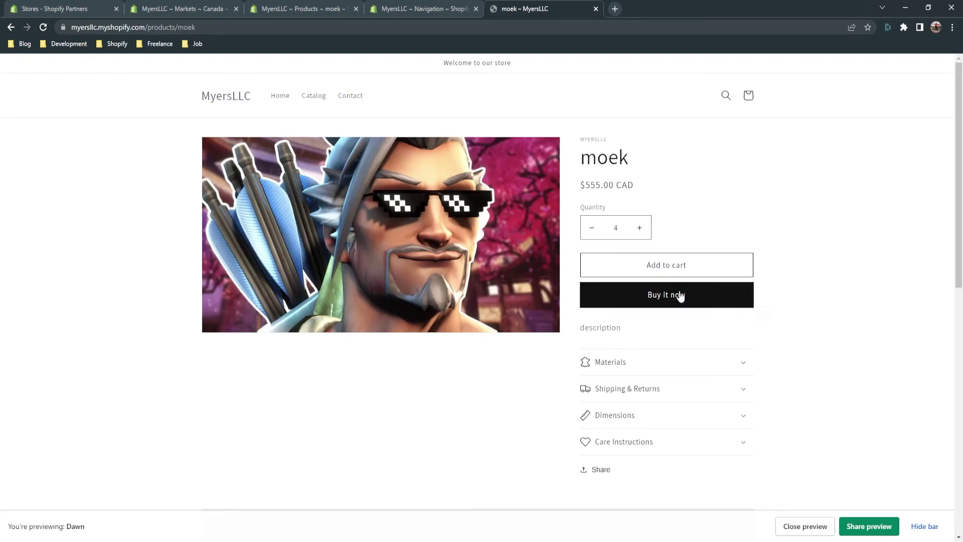
pyautogui.moveTo(599, 328)
pyautogui.mouseDown()
pyautogui.moveTo(579, 331)
pyautogui.moveTo(587, 332)
pyautogui.mouseUp()
pyautogui.click(637, 362)
pyautogui.click(633, 396)
pyautogui.click(622, 431)
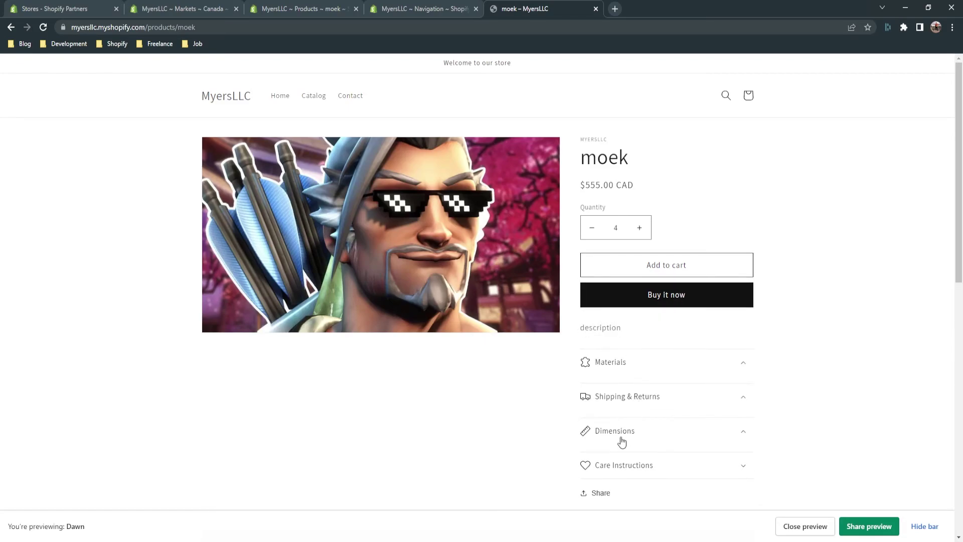
pyautogui.click(616, 465)
pyautogui.click(616, 465)
pyautogui.click(615, 430)
pyautogui.click(623, 397)
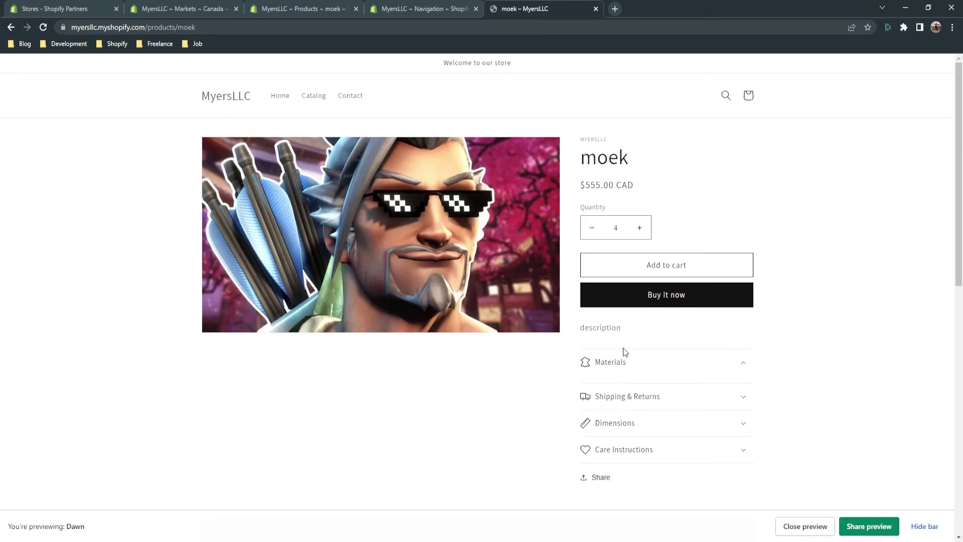
pyautogui.scroll(-1, 572, 354)
pyautogui.scroll(-3, 570, 354)
pyautogui.scroll(-3, 600, 284)
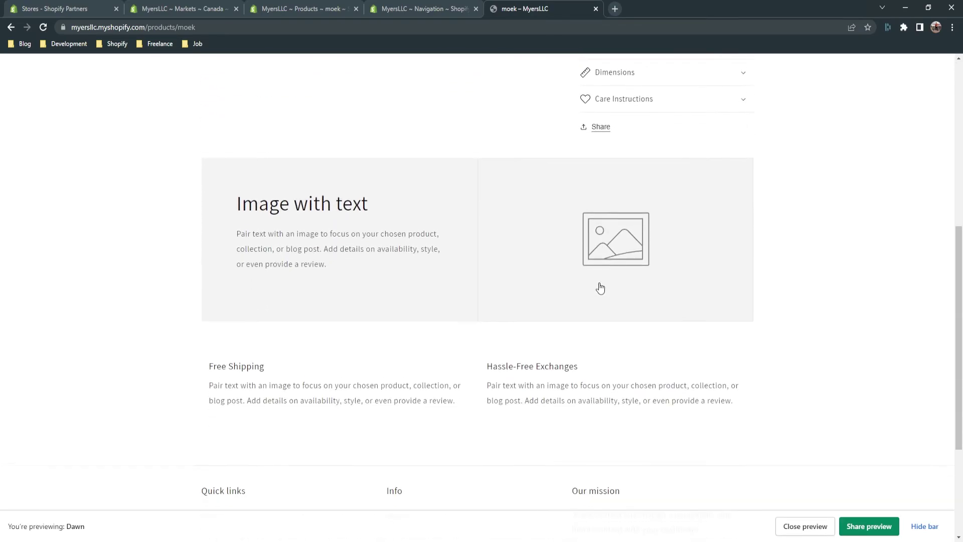
pyautogui.scroll(-3, 601, 287)
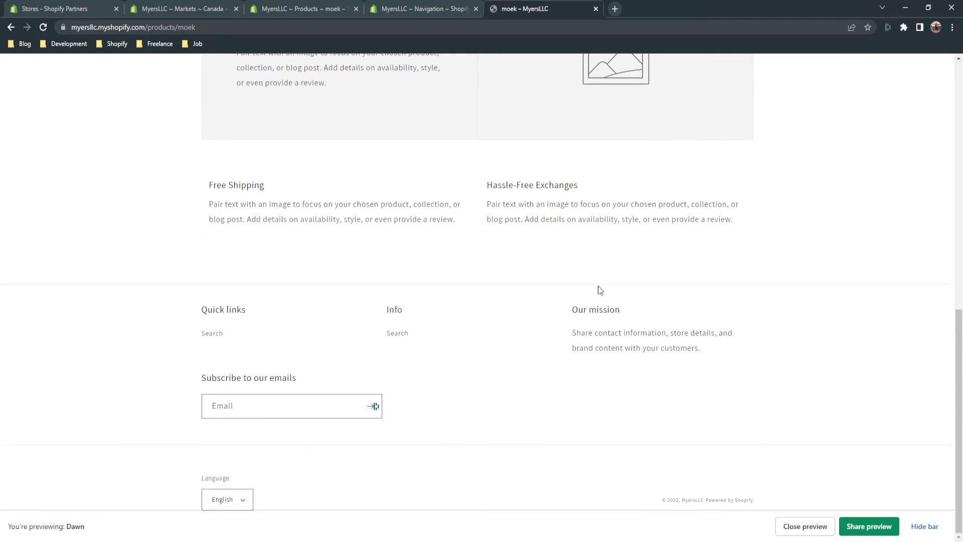
pyautogui.click(925, 526)
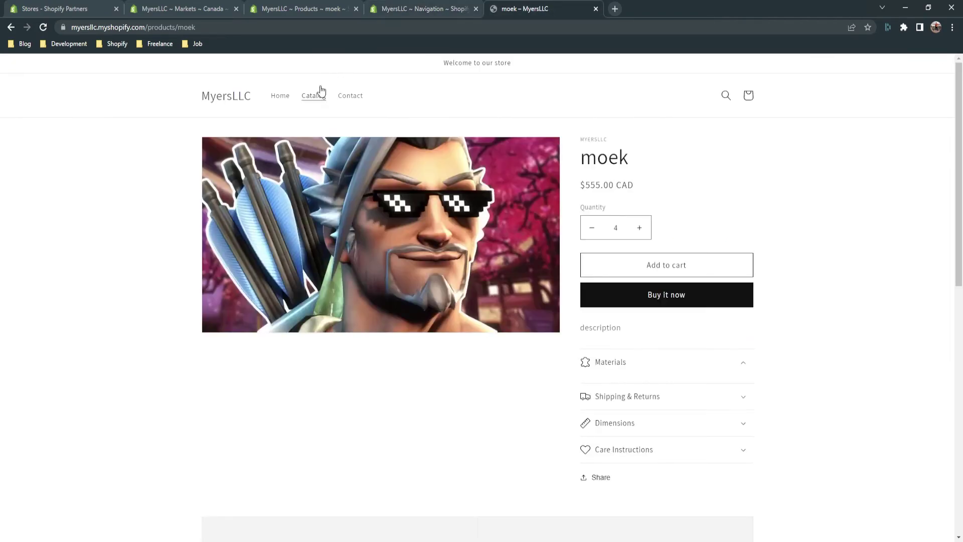
pyautogui.click(319, 94)
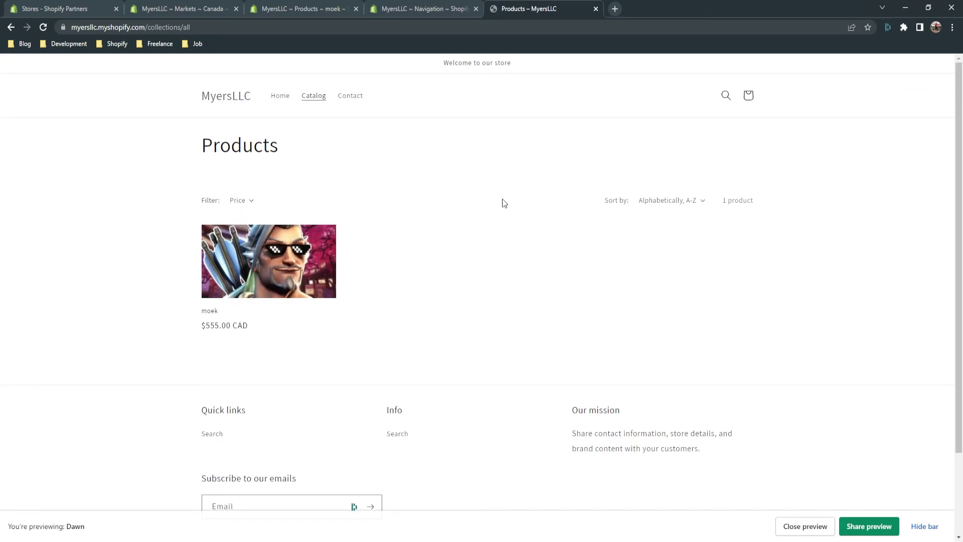
pyautogui.click(245, 201)
pyautogui.click(268, 269)
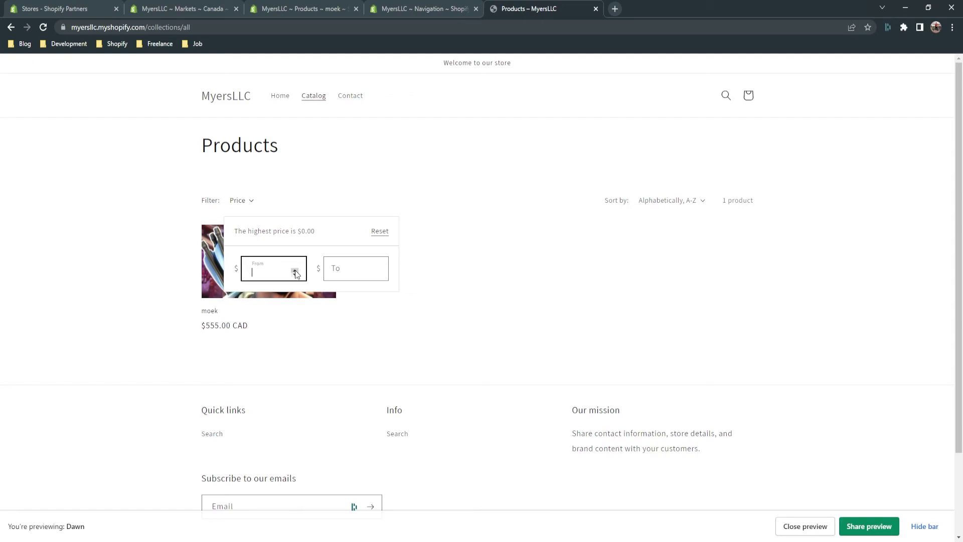
pyautogui.click(227, 201)
pyautogui.click(226, 201)
pyautogui.click(226, 202)
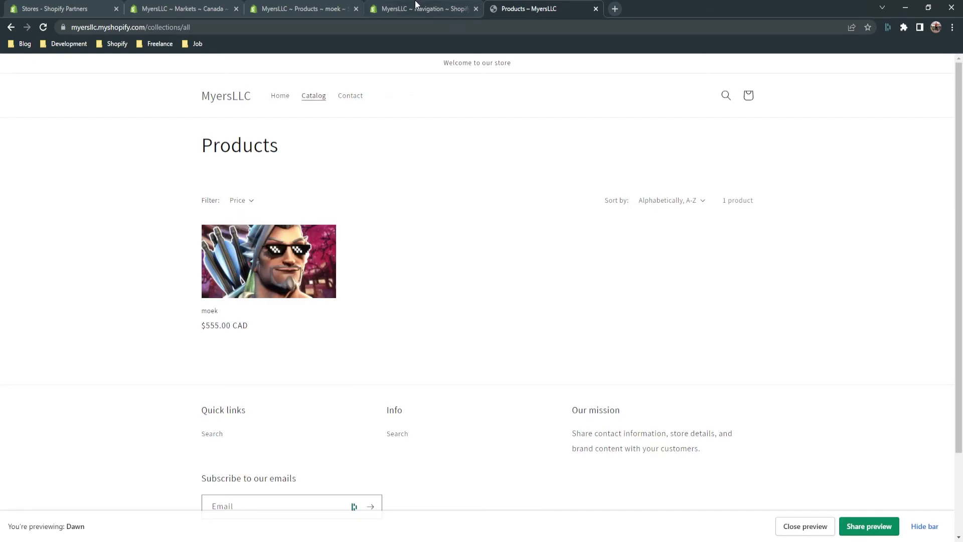
pyautogui.click(425, 8)
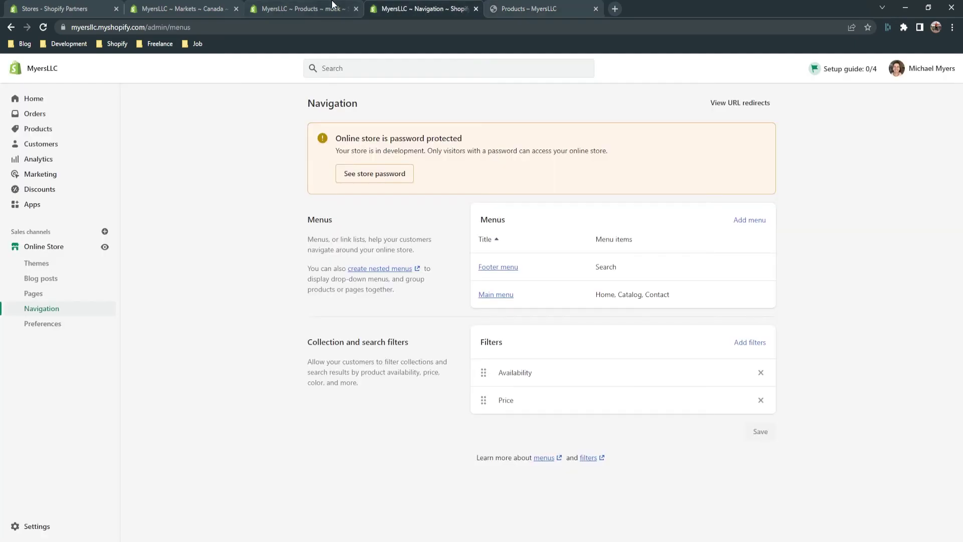
# Add Product type and Vendor (Brand) as storefront filters and save the filter list
pyautogui.click(502, 8)
pyautogui.click(391, 7)
pyautogui.click(752, 343)
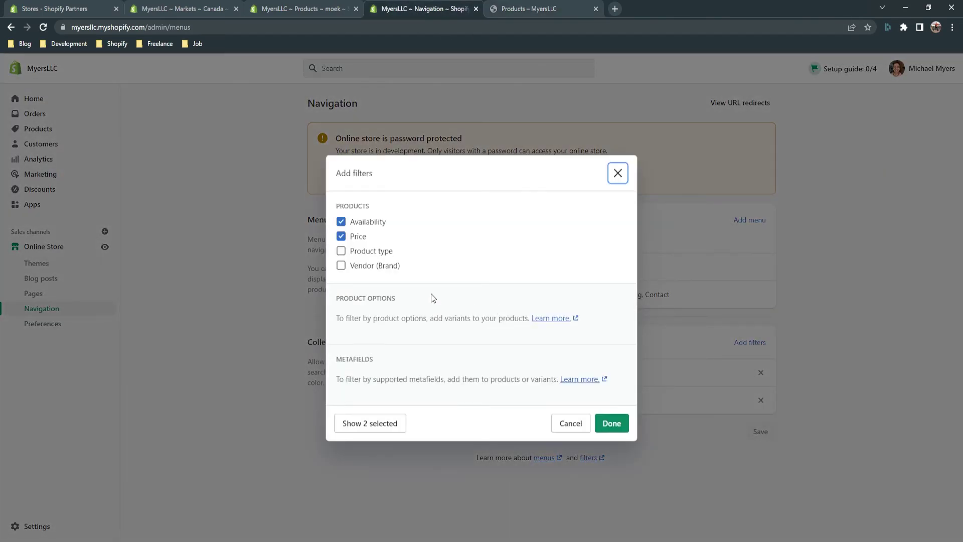
pyautogui.click(341, 250)
pyautogui.click(341, 265)
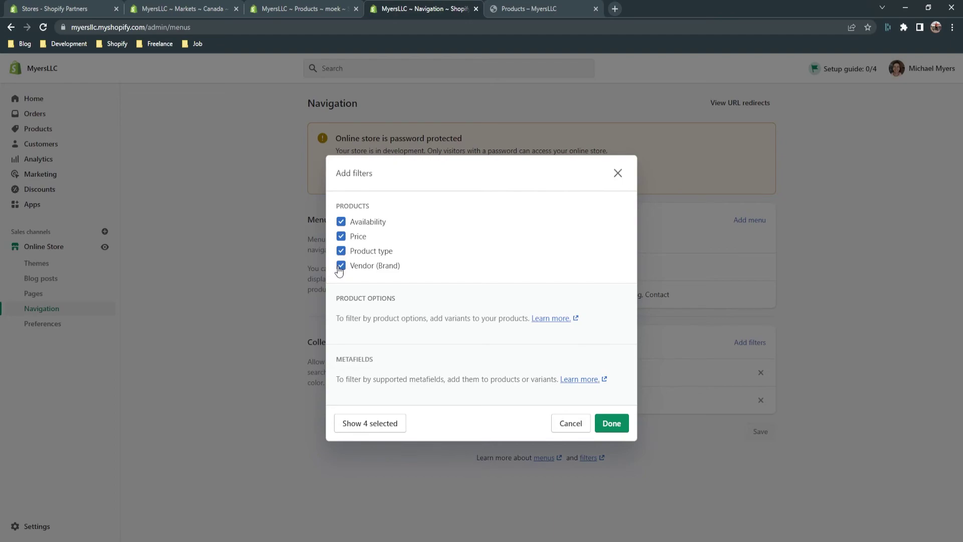
pyautogui.click(611, 423)
pyautogui.click(760, 69)
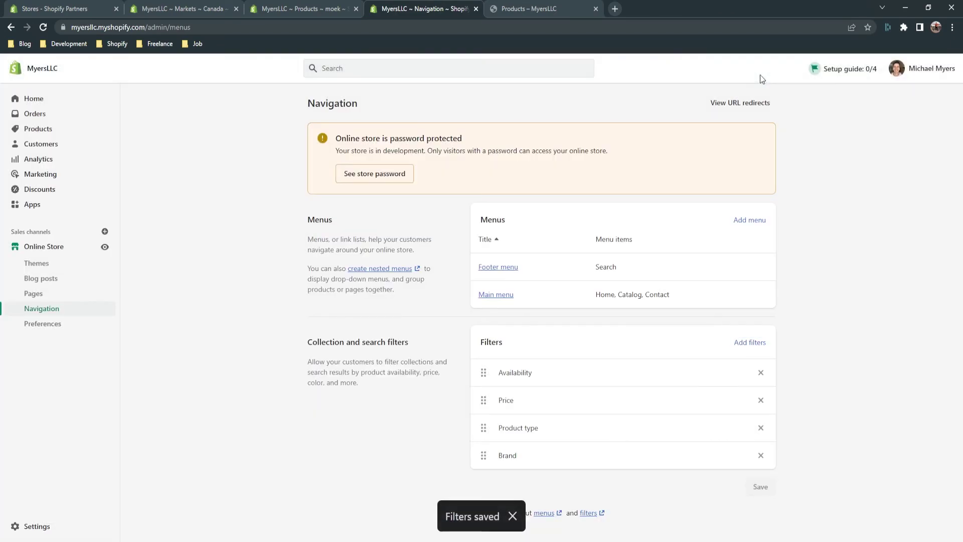
pyautogui.click(522, 9)
# Reload the storefront catalog and try the Availability filter
pyautogui.click(43, 29)
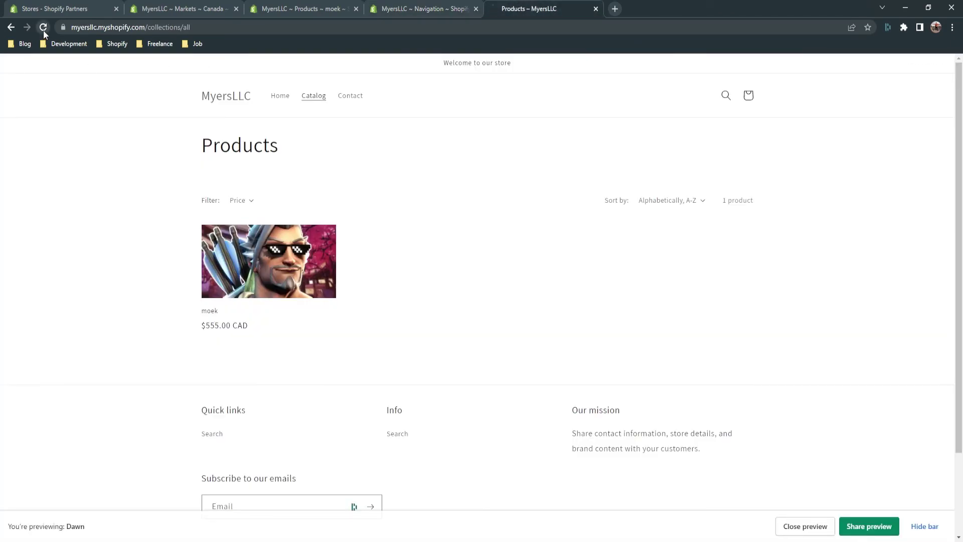
pyautogui.click(237, 200)
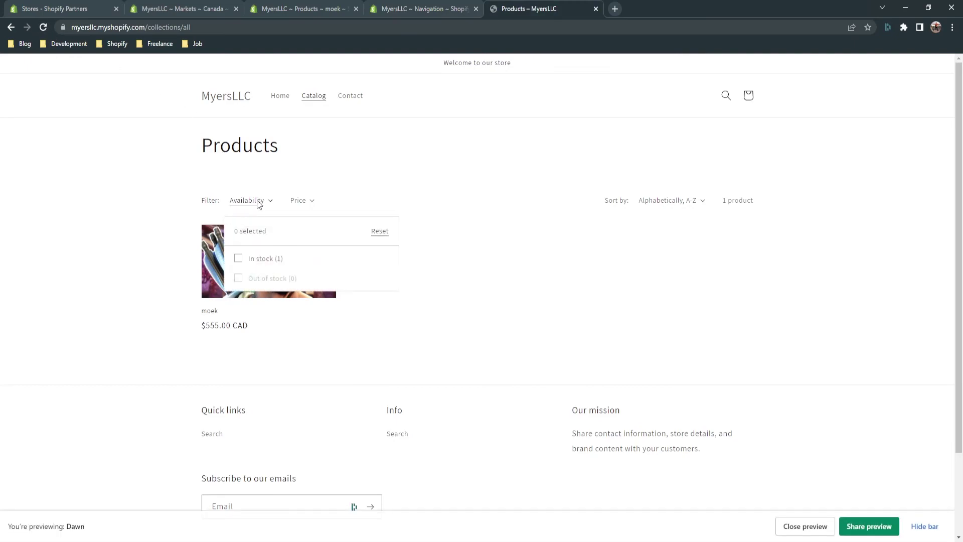
pyautogui.click(239, 201)
pyautogui.click(44, 28)
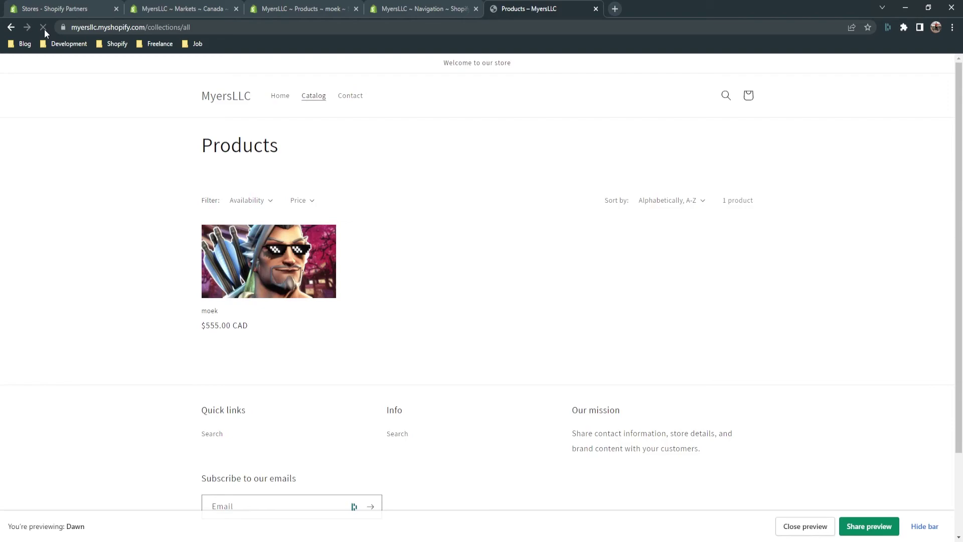
pyautogui.click(44, 28)
pyautogui.click(247, 200)
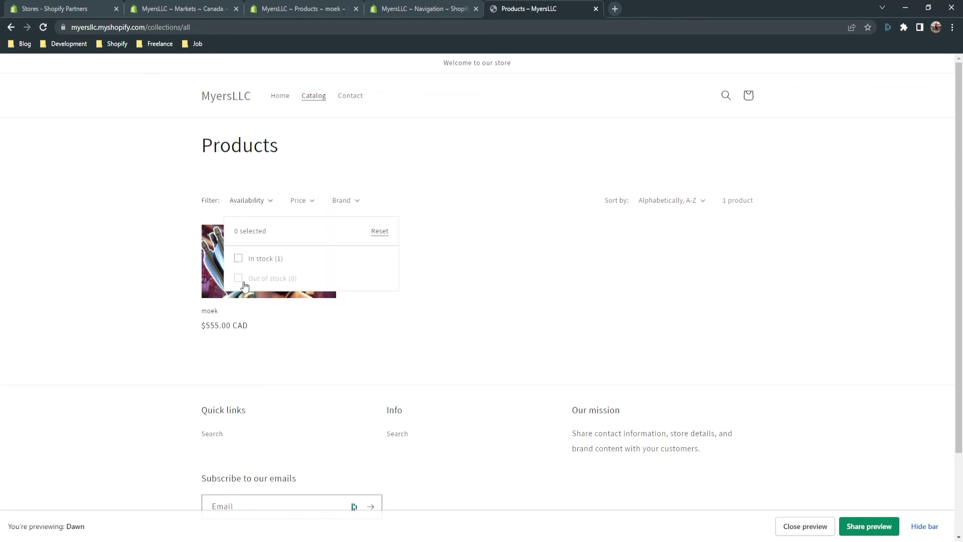
pyautogui.click(380, 231)
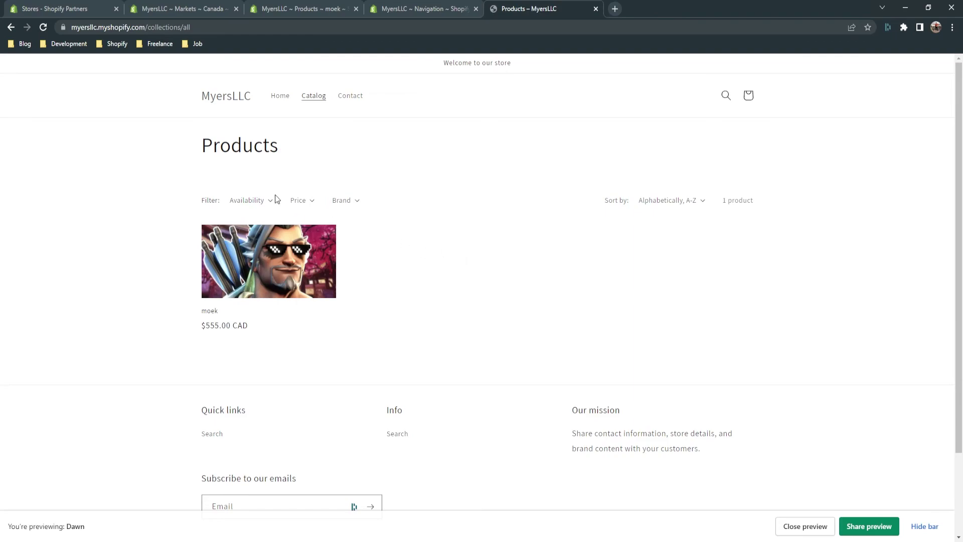
# Apply a $554 maximum price filter, then remove it
pyautogui.click(298, 200)
pyautogui.click(328, 267)
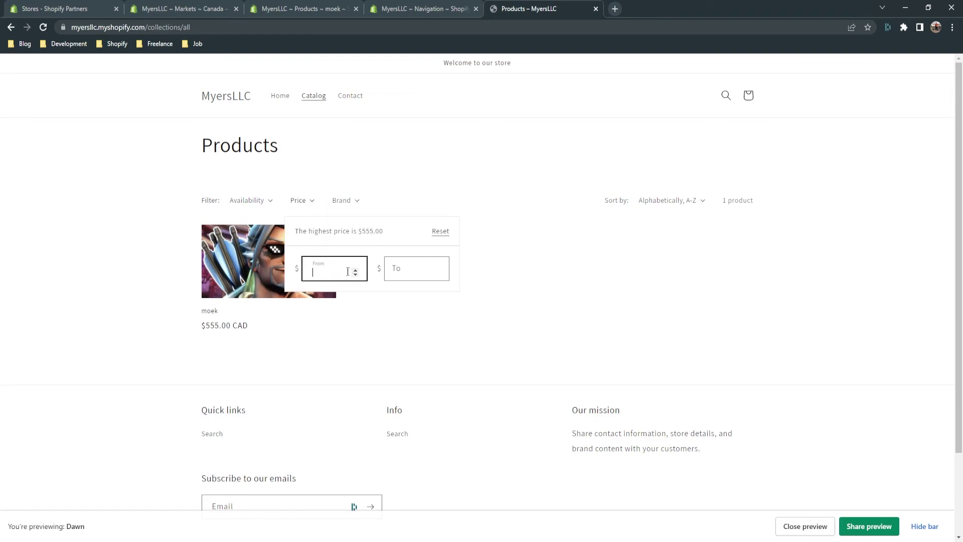
pyautogui.click(422, 278)
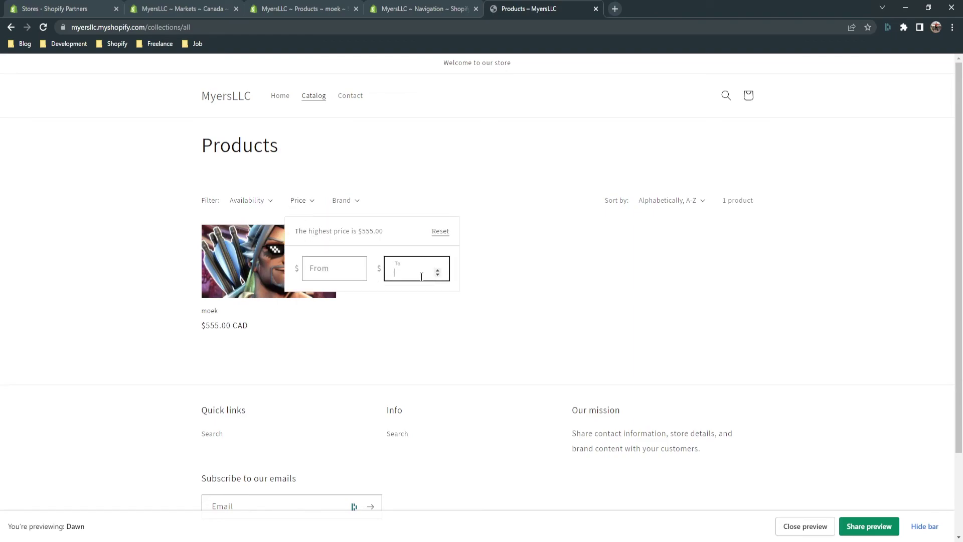
pyautogui.write('554')
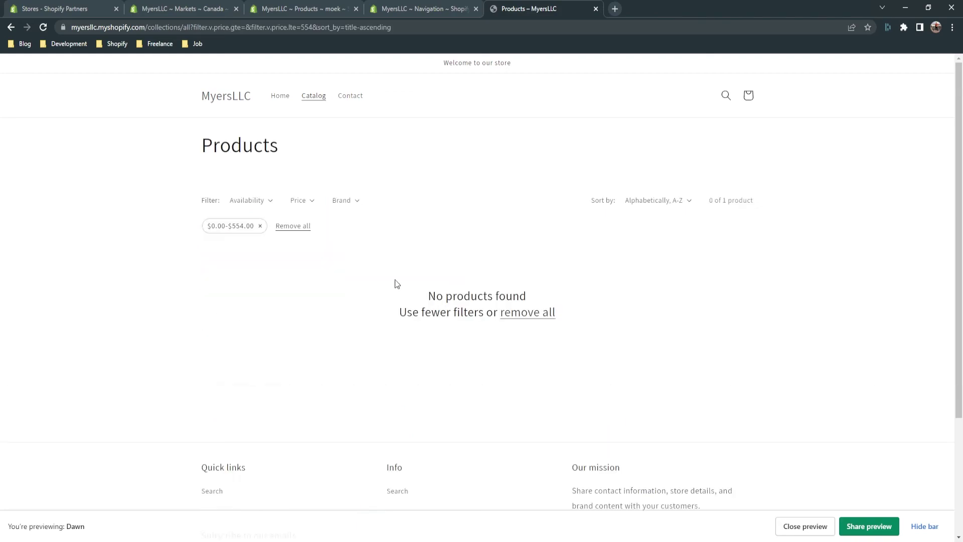
pyautogui.click(241, 224)
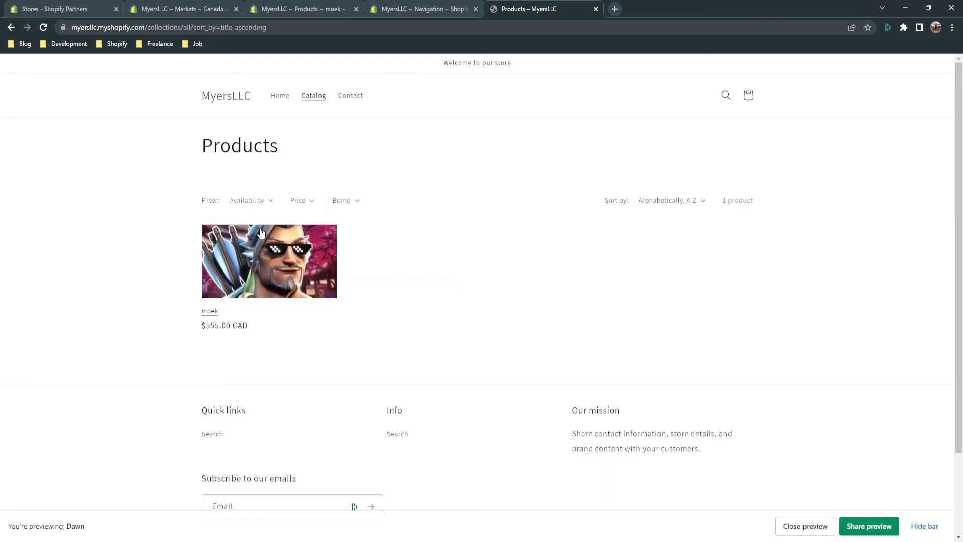
# Toggle the MyersLLC brand filter on and off, then open Online Store Preferences
pyautogui.click(349, 203)
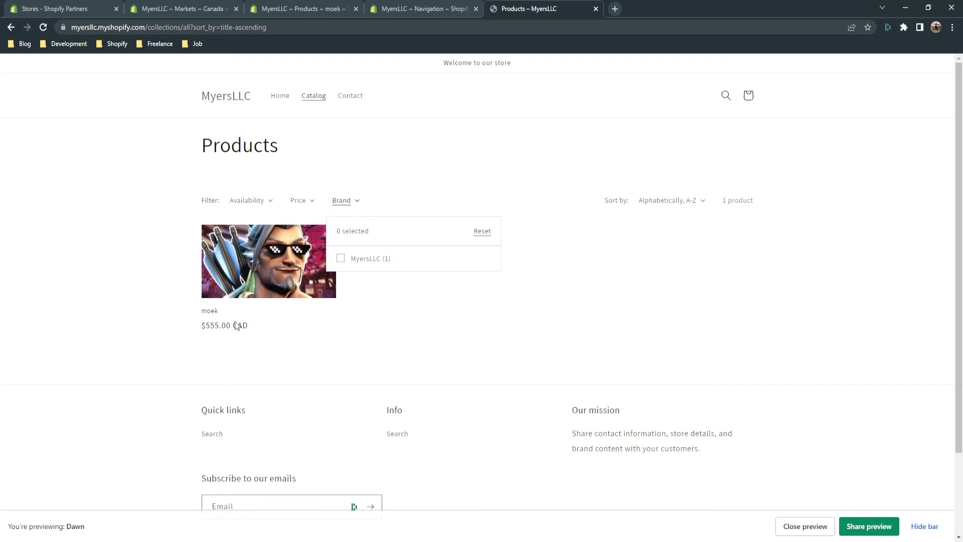
pyautogui.click(344, 264)
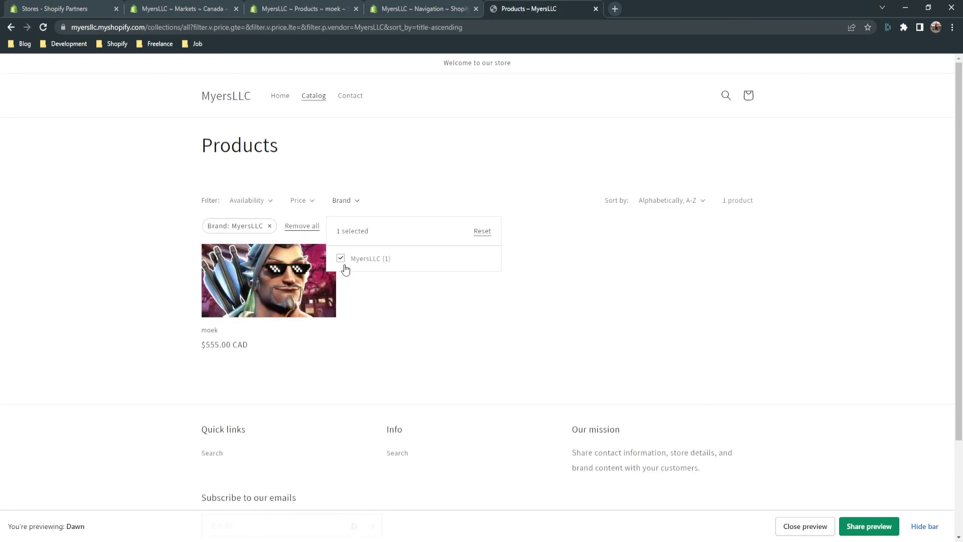
pyautogui.click(340, 261)
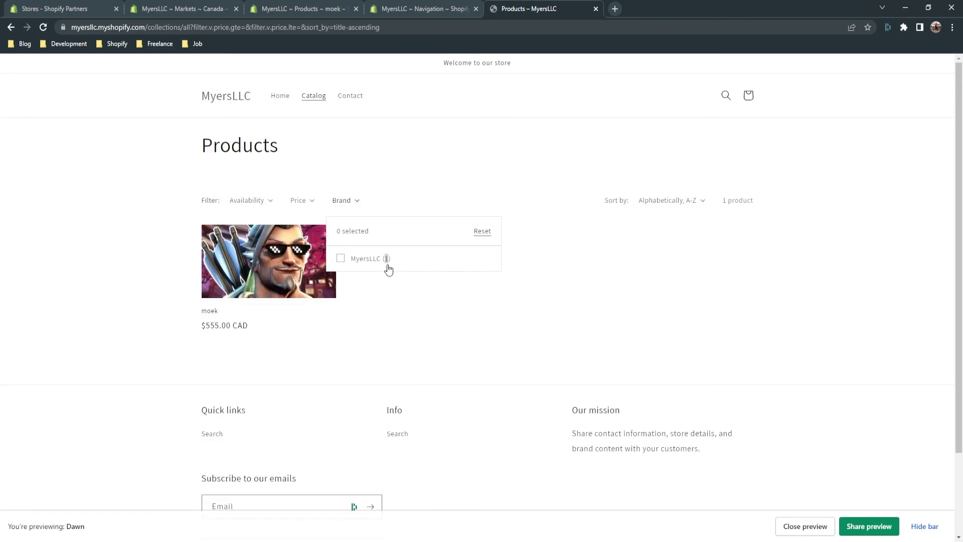
pyautogui.hotkey('ctrl', 'shift', 'Tab')
pyautogui.click(68, 324)
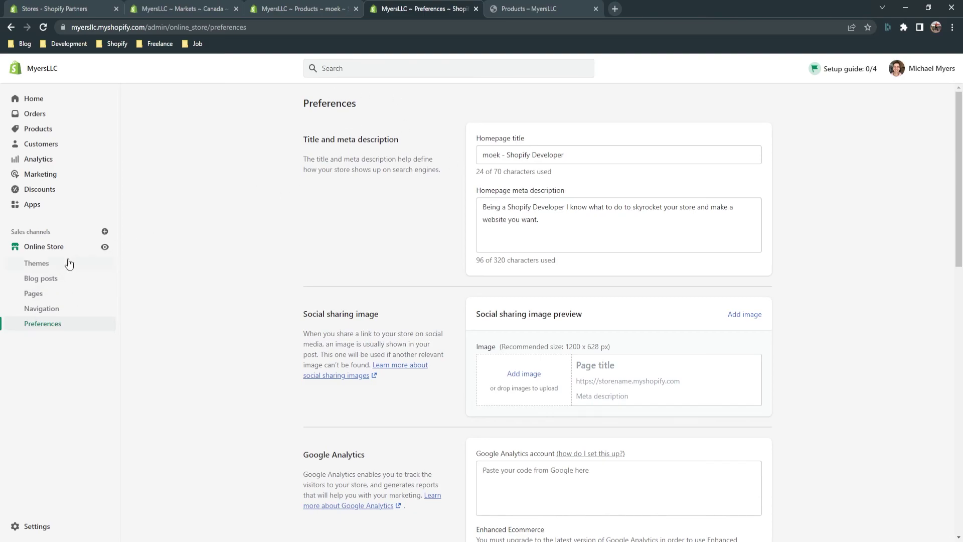
pyautogui.moveTo(475, 139); pyautogui.dragTo(489, 137)
pyautogui.click(562, 155)
pyautogui.moveTo(566, 221); pyautogui.dragTo(482, 203)
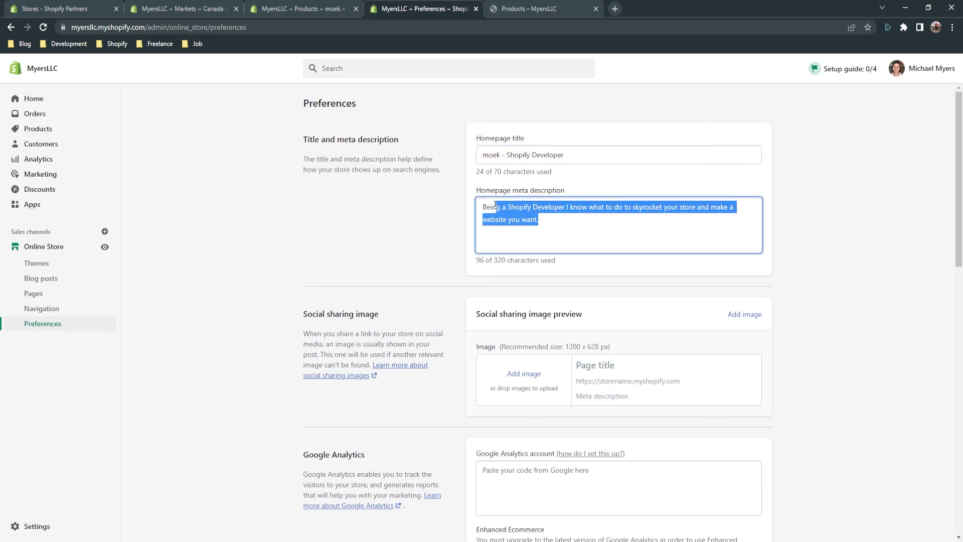
pyautogui.scroll(-3, 600, 229)
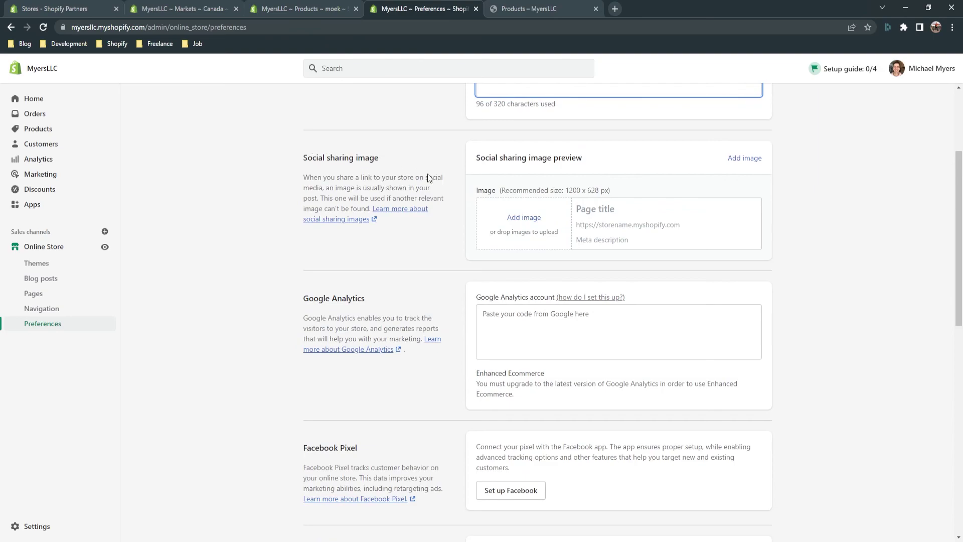
pyautogui.scroll(-2, 535, 232)
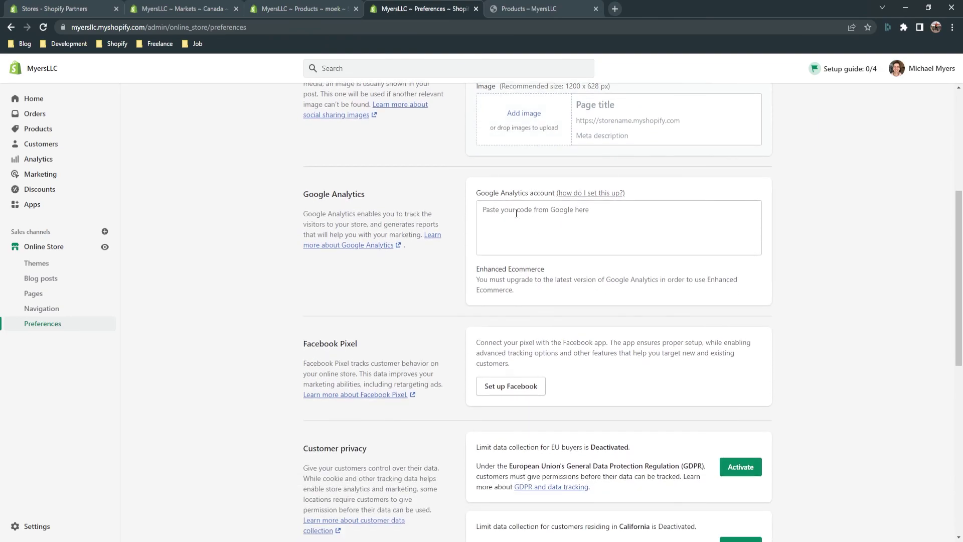
pyautogui.scroll(-9, 516, 213)
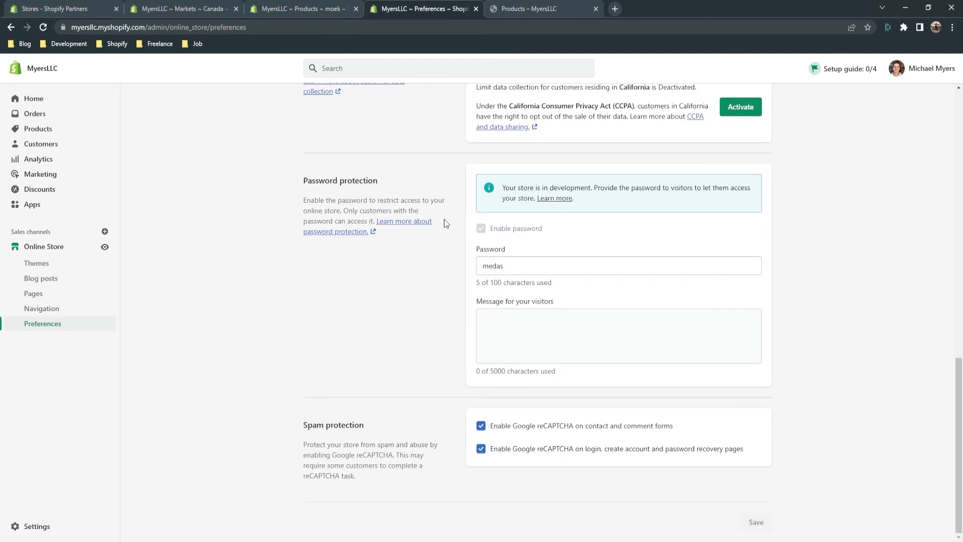
pyautogui.doubleClick(504, 265)
pyautogui.click(441, 292)
# Open Online Store Themes showing the current Dawn 5.0.0 theme
pyautogui.click(65, 260)
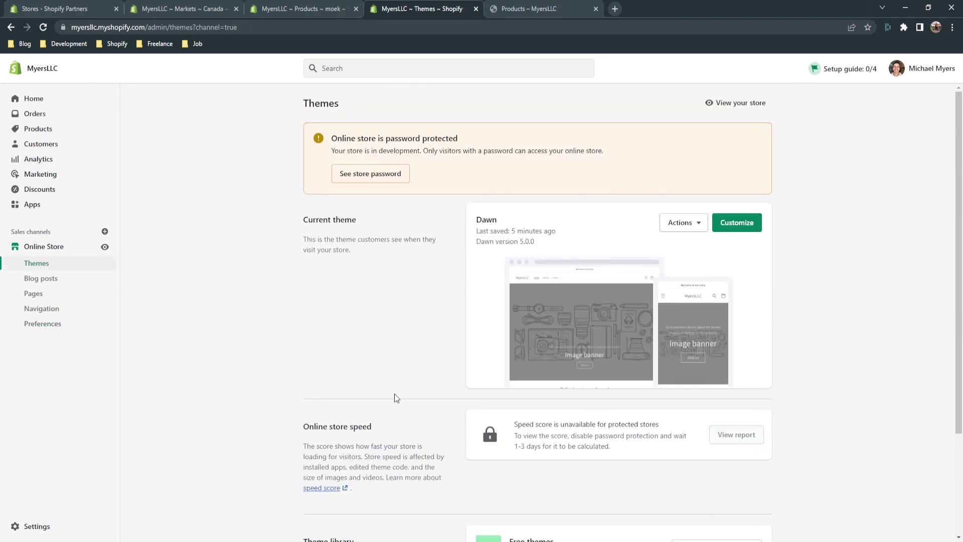